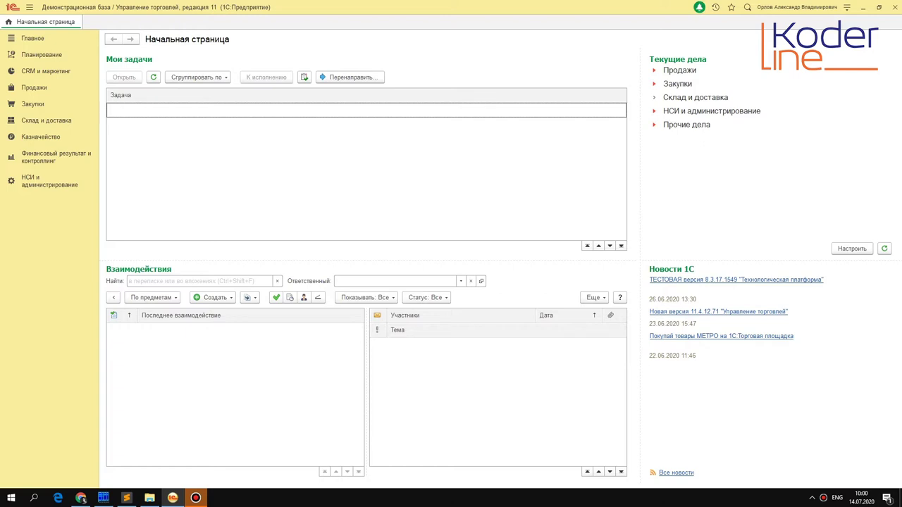
- Review the "Перемещение товаров" options in the "Склад и доставка" settings and collapse the expanded sections
click(45, 185)
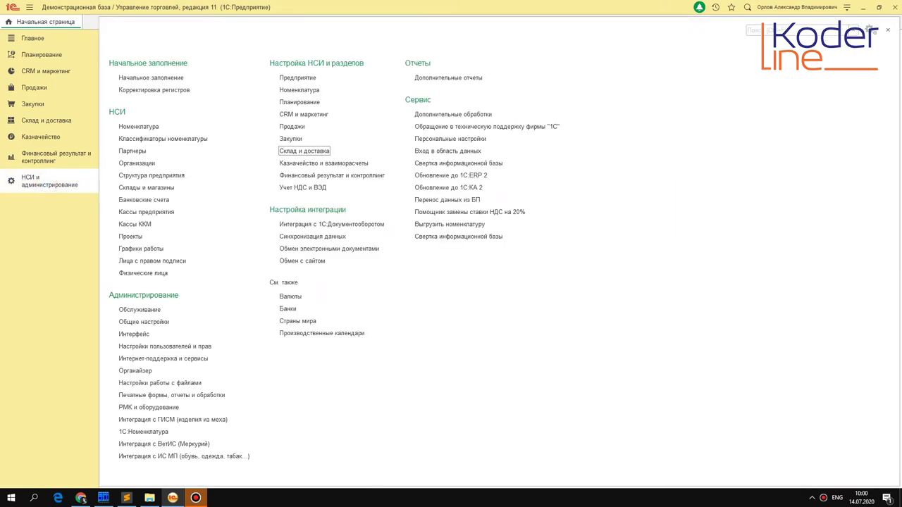
click(304, 152)
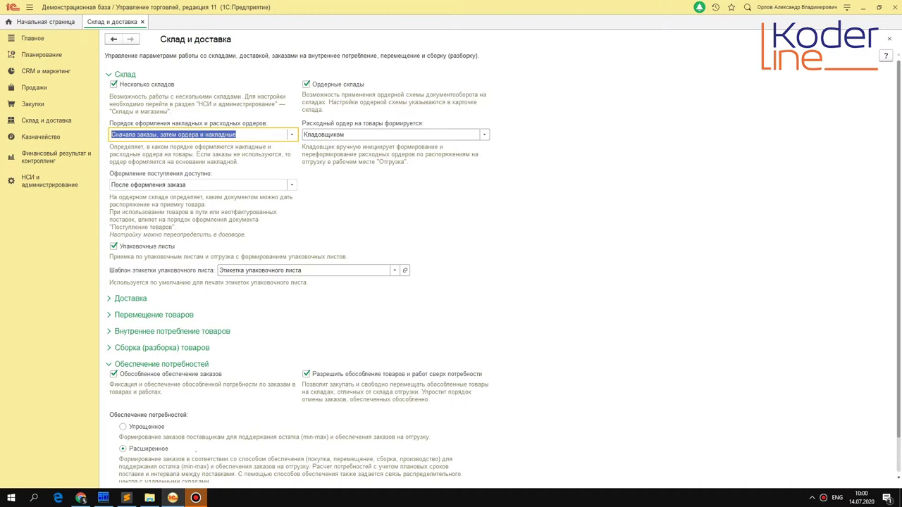
click(108, 74)
click(109, 108)
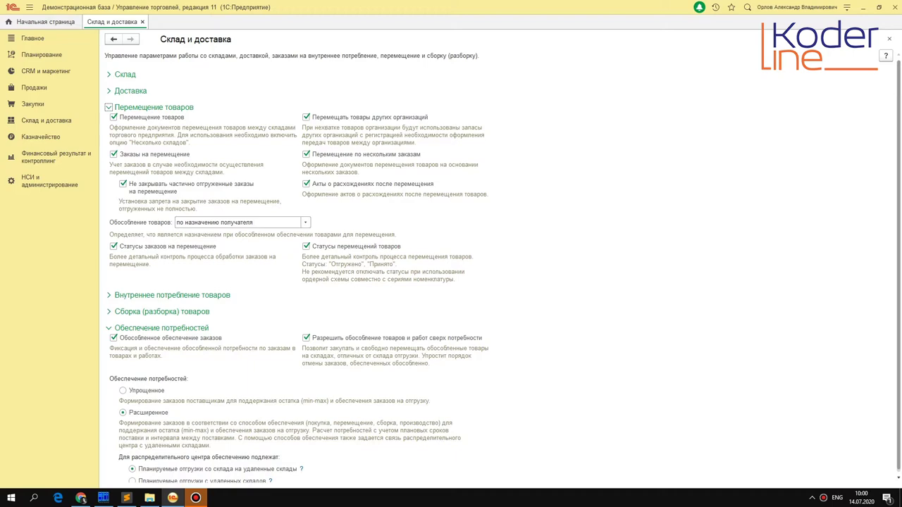
click(108, 107)
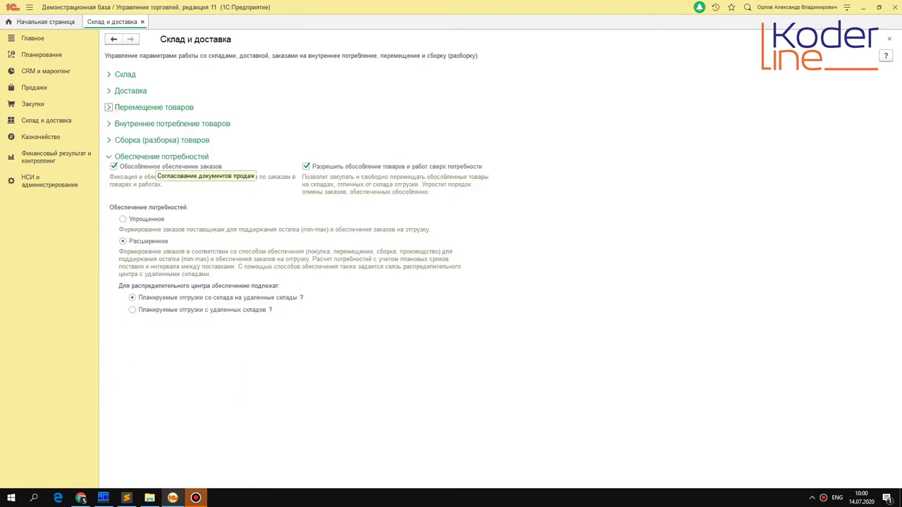
click(108, 108)
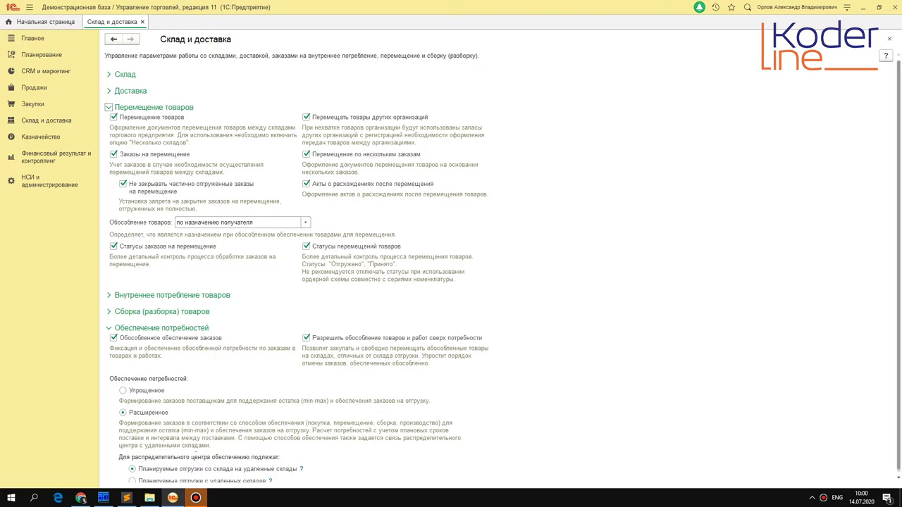
click(109, 108)
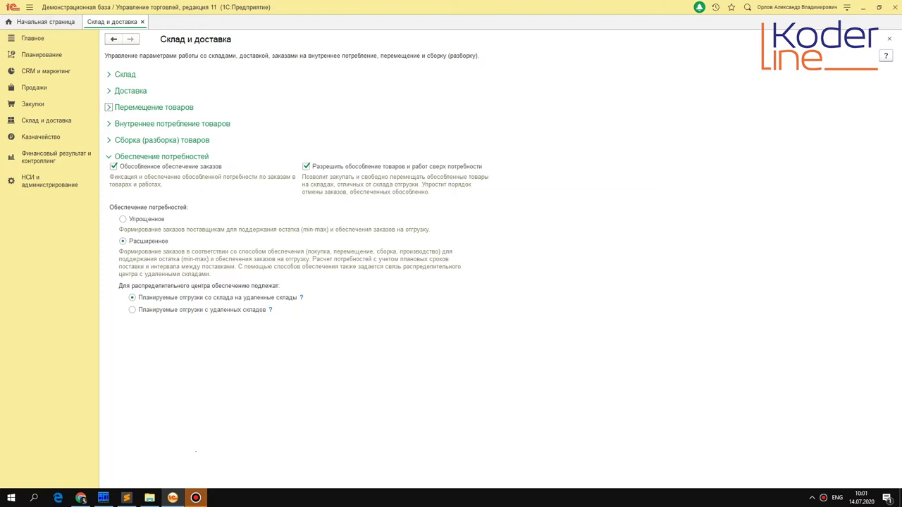
click(109, 157)
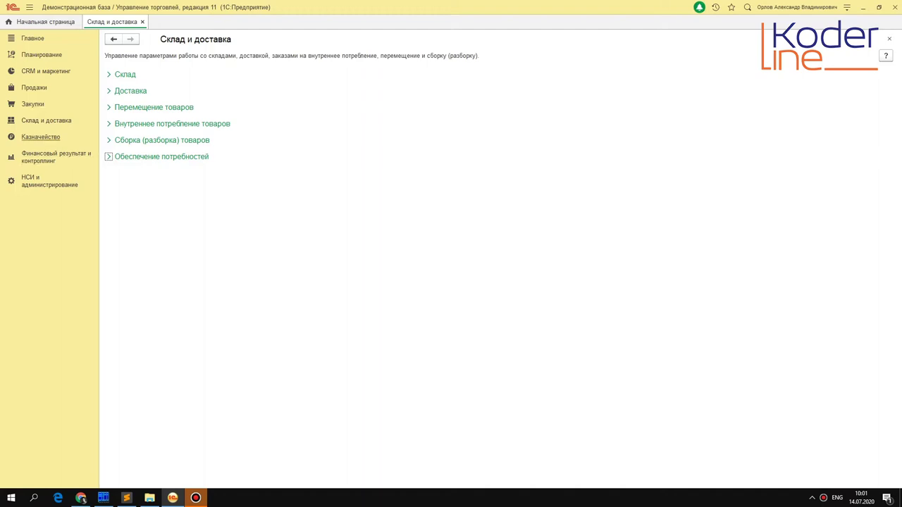
- Start a new goods transfer order between warehouses of one organization ("Между складами по одной организации")
click(53, 121)
click(157, 222)
click(203, 55)
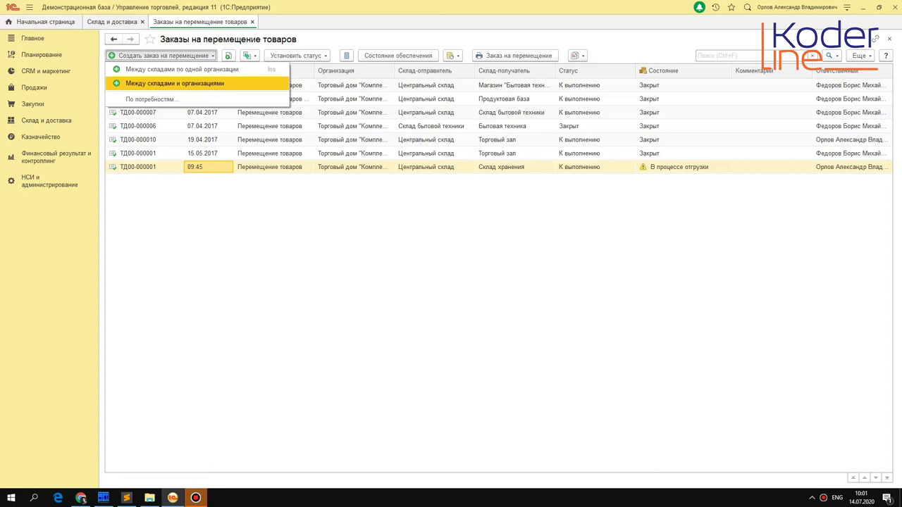
key(Up)
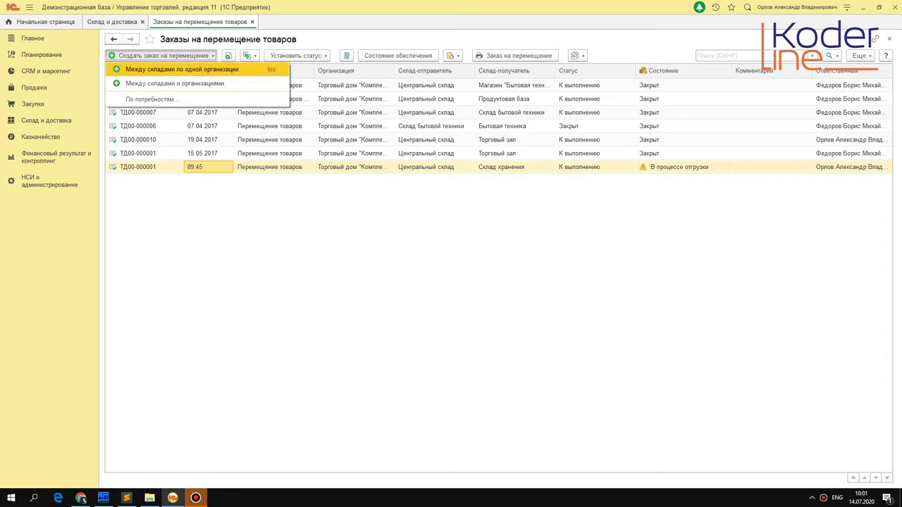
click(203, 69)
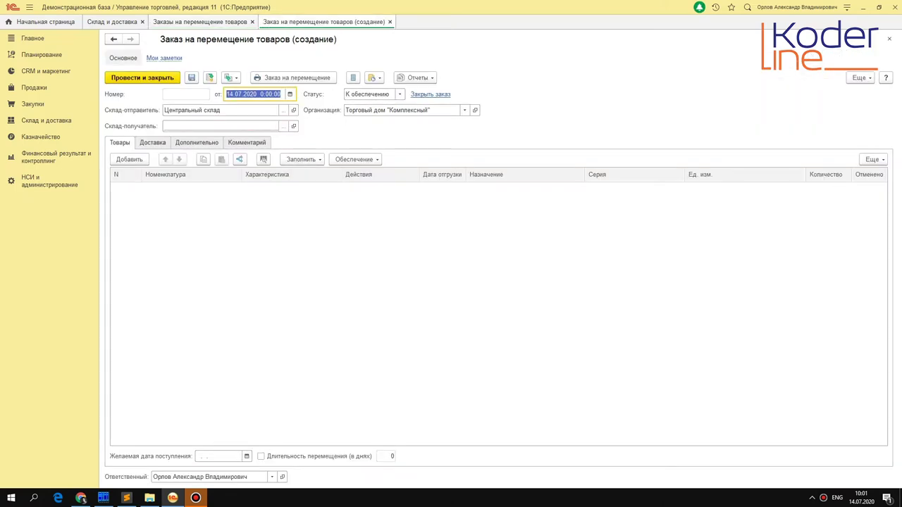
- Set the order's receiving warehouse to "Бытовая техника" from the Ясенево group of wholesale warehouses
click(222, 126)
key(F4)
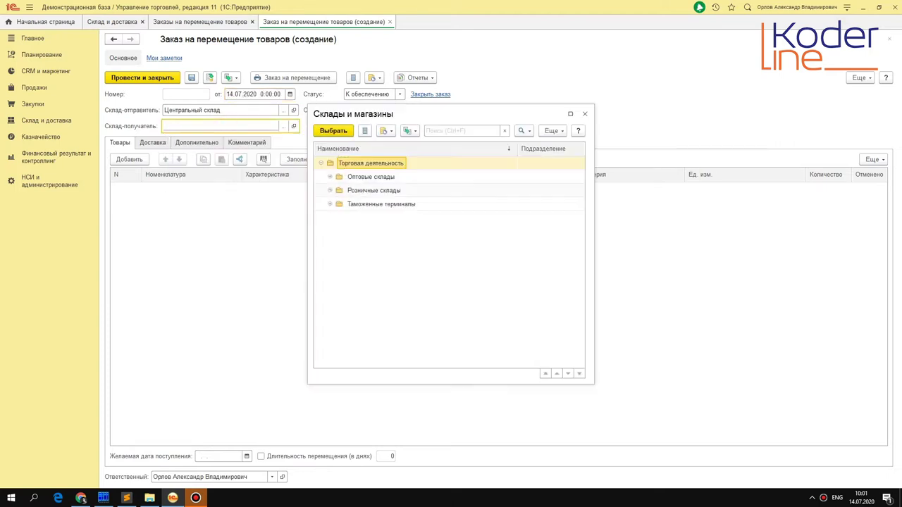
key(Down)
key(KP_Add)
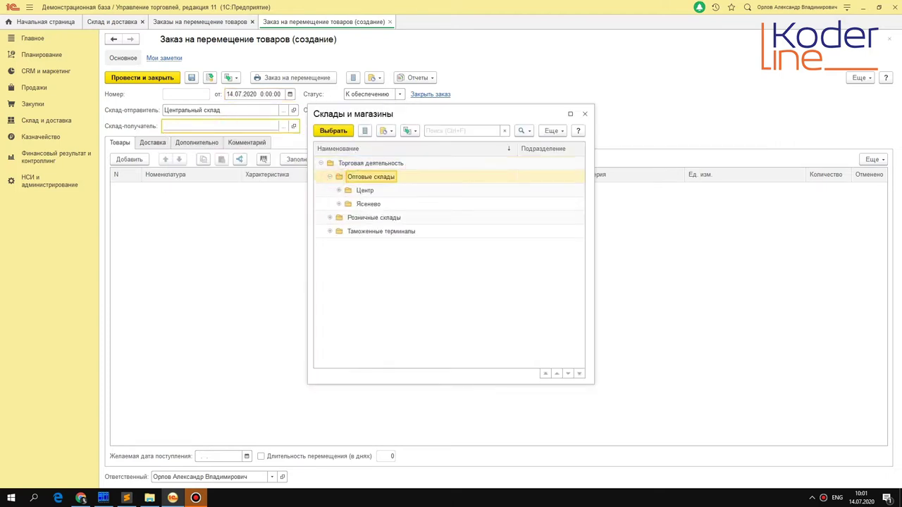
click(338, 190)
click(338, 190)
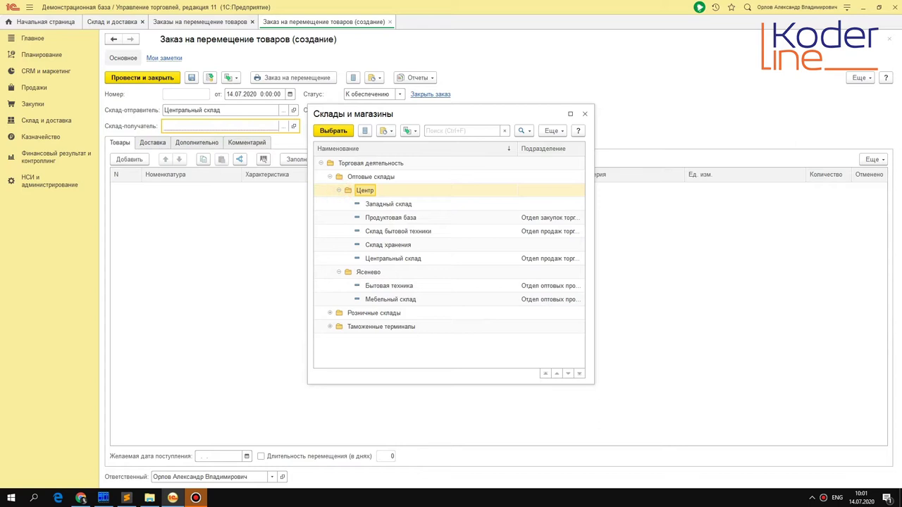
click(401, 285)
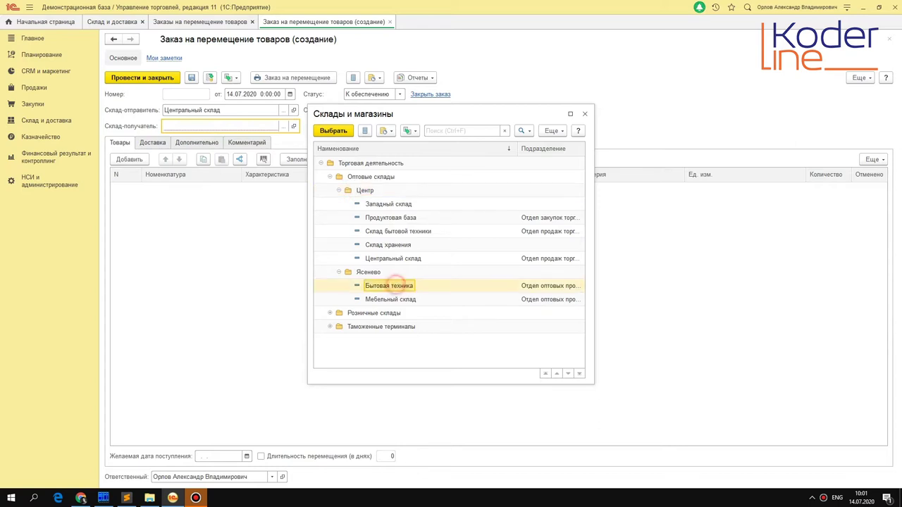
double_click(401, 285)
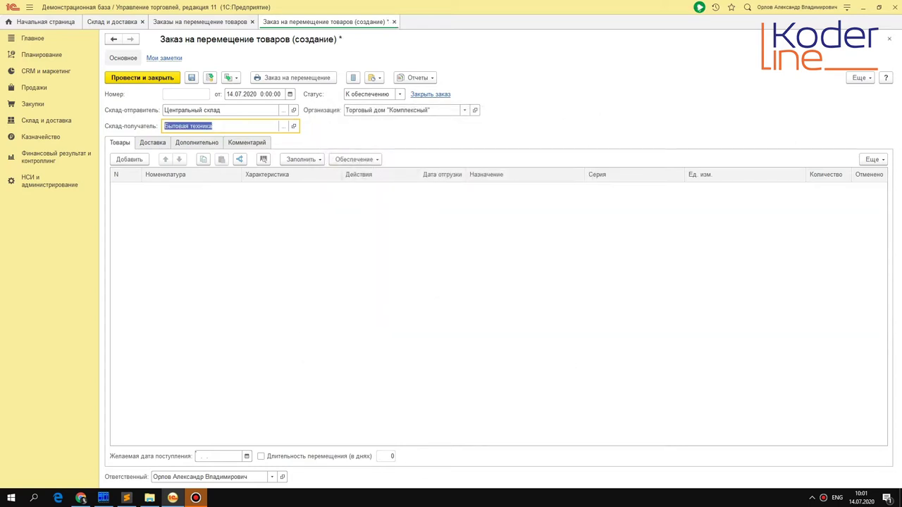
- Open goods selection for the order and pick Телевизор "JVC" with a quantity of 5
click(314, 154)
click(354, 173)
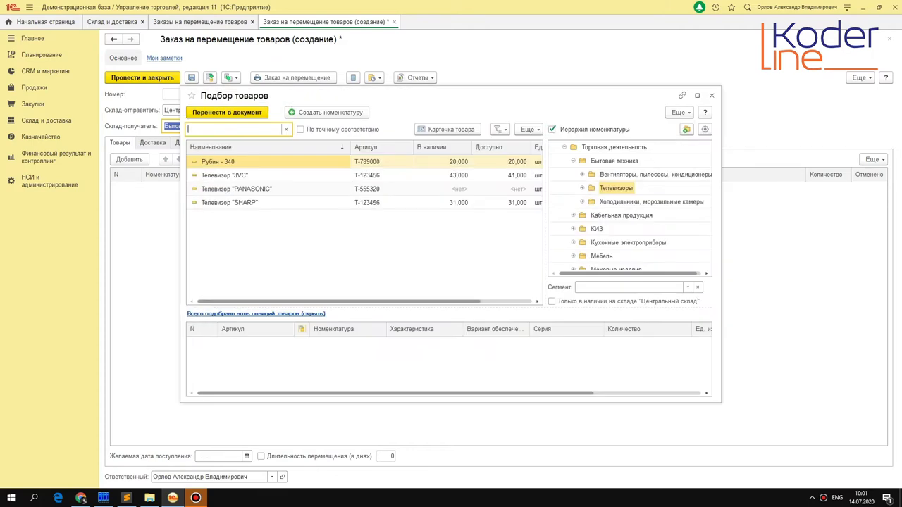
click(275, 176)
double_click(275, 175)
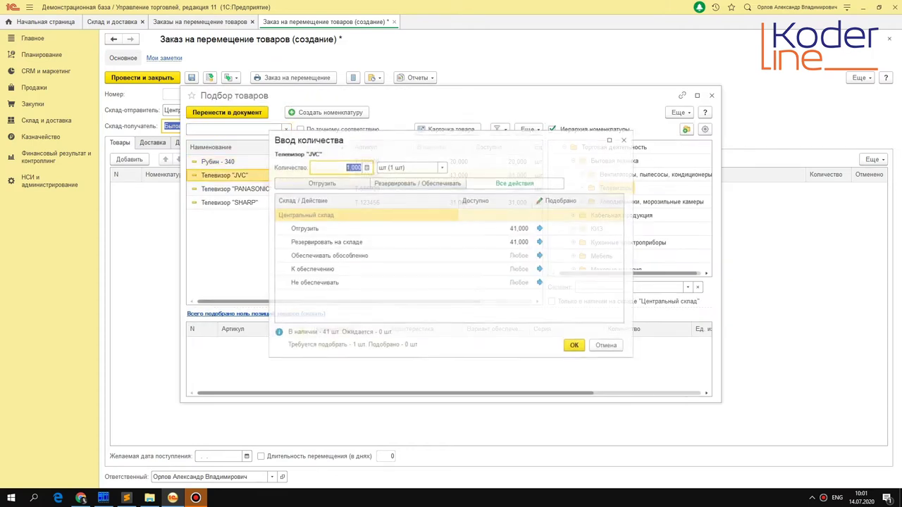
text(1)
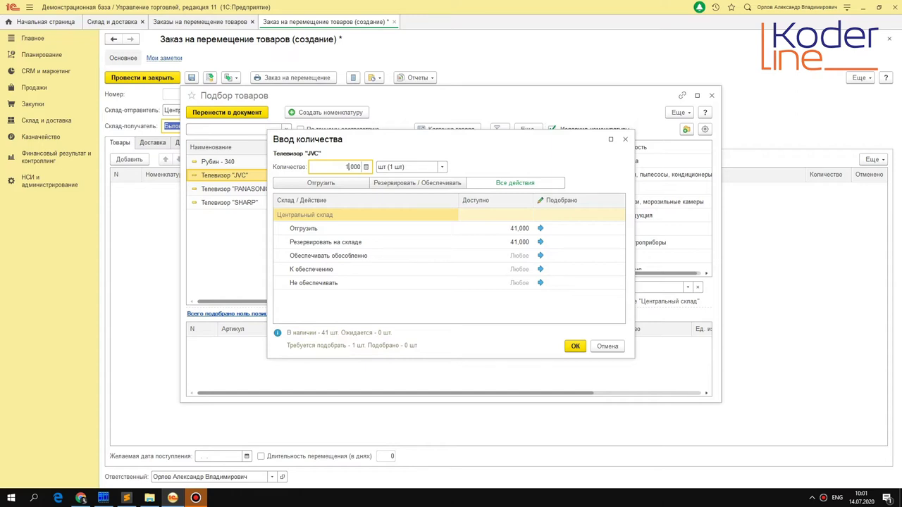
text(5)
key(shift+Home)
text(5)
click(577, 346)
- Pick Телевизор "SHARP" with a quantity of 5 and transfer the selected goods into the order
double_click(258, 202)
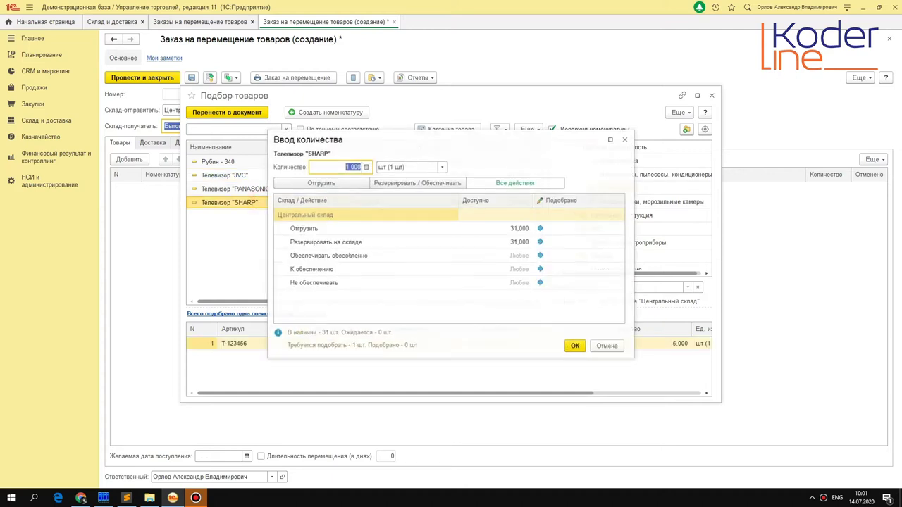
text(5)
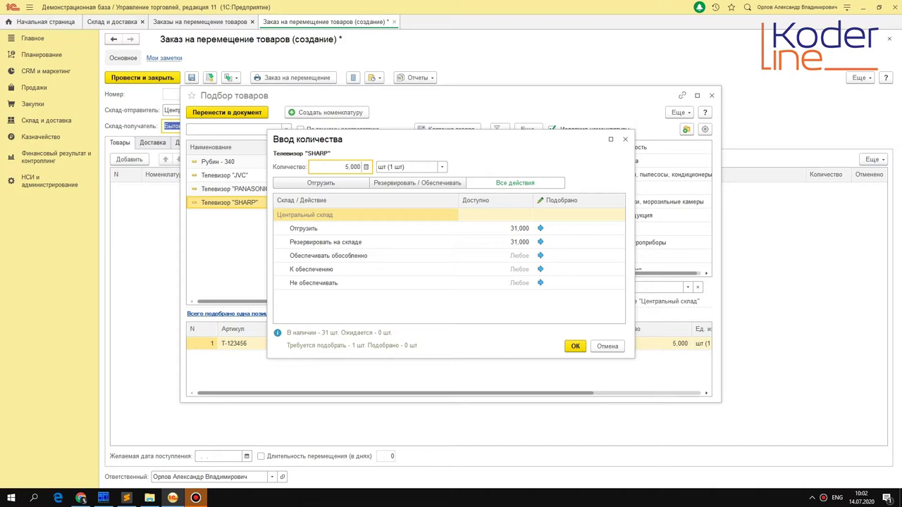
click(503, 283)
click(576, 346)
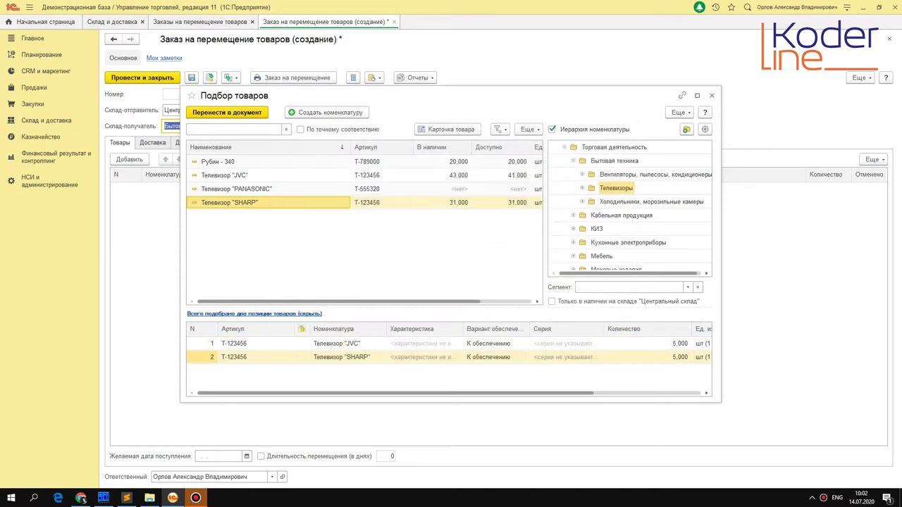
click(226, 112)
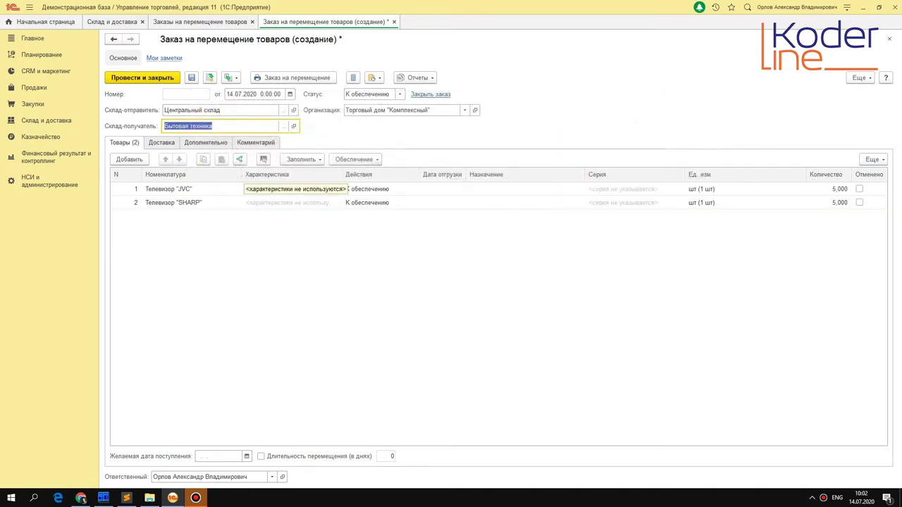
- Try to post the transfer order with the two television lines
click(830, 189)
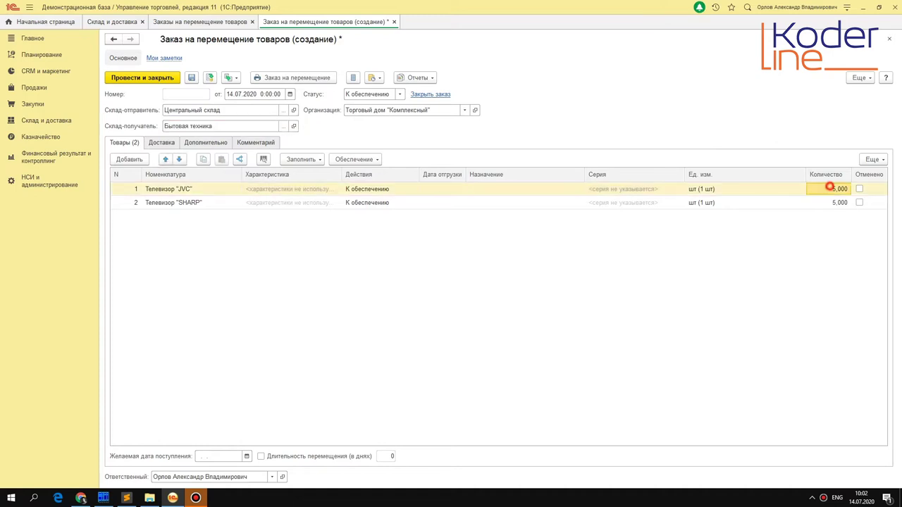
click(832, 202)
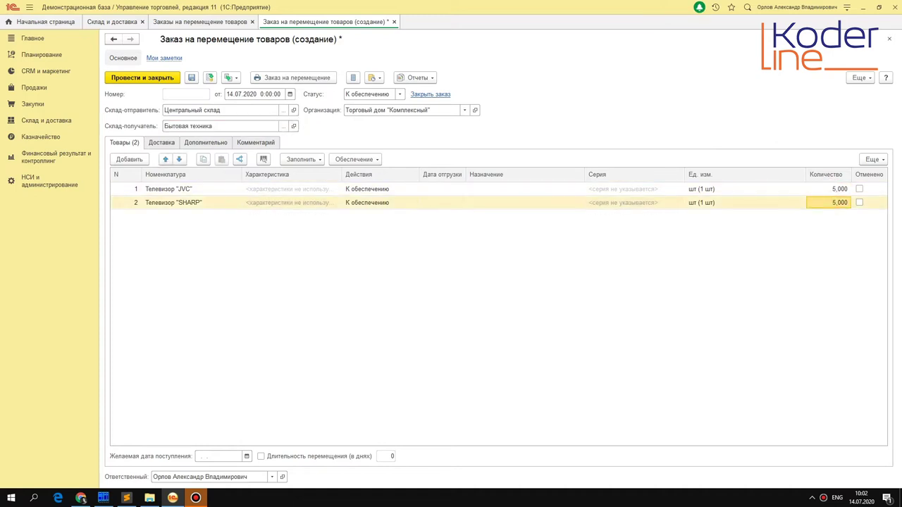
click(209, 78)
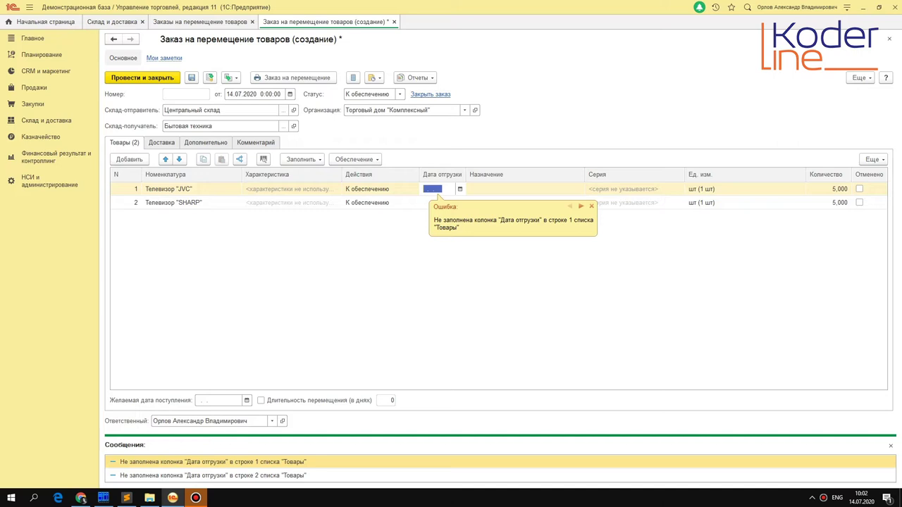
click(475, 341)
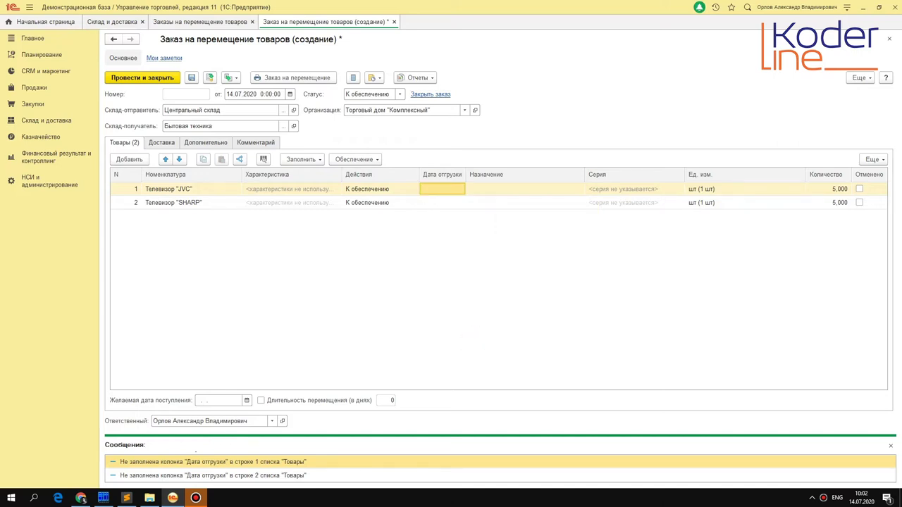
- Set the desired receipt date to 14.07.2020 and fill supply for both goods lines using the "Отгрузить" and "К обеспечению" options
click(246, 400)
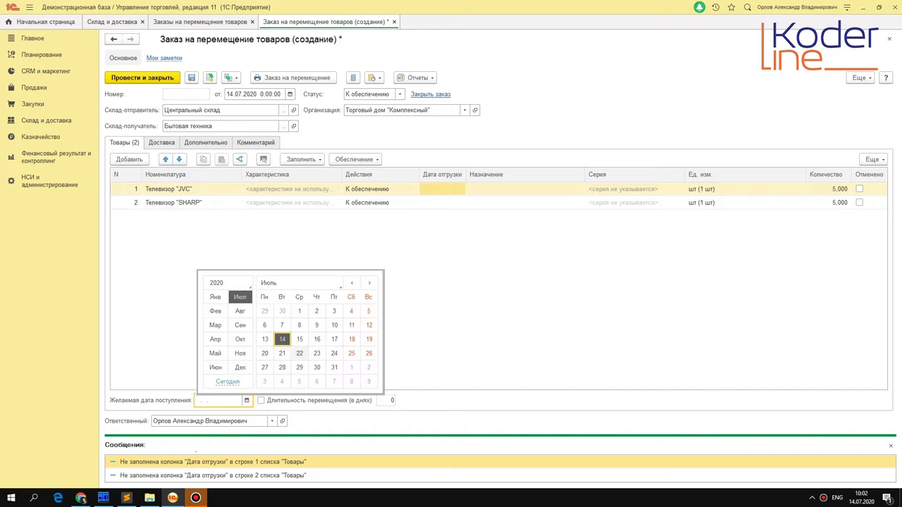
click(282, 339)
click(435, 185)
key(ctrl+a)
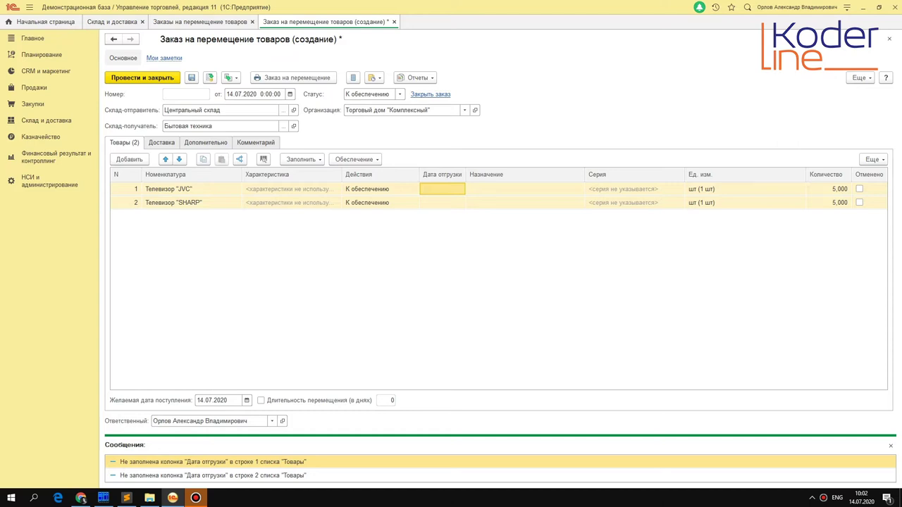
click(358, 159)
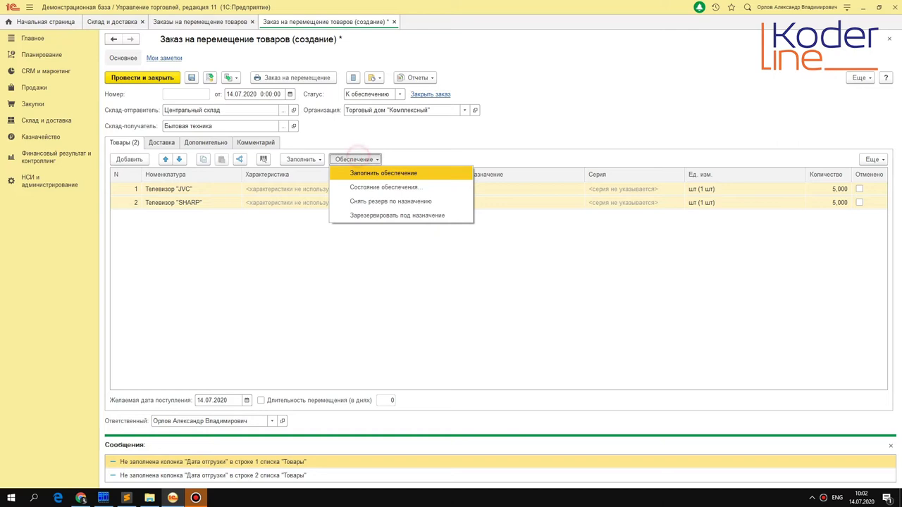
click(399, 173)
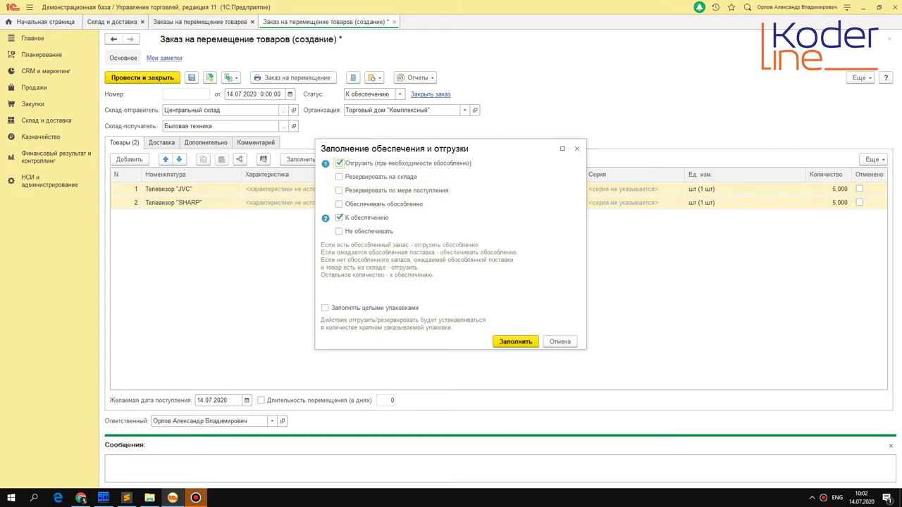
click(371, 162)
click(374, 218)
click(369, 162)
click(370, 218)
click(516, 342)
- Post the transfer order, then view its "Заказ на перемещение" printed form and close it
click(438, 202)
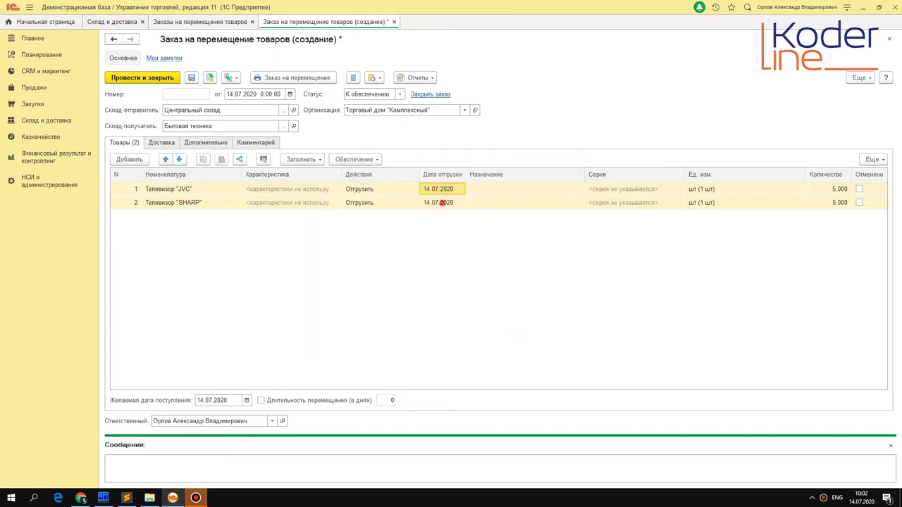
click(438, 189)
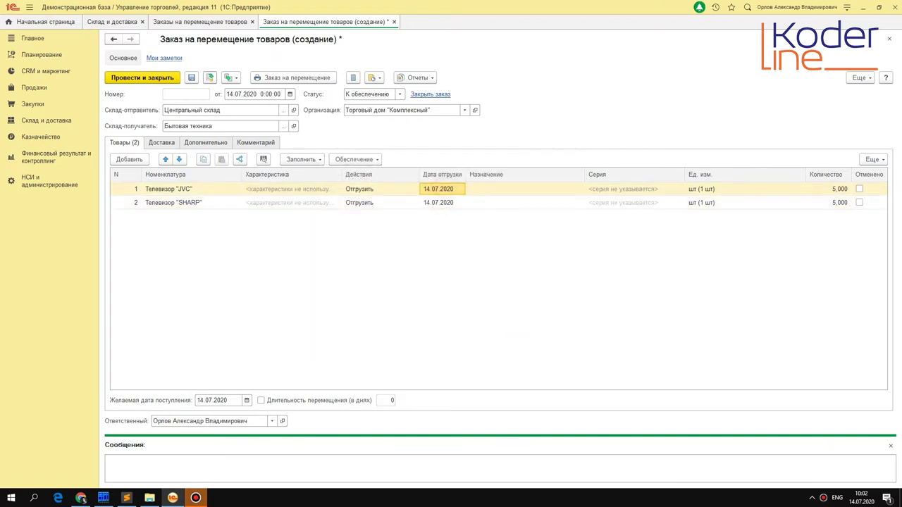
click(210, 78)
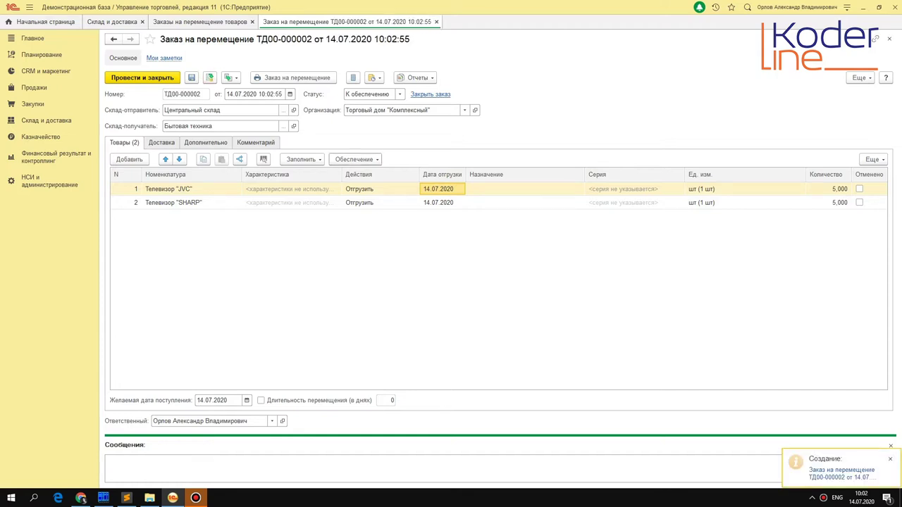
click(311, 79)
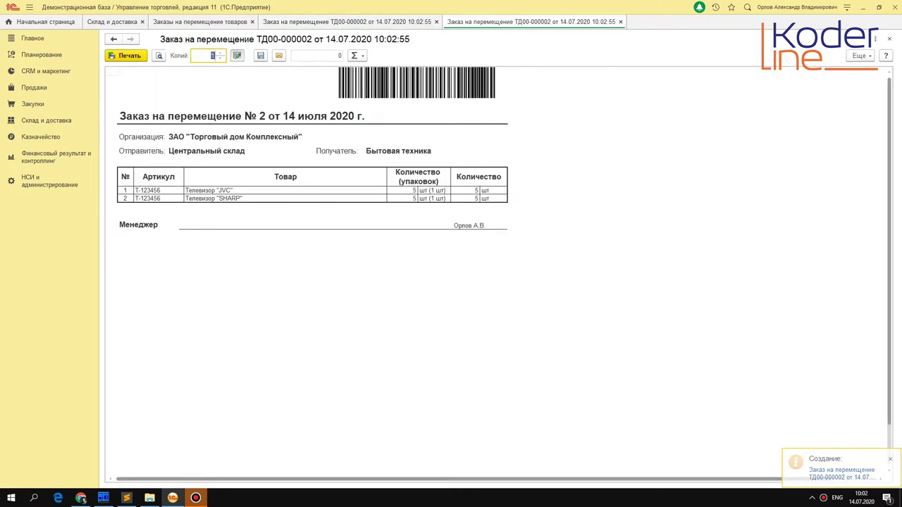
click(621, 22)
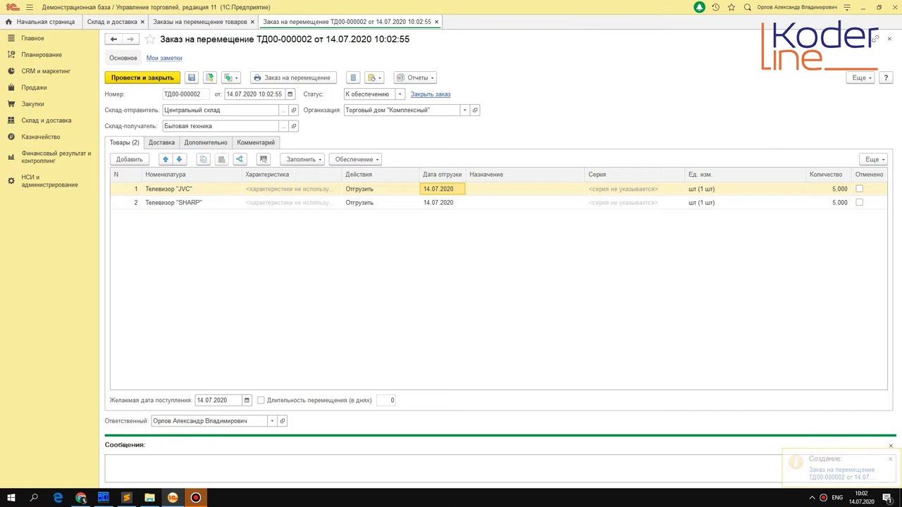
click(229, 77)
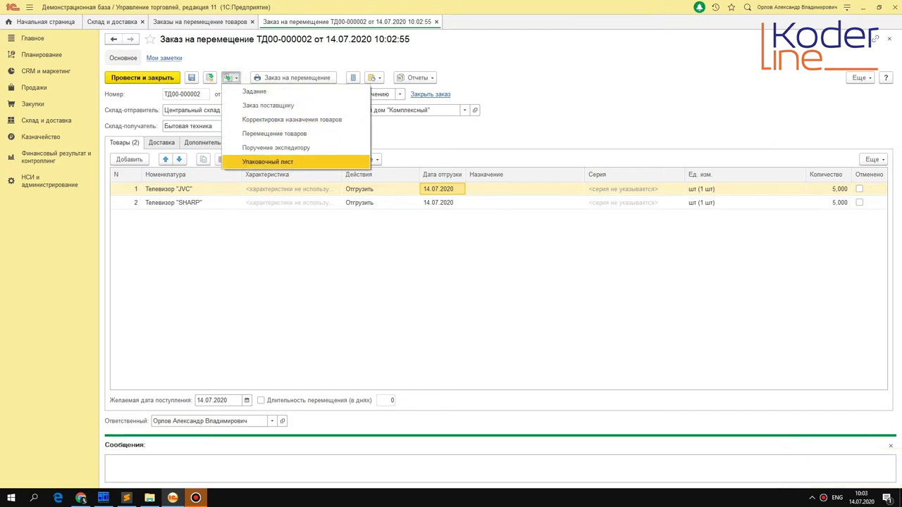
click(267, 162)
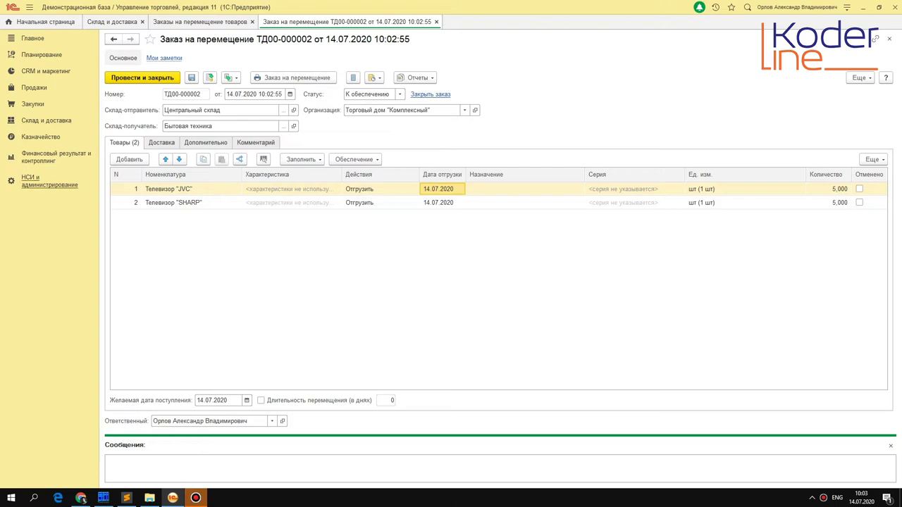
- Open the "Внутренние документы (все)" journal, go to its "Накладные" list of documents to process, and select the 09:45 transfer order
click(46, 120)
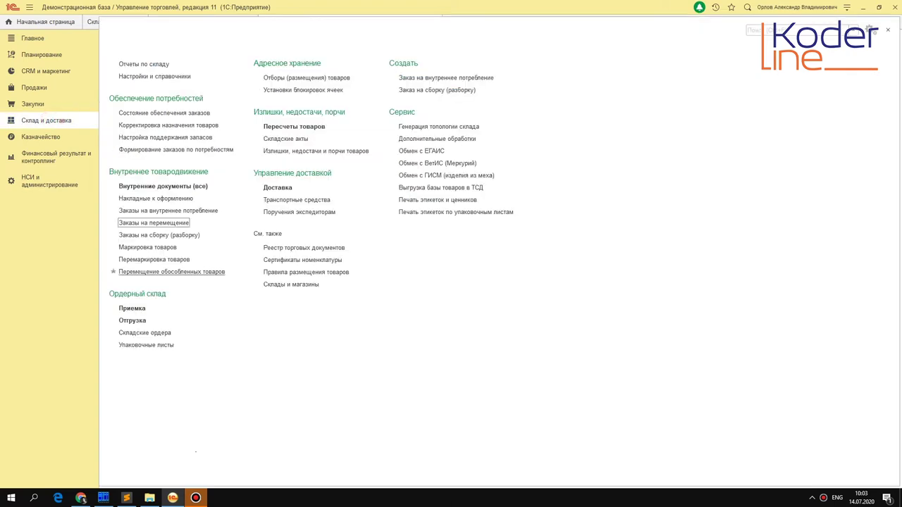
click(163, 186)
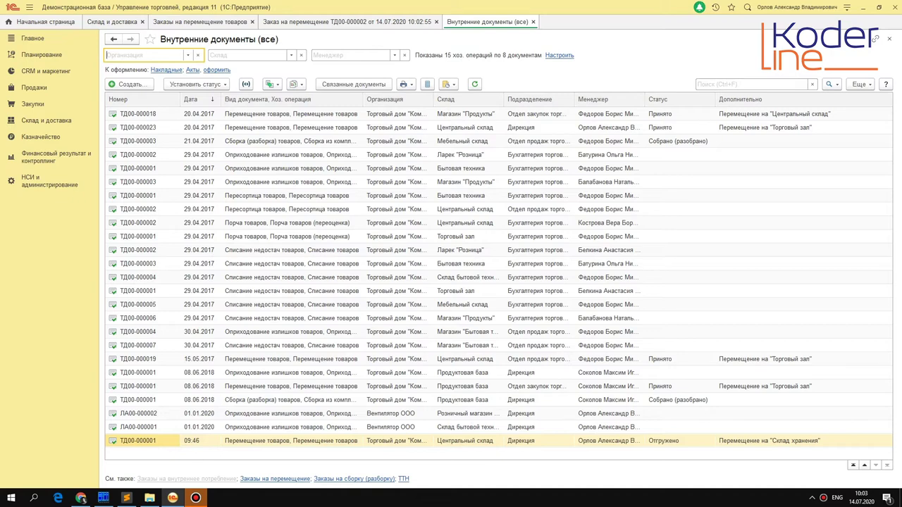
click(325, 22)
click(166, 69)
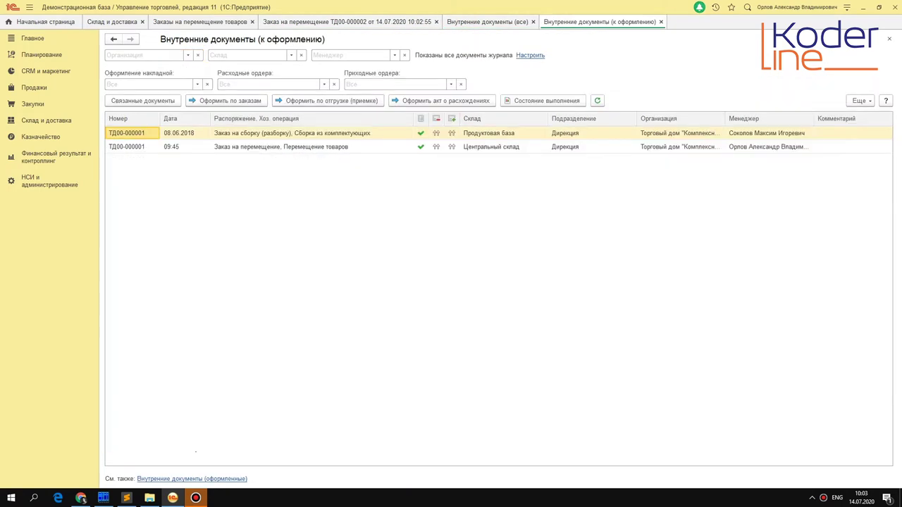
click(131, 147)
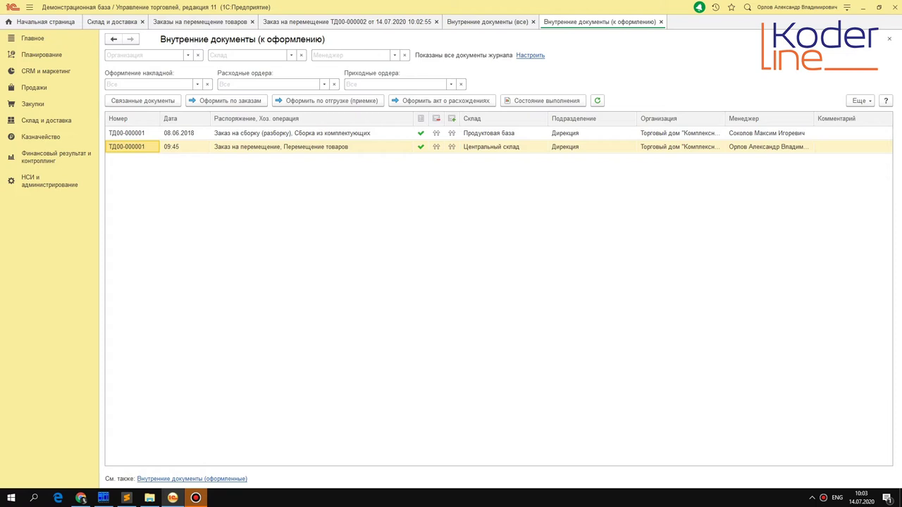
- Change the 10:02:55 transfer order's status to "К выполнению" and post the order
click(379, 21)
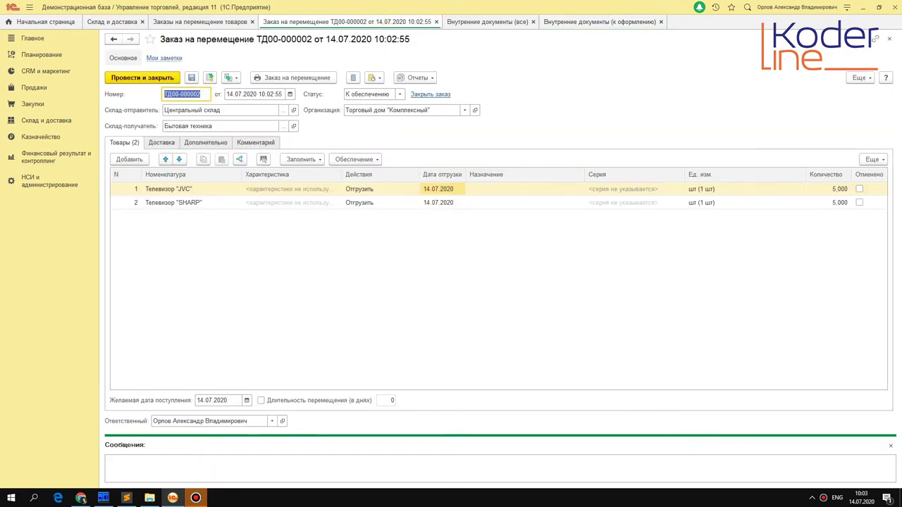
click(400, 94)
click(374, 123)
click(210, 77)
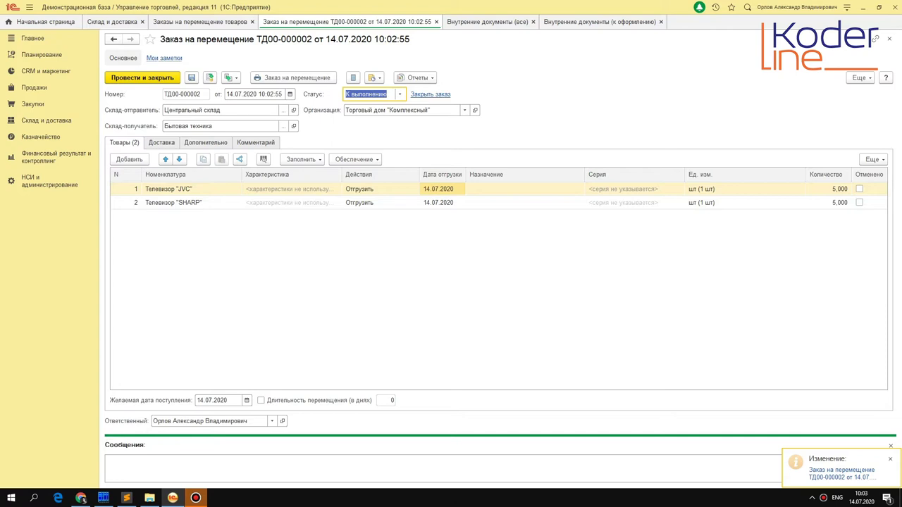
- Examine the 10:02 order's invoice, issue and receipt order marks in the to-process list, and view the "Приходные ордера" filter options
click(598, 20)
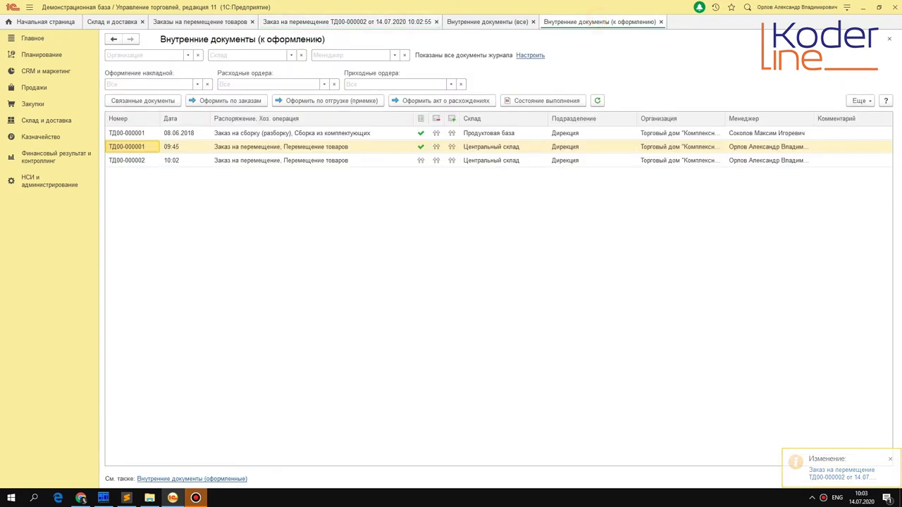
click(318, 160)
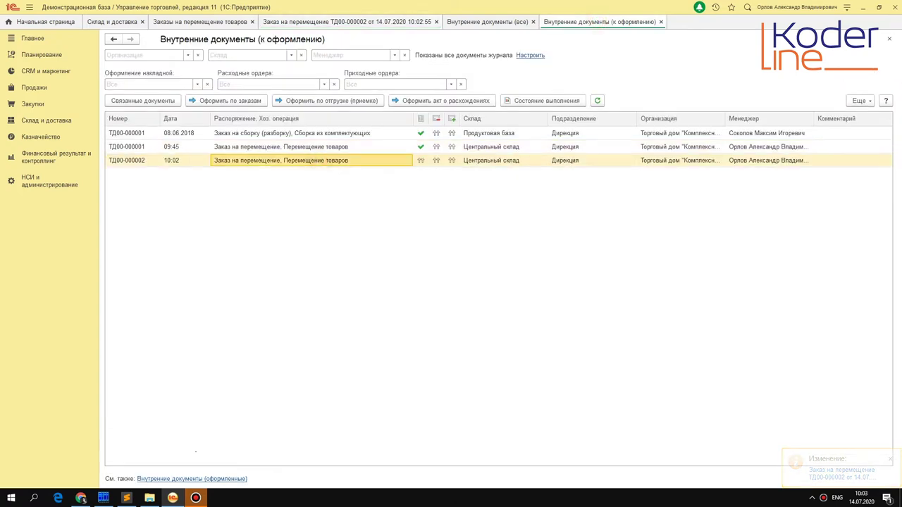
click(421, 160)
click(436, 160)
click(452, 160)
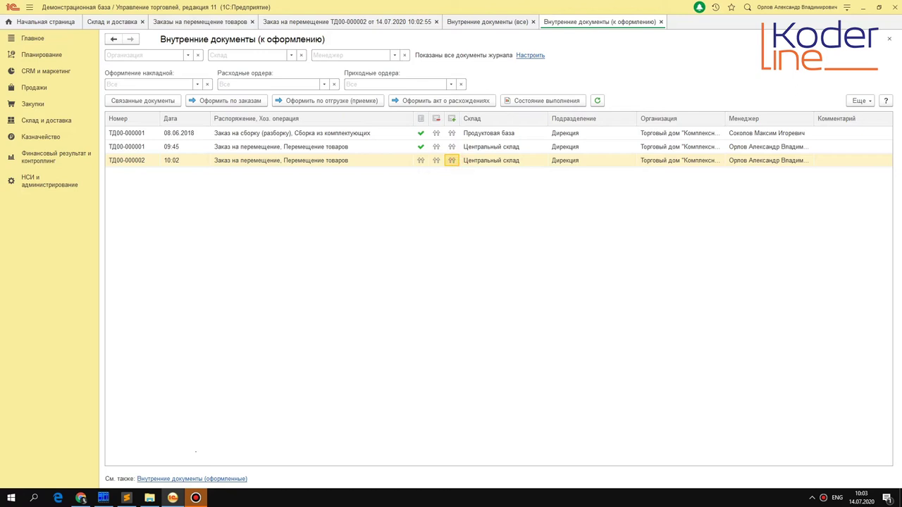
click(451, 84)
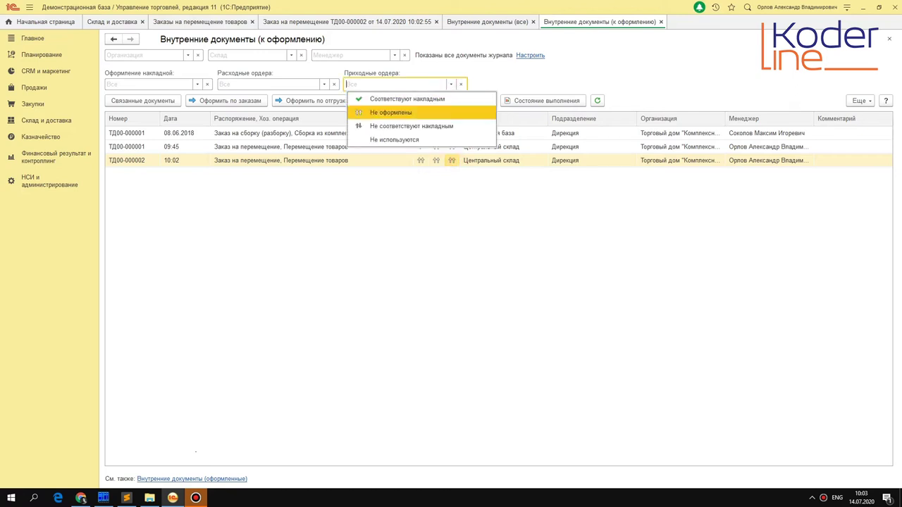
click(383, 277)
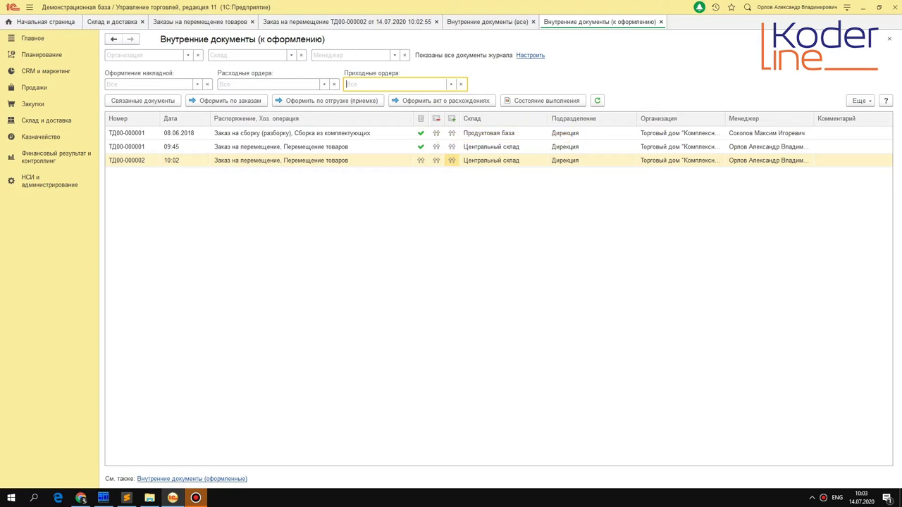
- Open the 10:02 transfer order from the to-process list, check its warehouses, and close it
double_click(362, 160)
click(191, 110)
key(Escape)
key(Escape)
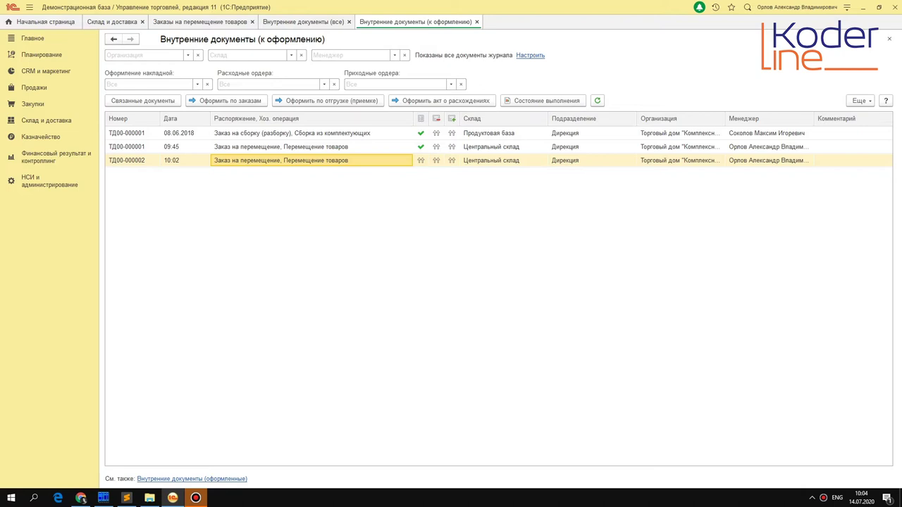
double_click(452, 158)
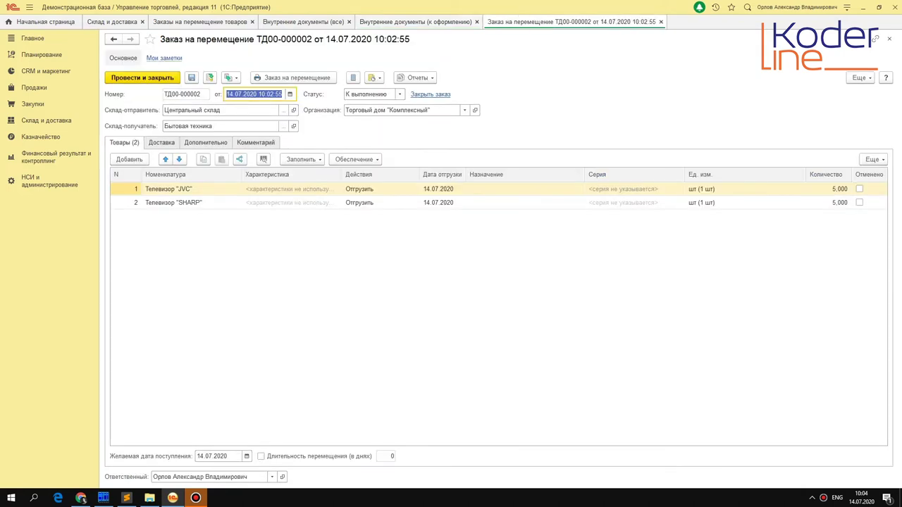
key(Escape)
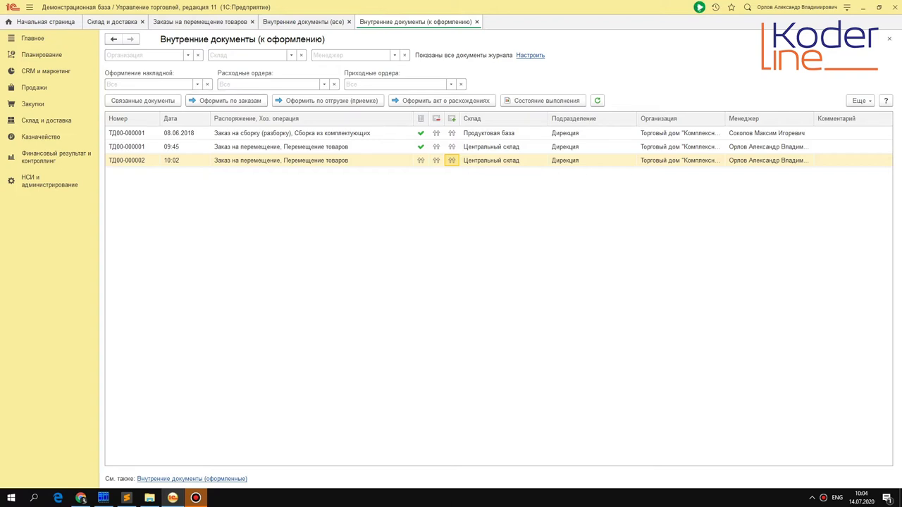
- Create a "Перемещение товаров" document from the 10:02 transfer order using "Оформить по заказам"
click(421, 160)
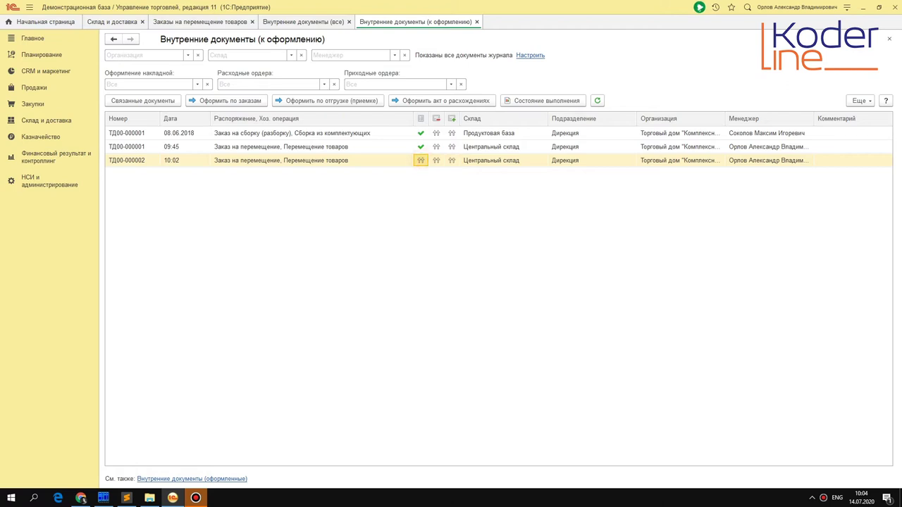
click(230, 101)
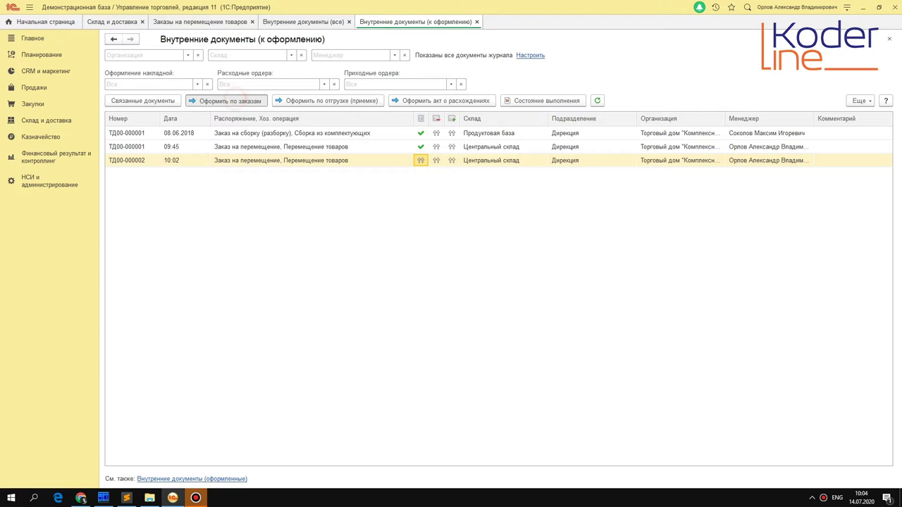
click(162, 111)
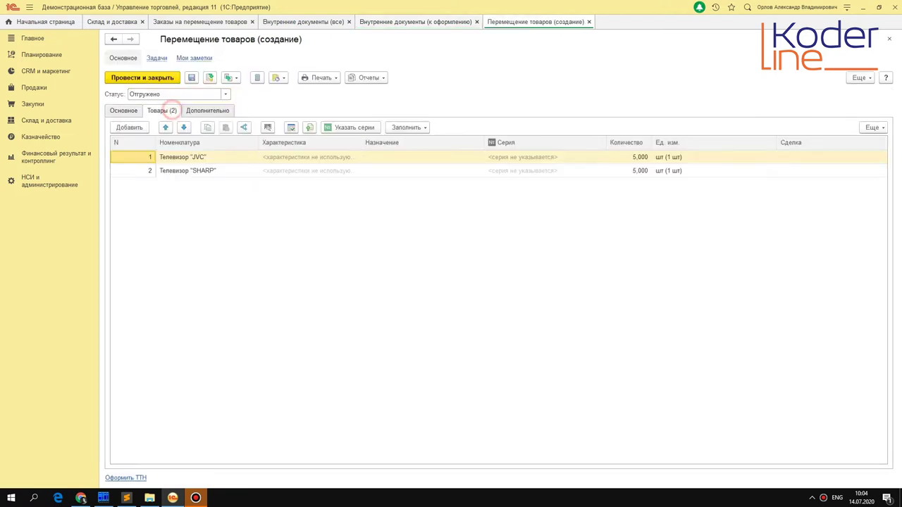
click(124, 111)
- Review the new goods transfer's sender and recipient warehouses and its goods lines against the source order
click(399, 22)
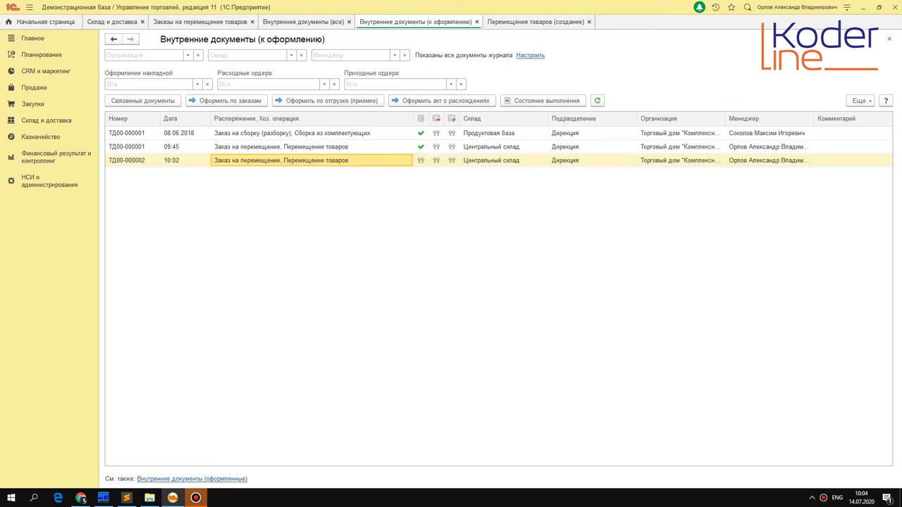
click(520, 21)
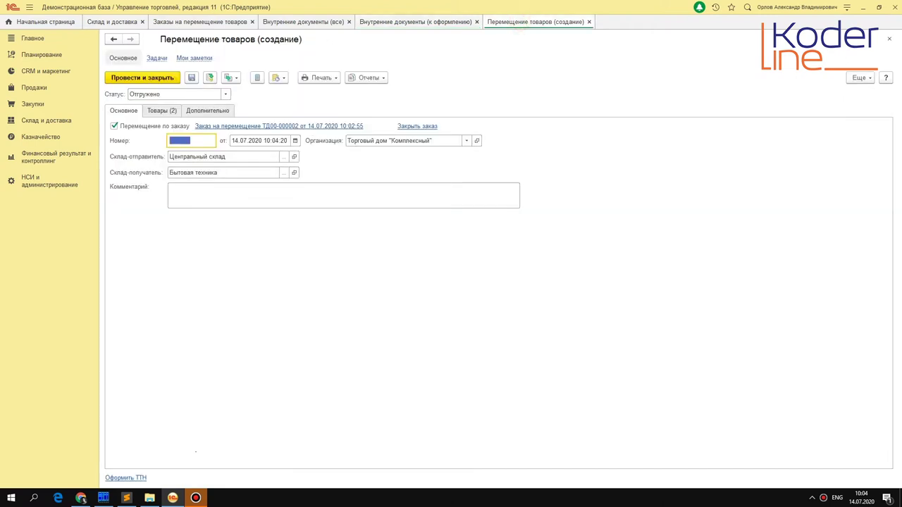
click(219, 156)
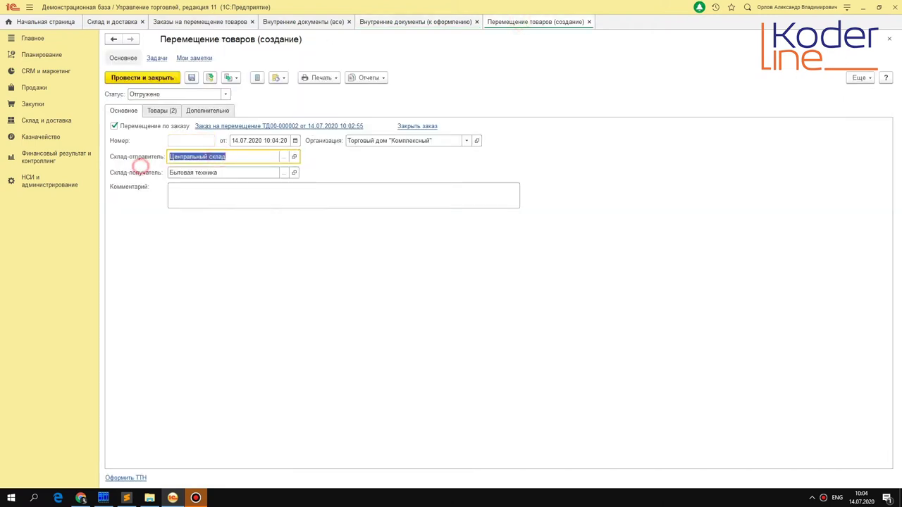
click(145, 174)
click(161, 110)
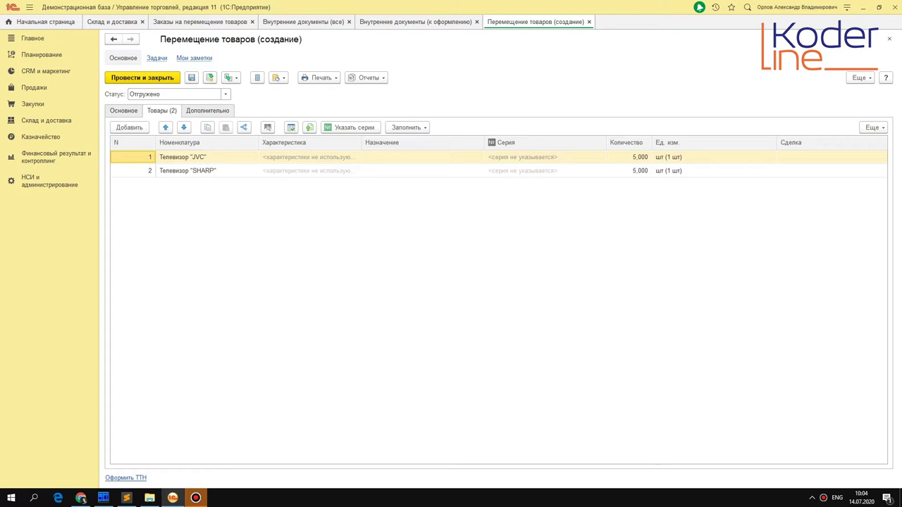
- Post the goods transfer document and check the 10:02 order's invoice mark in the to-process list
key(ctrl+s)
click(422, 18)
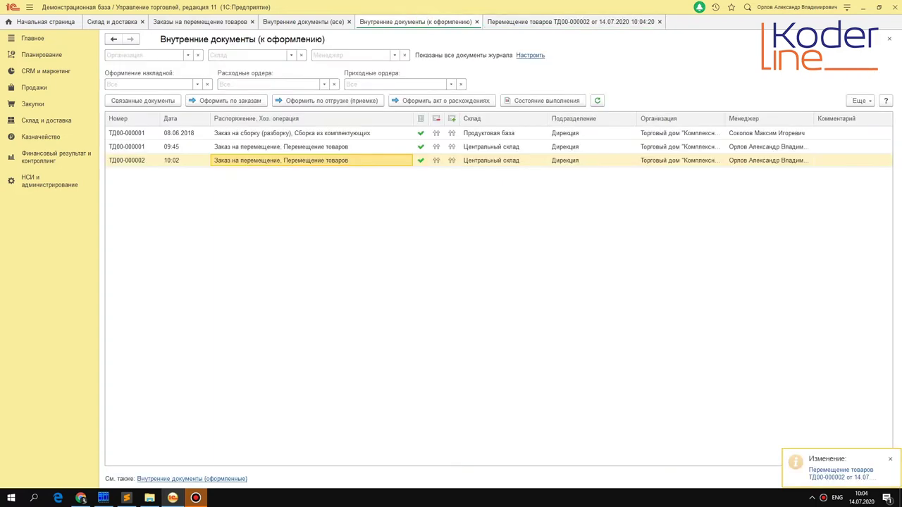
click(421, 160)
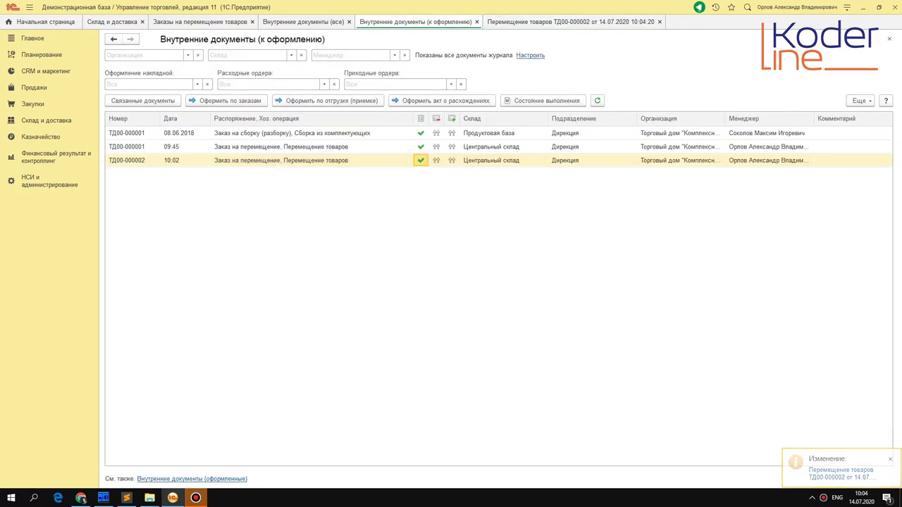
- Examine the status field and both television lines in the goods transfer document
click(509, 21)
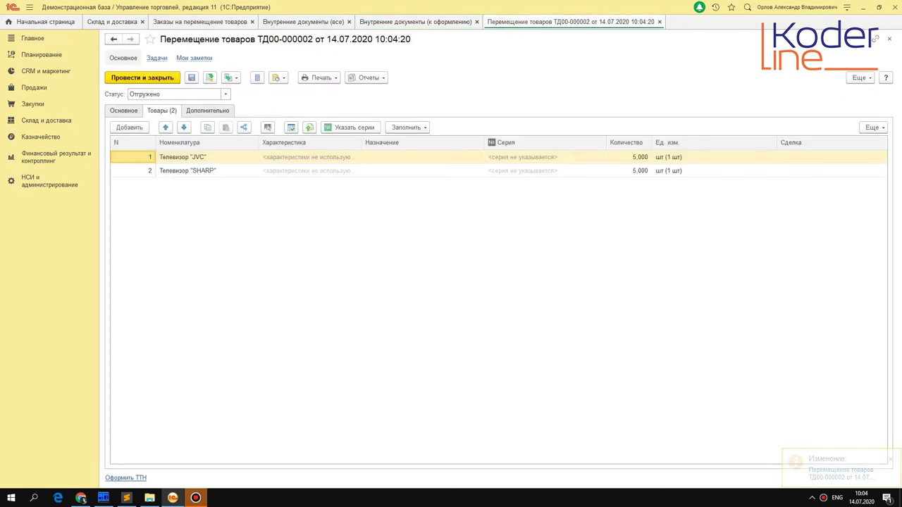
click(222, 93)
click(222, 92)
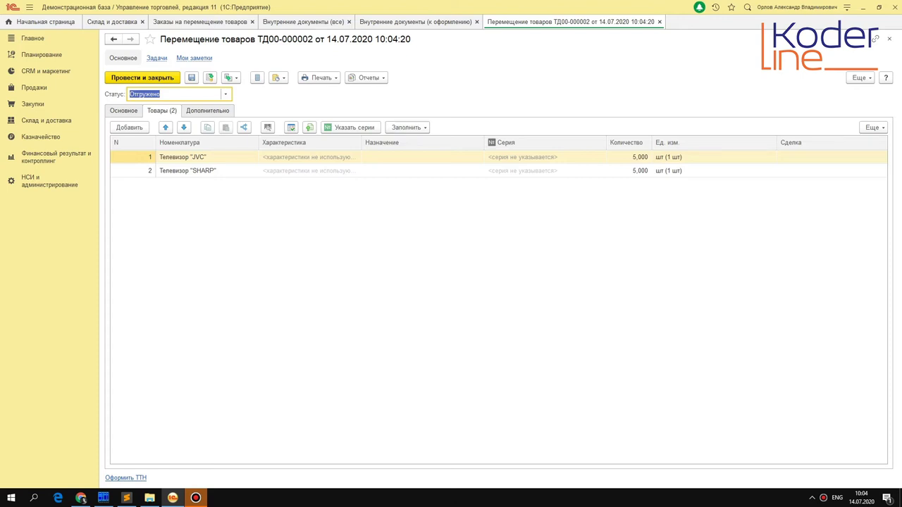
click(335, 158)
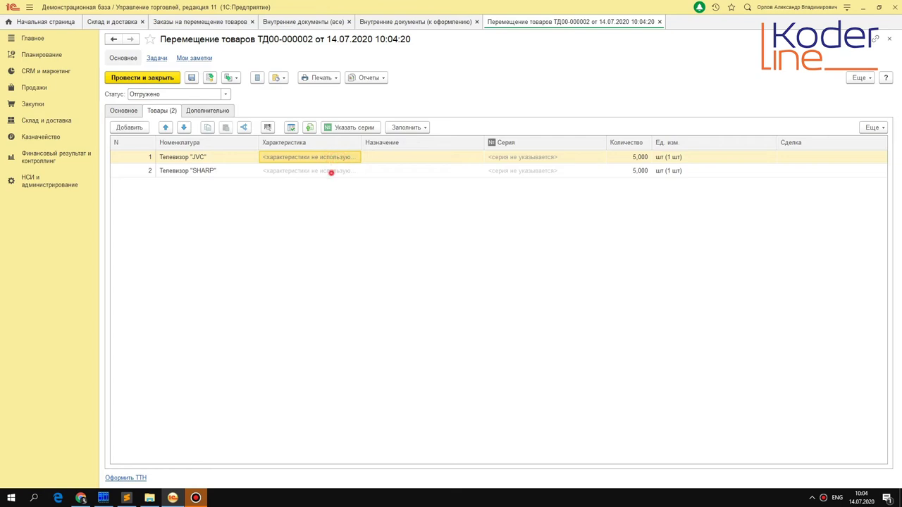
click(328, 171)
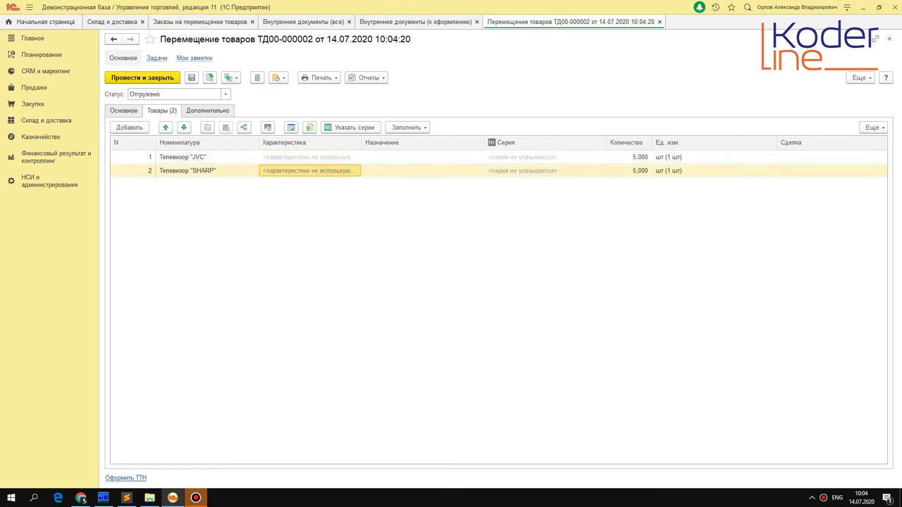
- Check the 10:02 order's issue order mark and warehouse in the to-process list, then view the order and close it
click(439, 21)
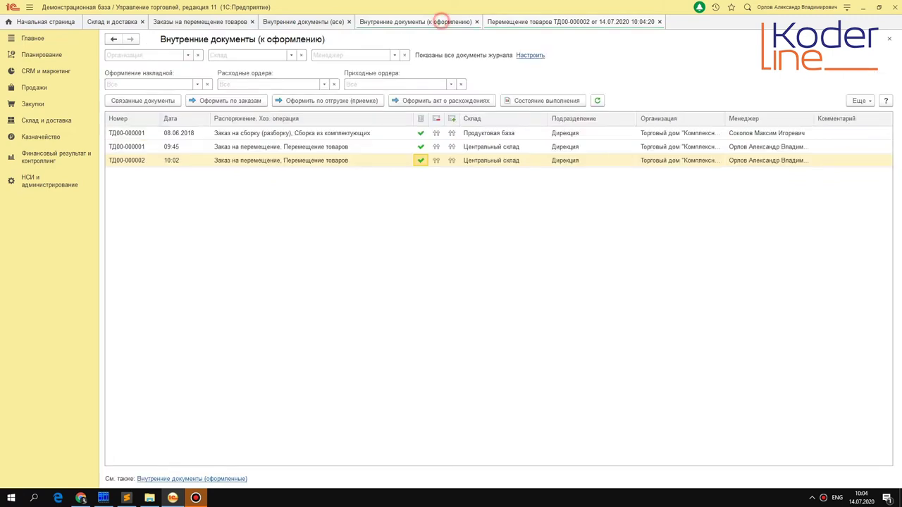
click(436, 160)
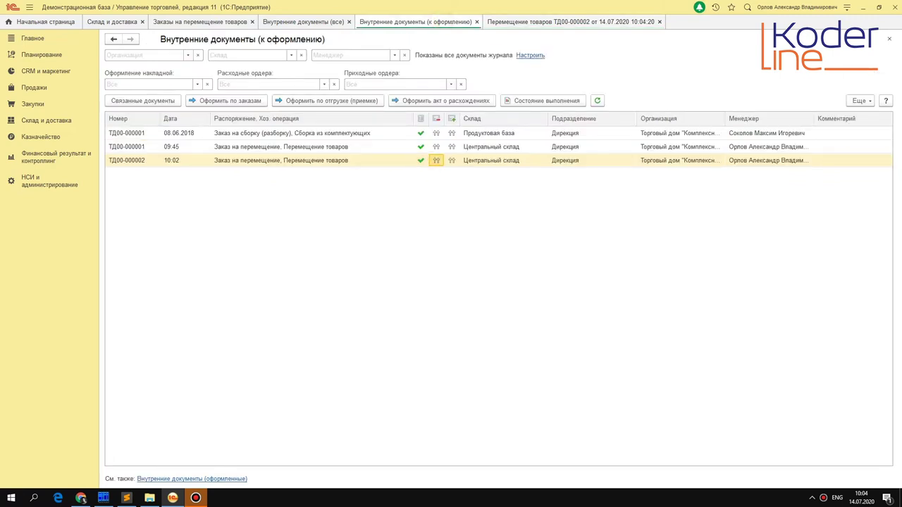
click(500, 160)
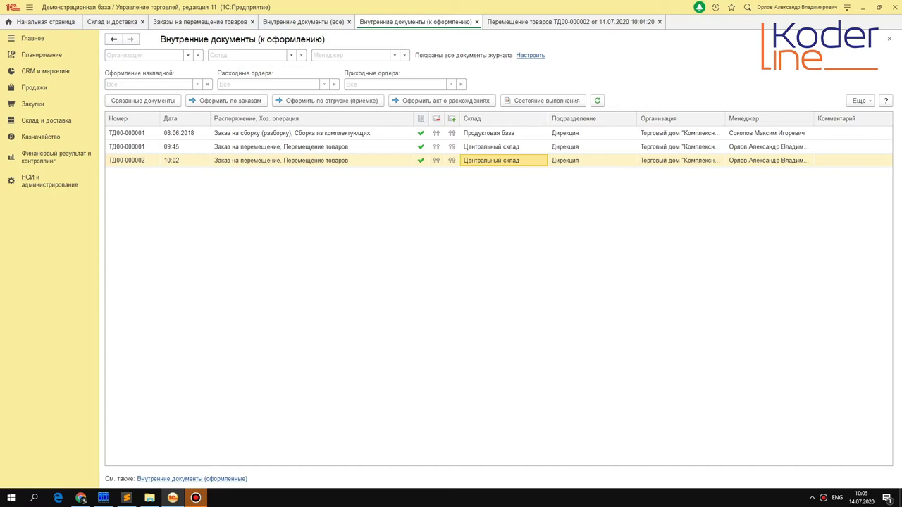
double_click(321, 160)
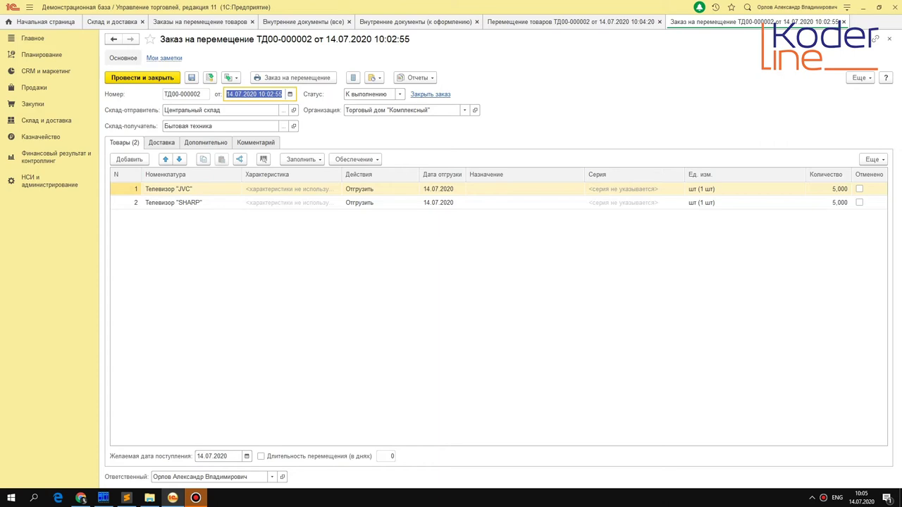
click(844, 22)
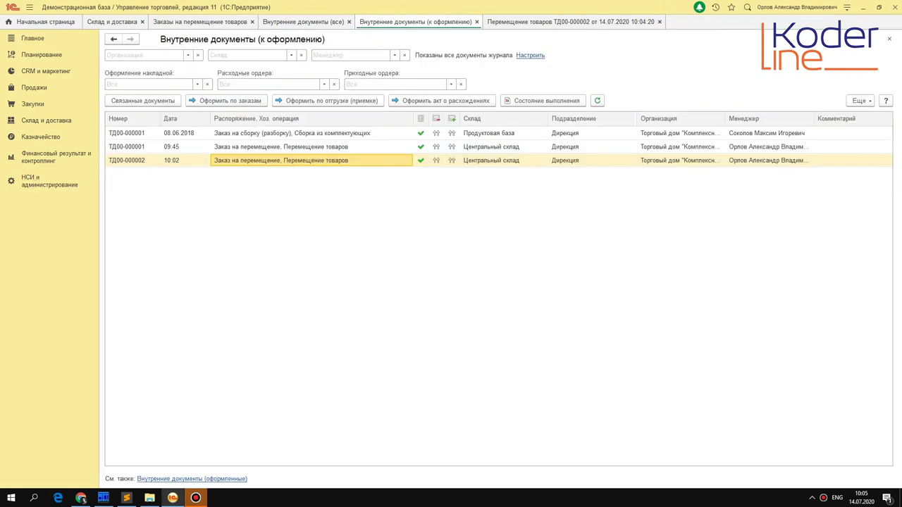
- Open the workplace for shipping goods from the Центральный склад warehouse
click(278, 21)
click(101, 21)
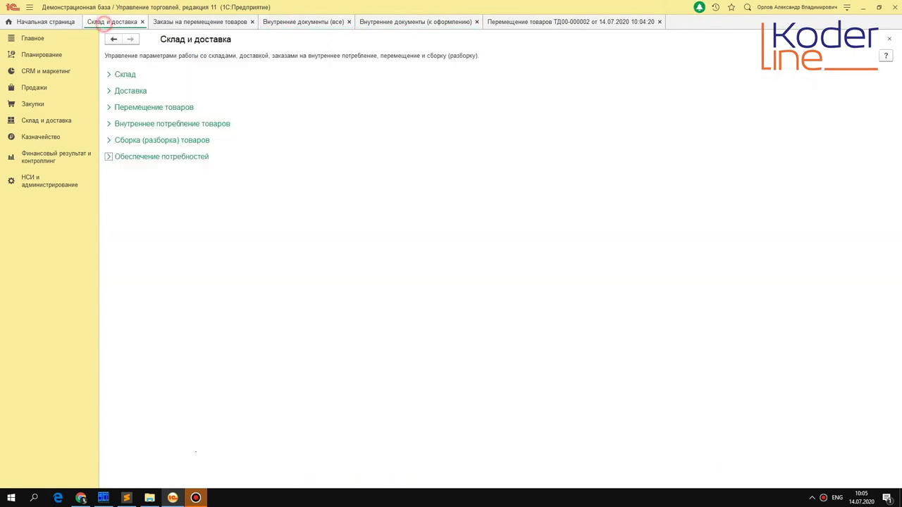
click(188, 21)
click(43, 120)
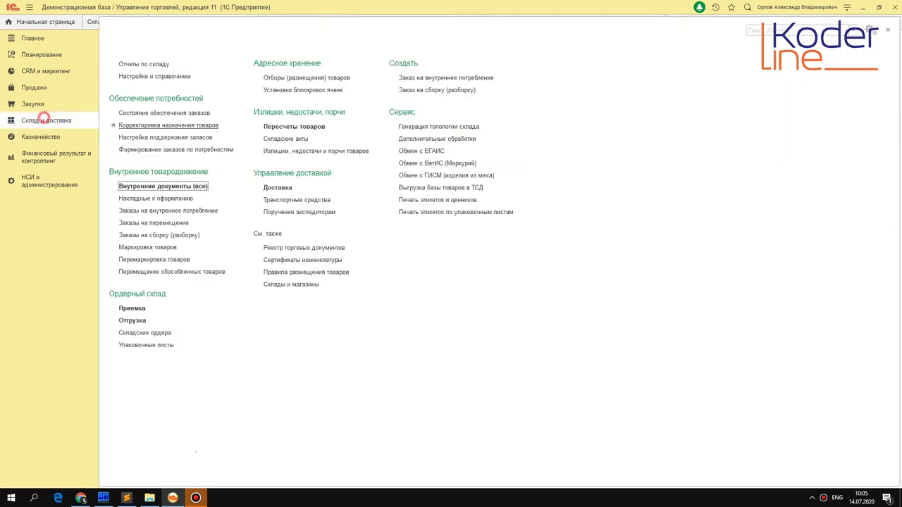
click(132, 320)
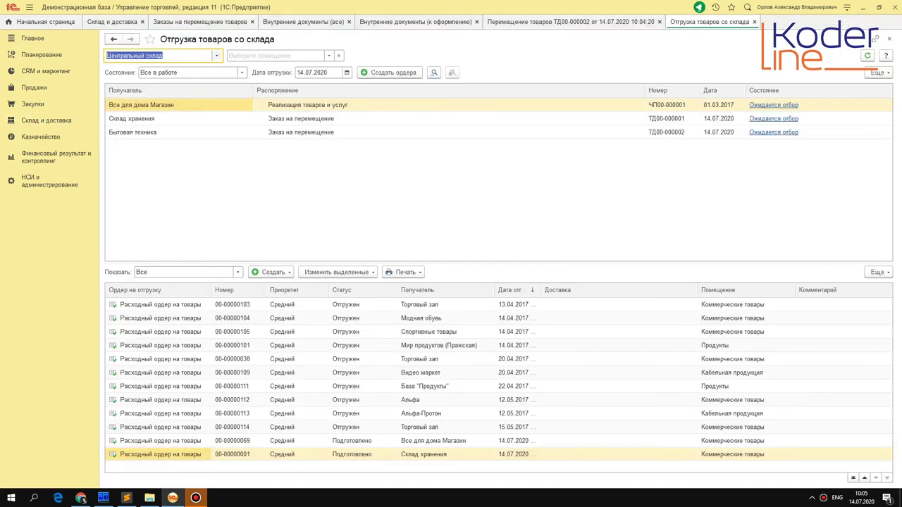
- View the transfer order bound for Бытовая техника and its television quantities, then close it
click(322, 131)
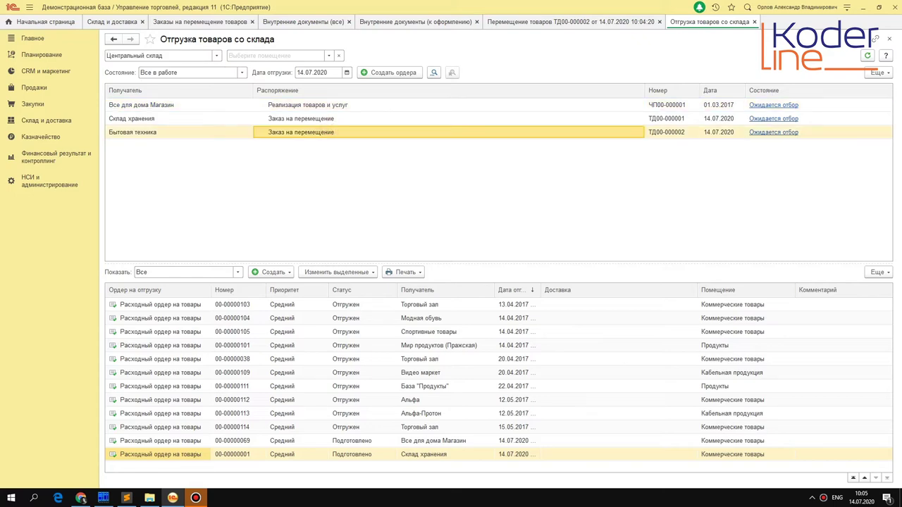
double_click(681, 132)
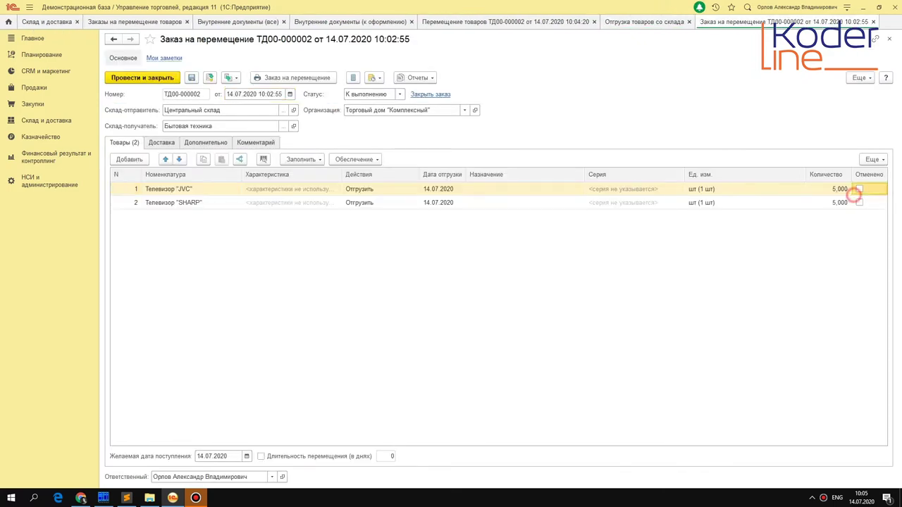
click(837, 202)
key(Escape)
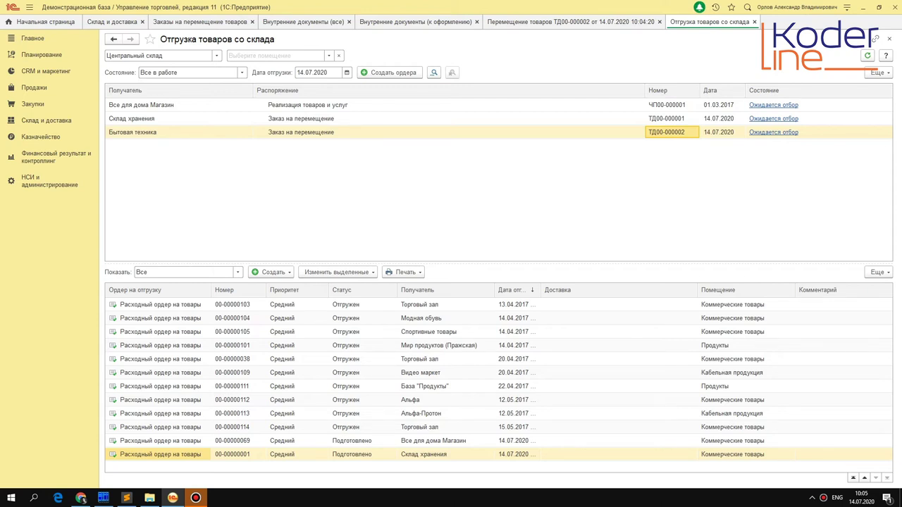
- Create a goods issue order for the selected Бытовая техника transfer order across all rooms and open it
click(390, 72)
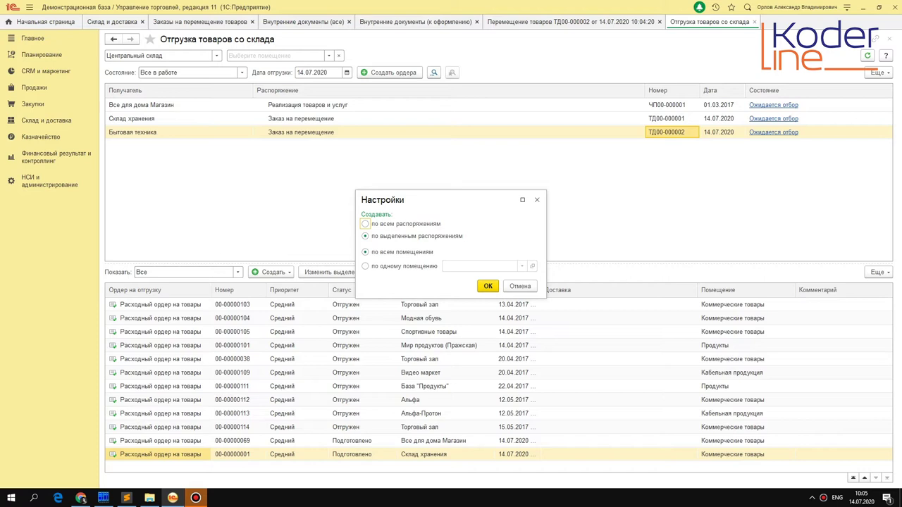
key(Return)
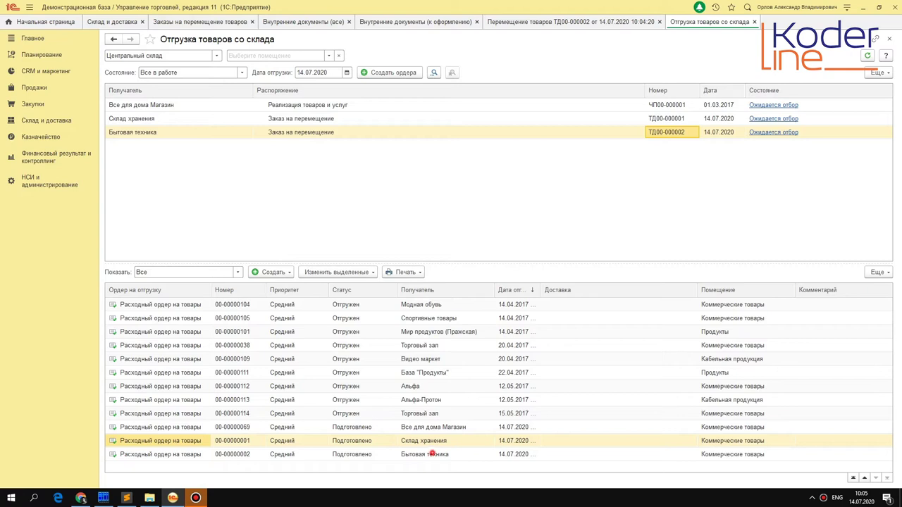
click(433, 454)
double_click(433, 454)
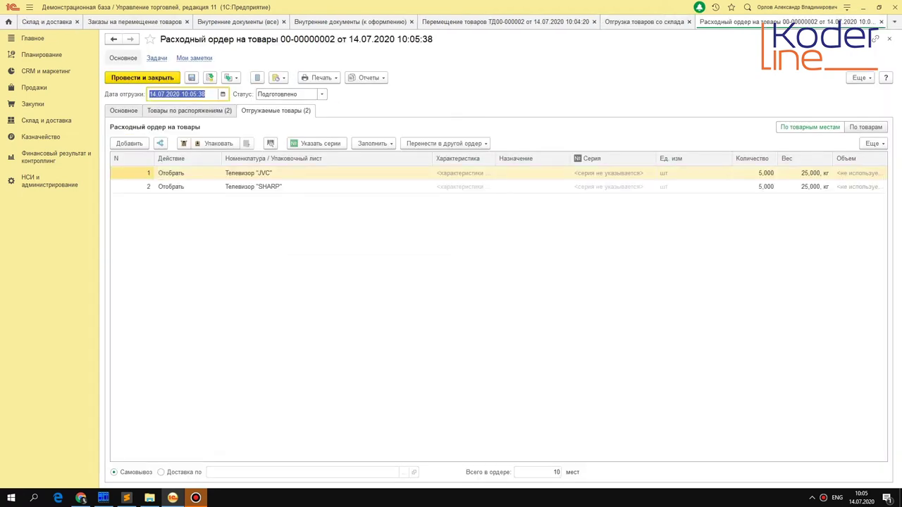
- Review the issue order's goods by disposition with their quantities, then its list of shipped goods
click(191, 111)
click(212, 171)
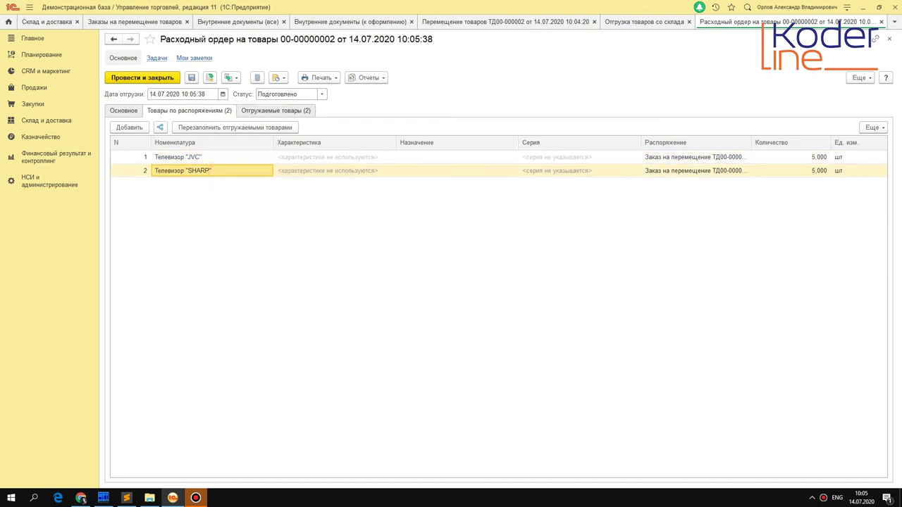
click(795, 157)
click(795, 171)
click(264, 111)
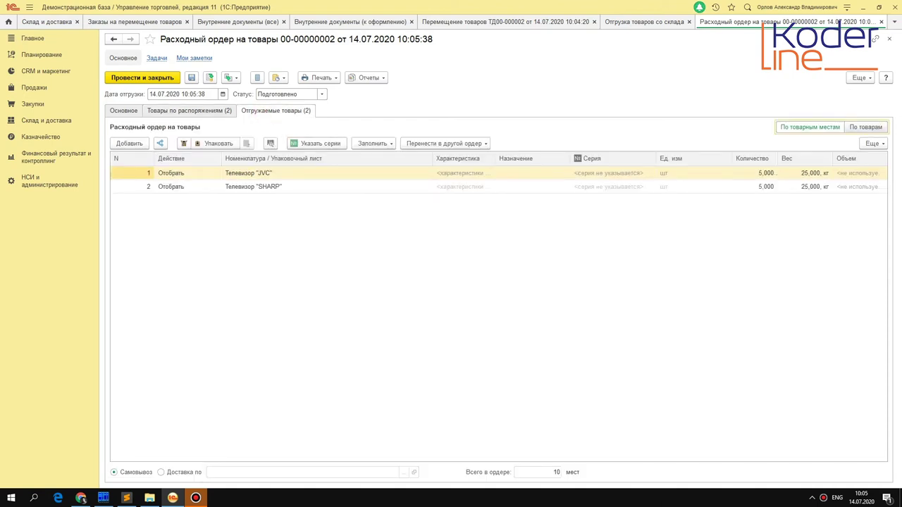
- Set the issue order's status to К отбору and post it
click(322, 94)
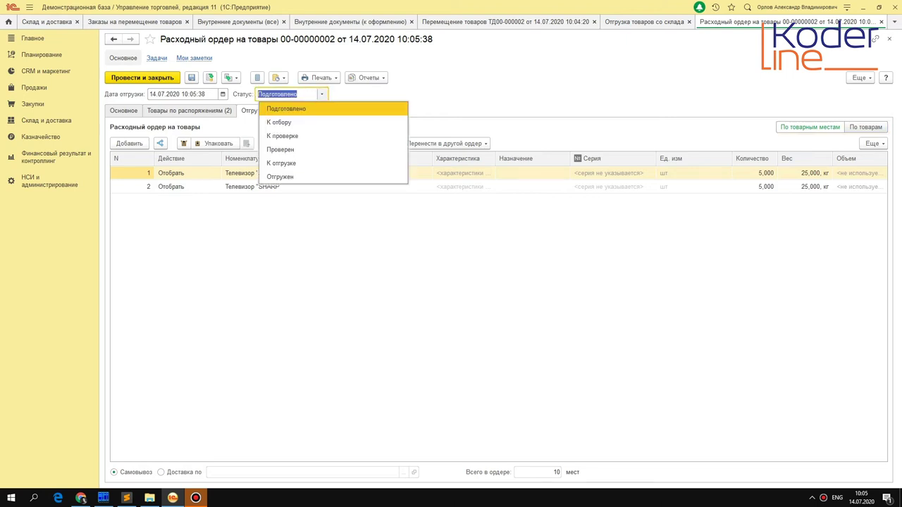
key(Down)
key(Return)
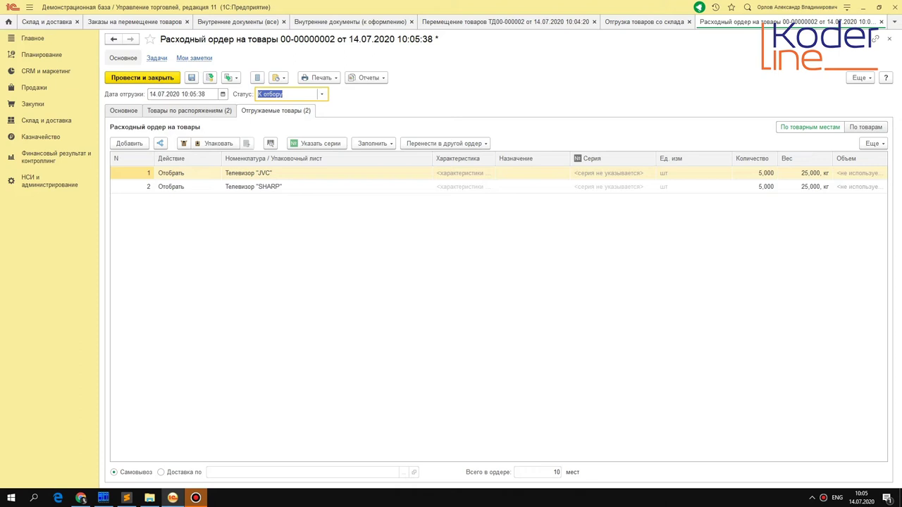
click(210, 78)
- Create a goods picking document from the issue order and check its main details
click(231, 78)
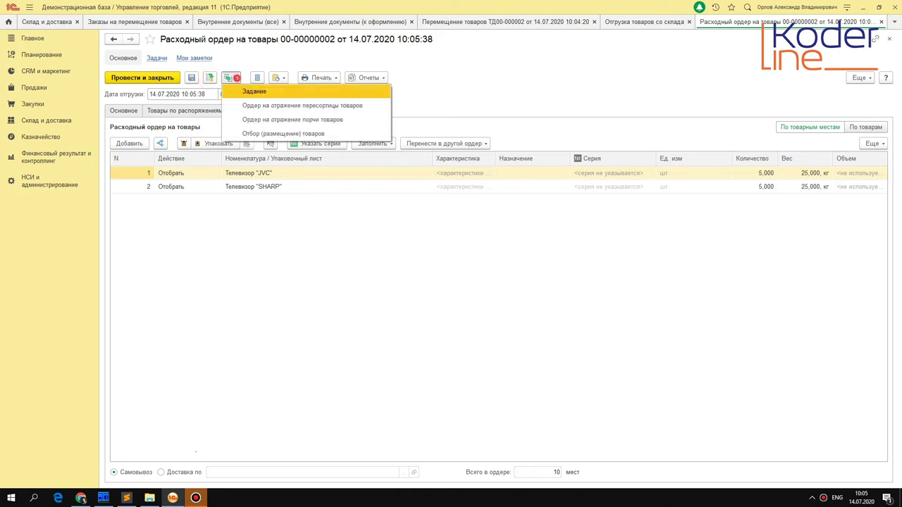
click(290, 133)
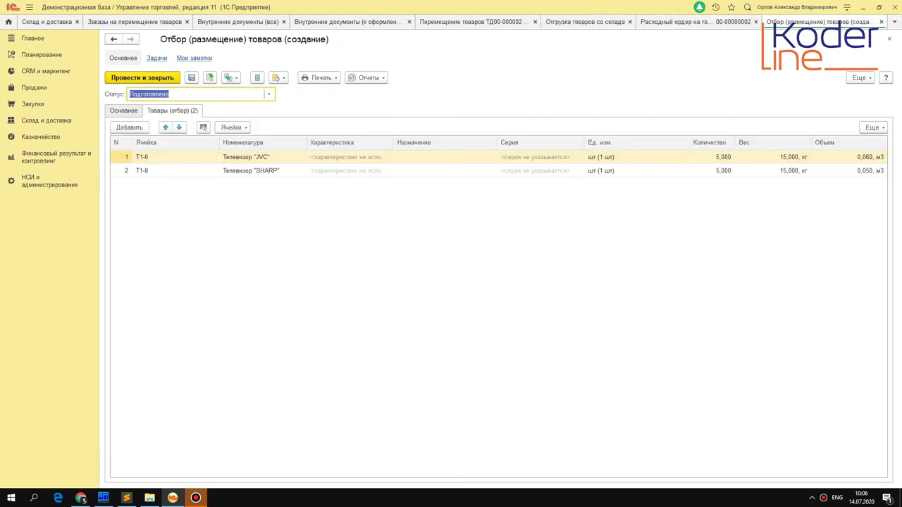
click(135, 113)
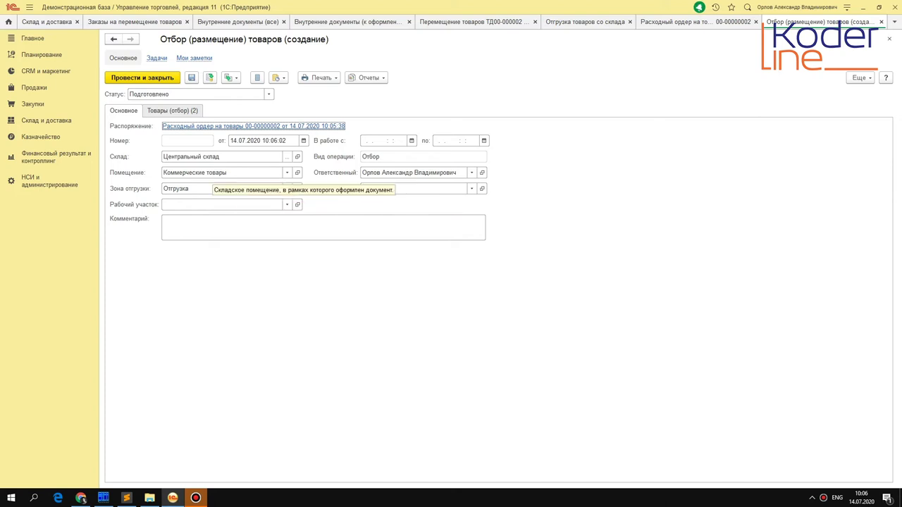
- Try to post the new picking document with the status Выполнено без ошибок
click(268, 94)
key(Down)
key(Down)
key(Down)
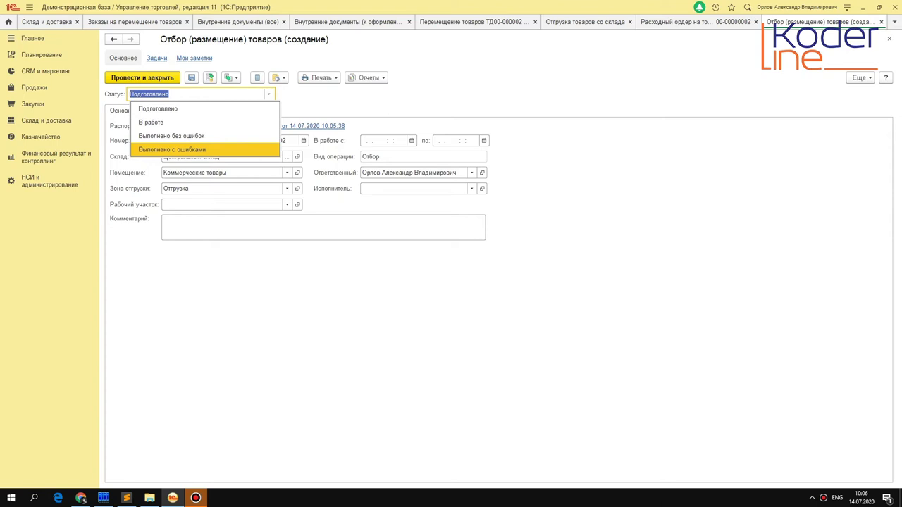
click(198, 136)
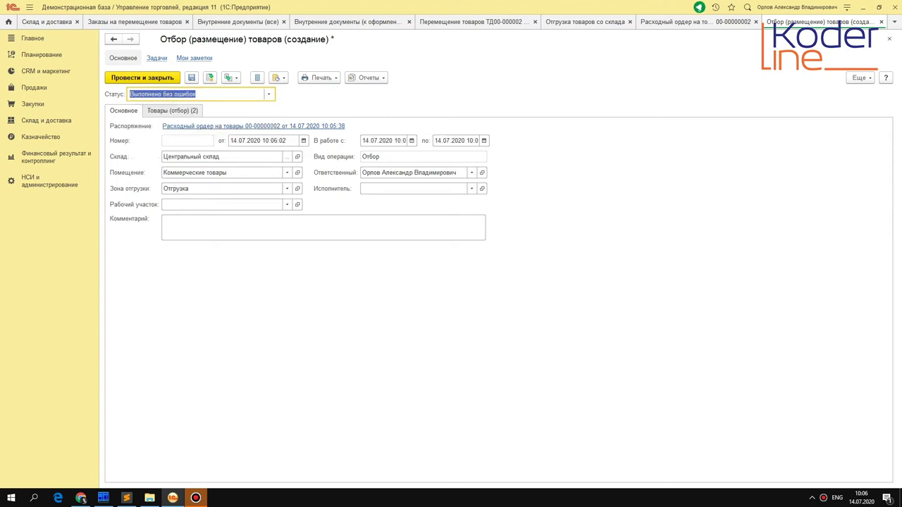
click(180, 113)
click(210, 78)
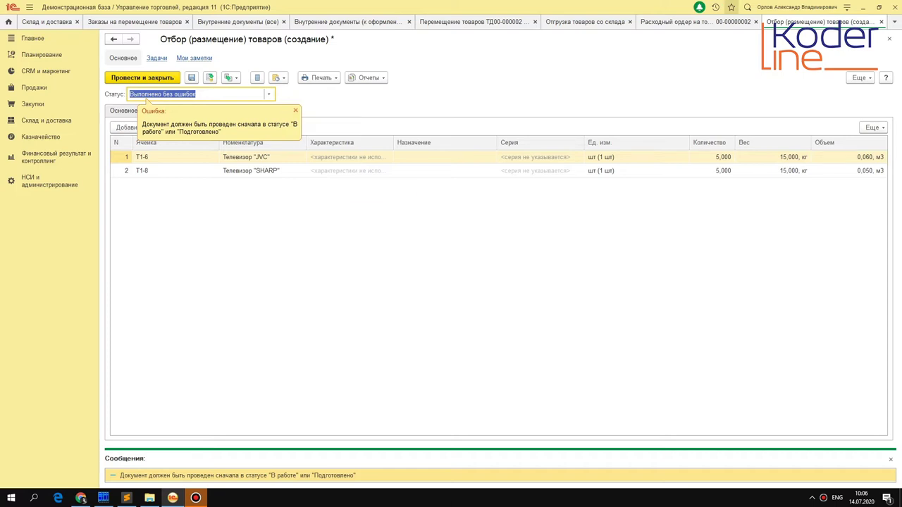
- Look through the status options available in the goods issue order
click(694, 22)
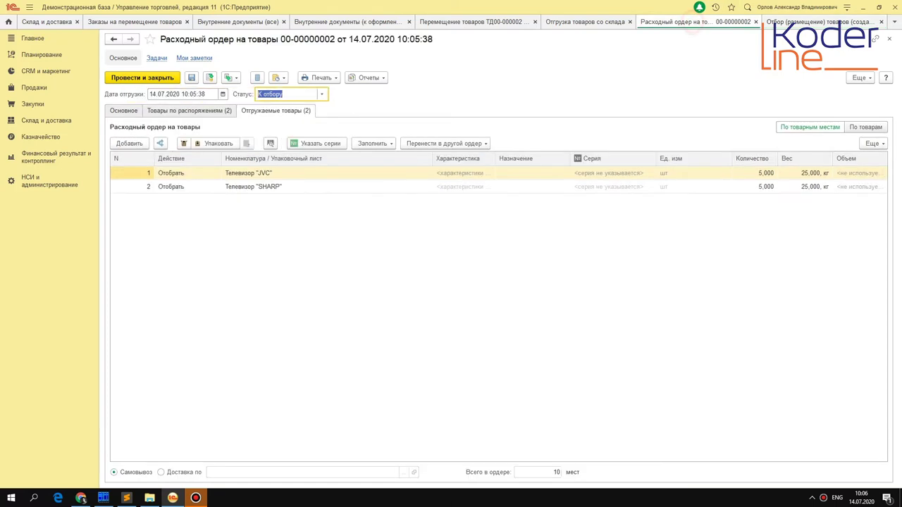
key(F4)
key(Down)
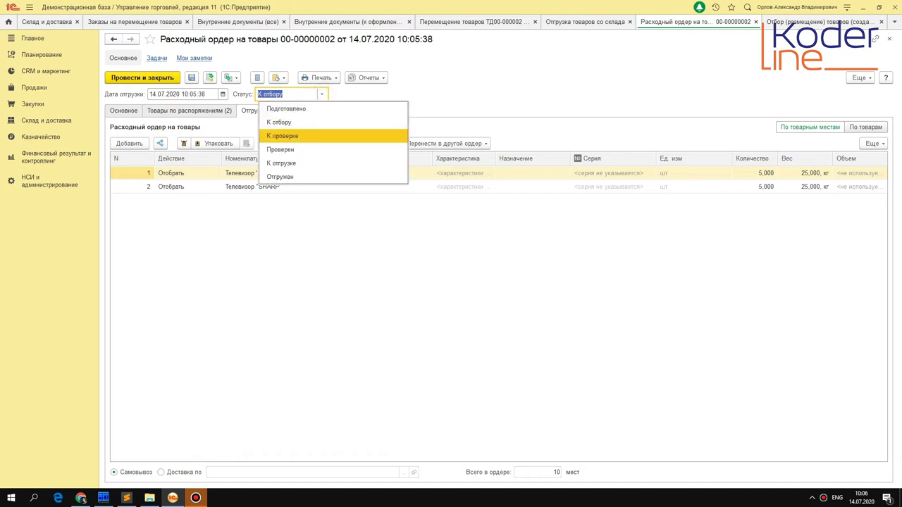
key(Down)
key(Return)
- Set the picking document's status to Подготовлено and post it
click(818, 22)
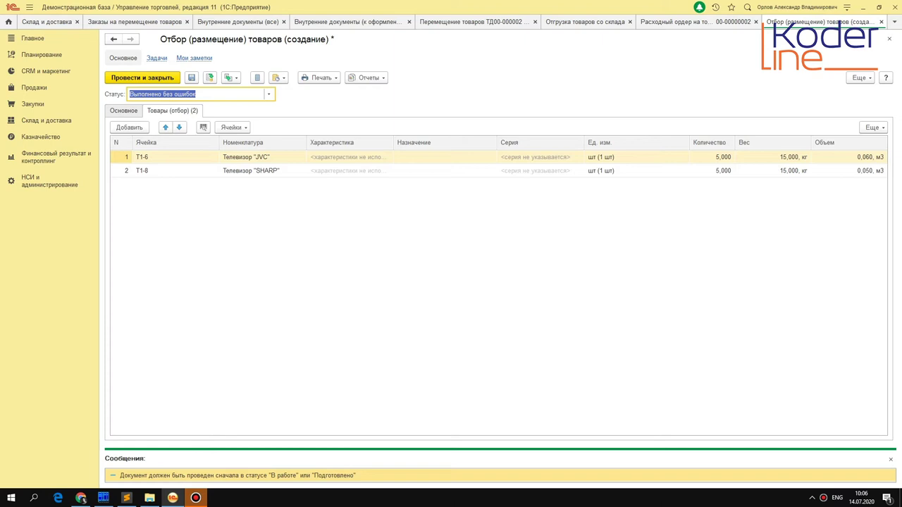
key(F4)
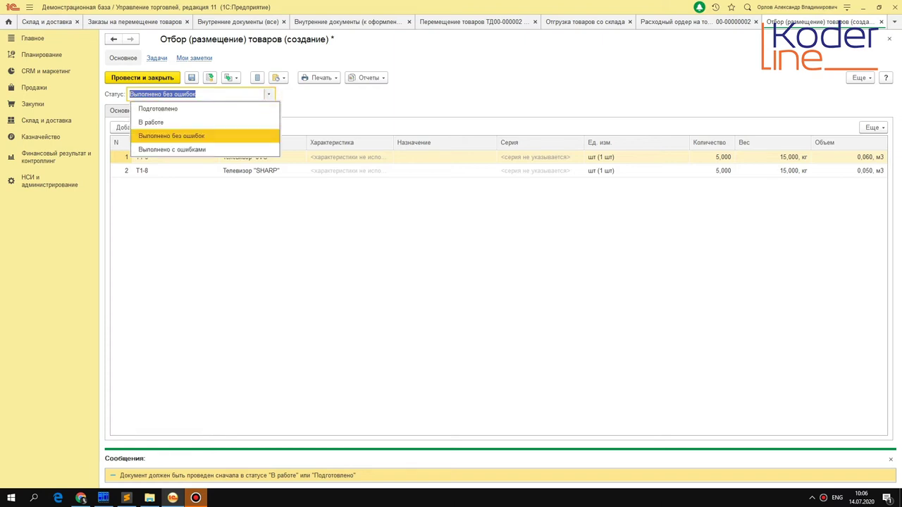
click(176, 111)
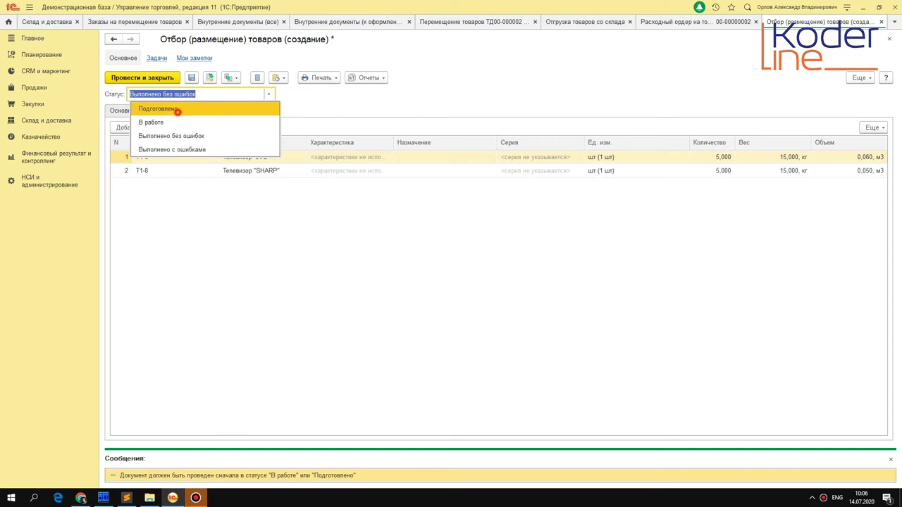
click(210, 78)
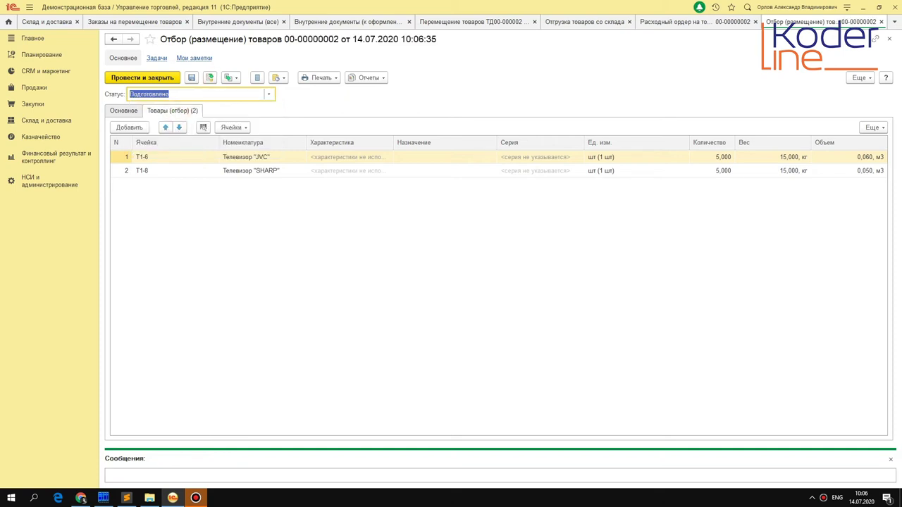
- Try to change the issue order's status to К проверке and to Проверен, agreeing to post it
click(718, 21)
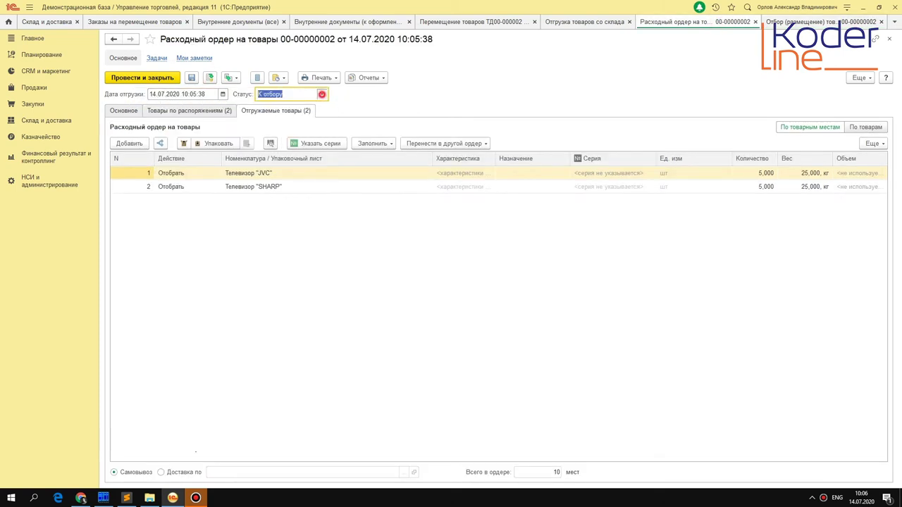
click(322, 94)
click(295, 136)
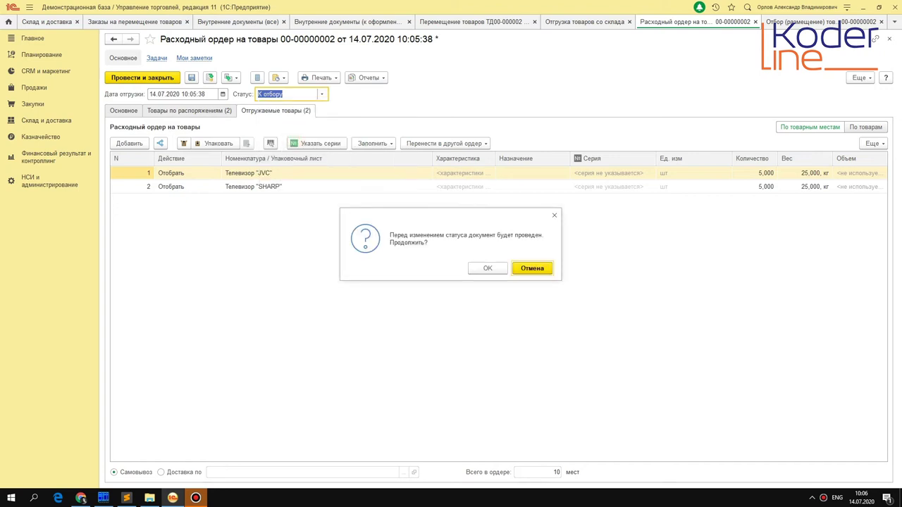
click(488, 267)
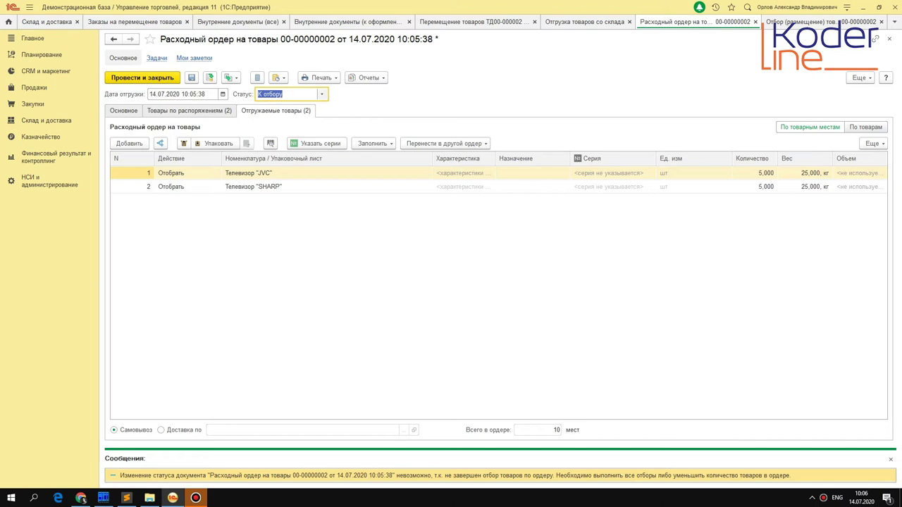
click(322, 94)
click(291, 147)
click(487, 267)
- Set the picking document's status to В работе and post it
click(839, 21)
click(269, 94)
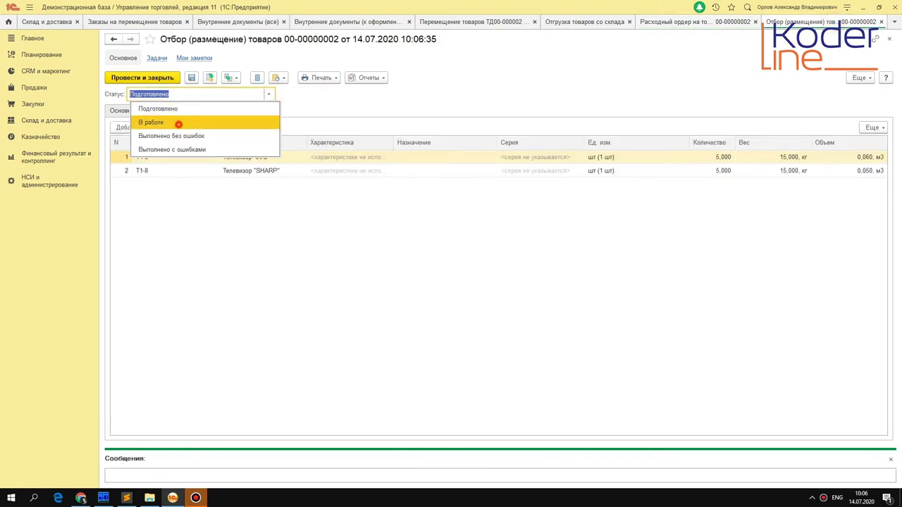
click(177, 122)
click(210, 77)
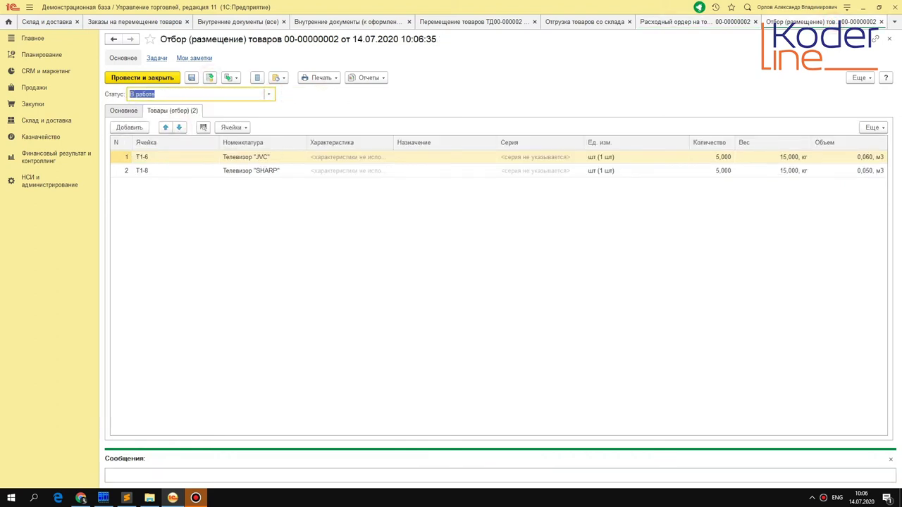
- Try again to set the issue order's status to Проверен with posting
click(691, 21)
click(321, 93)
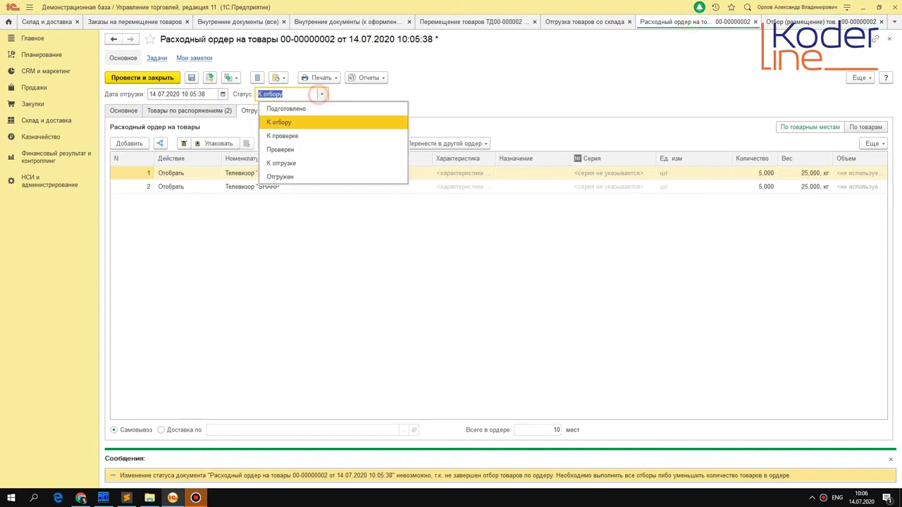
click(285, 149)
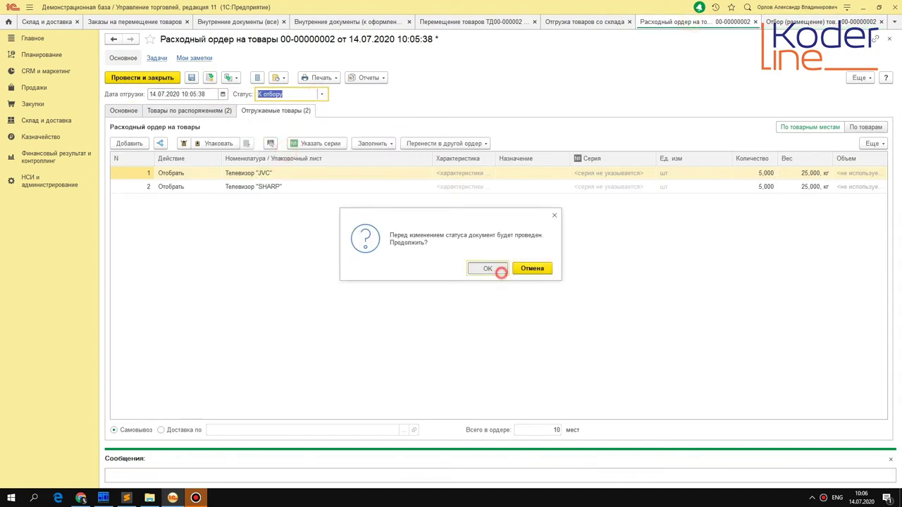
click(491, 269)
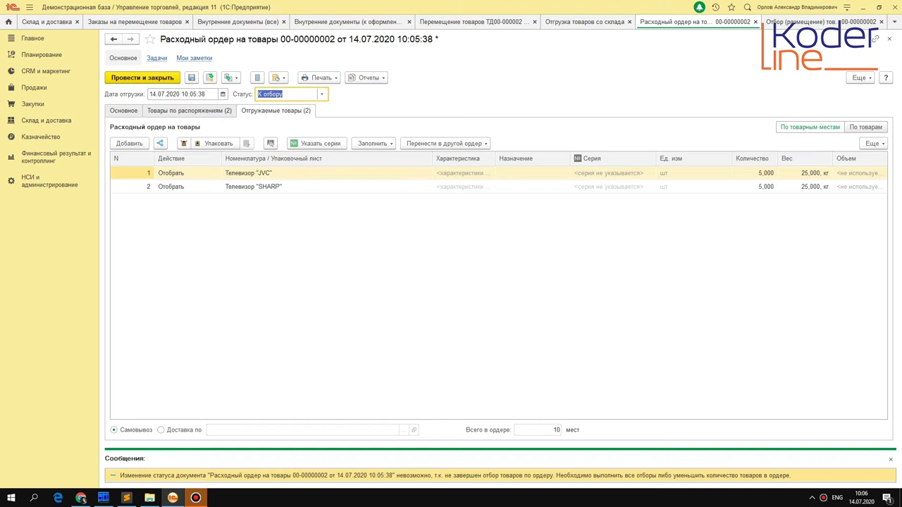
click(321, 93)
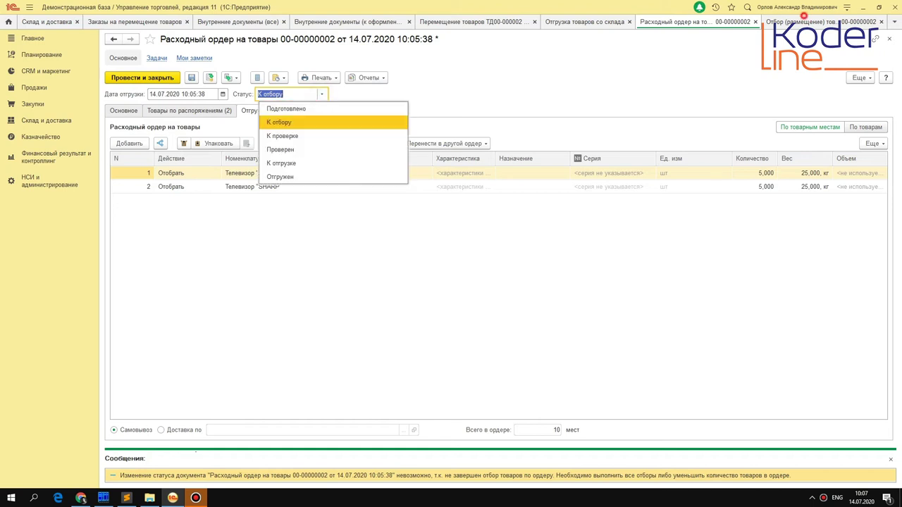
- Set the picking document's status to Выполнено без ошибок and save it
click(802, 18)
click(268, 94)
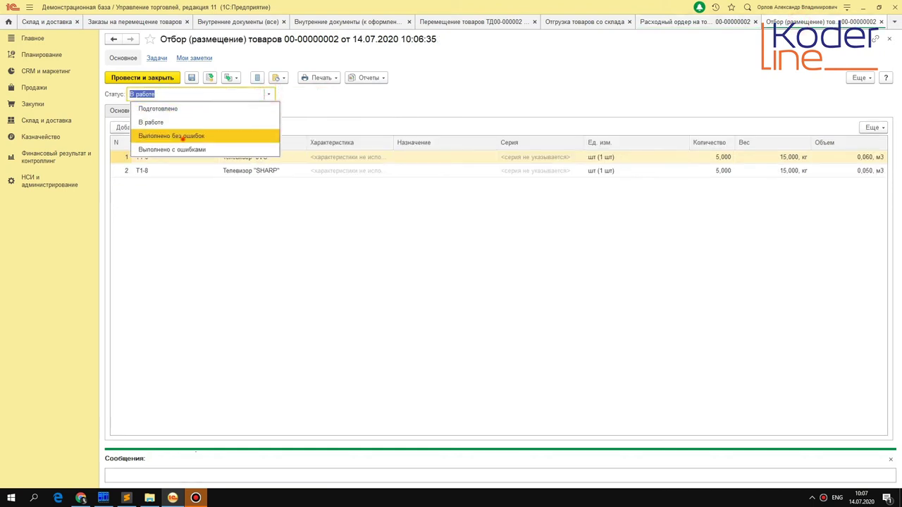
click(181, 134)
click(191, 78)
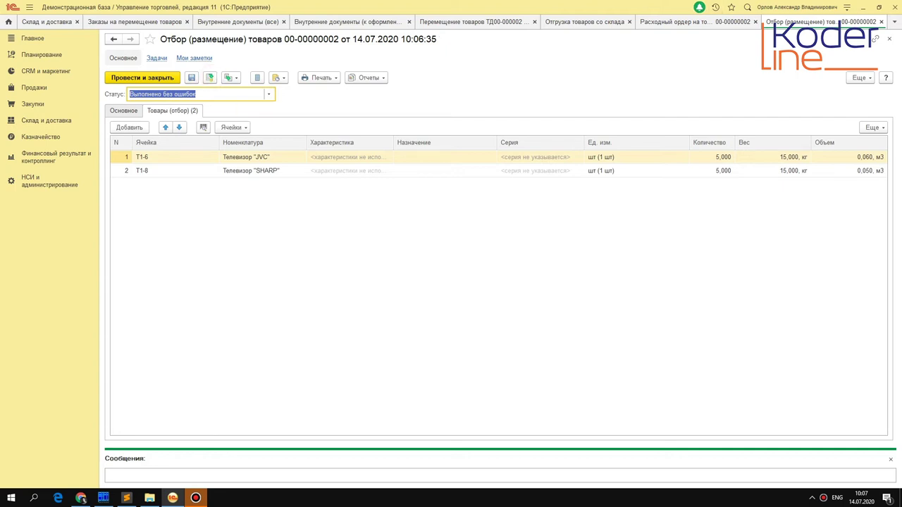
- Change the issue order's status to Проверен, agreeing to post the document
click(719, 23)
click(321, 94)
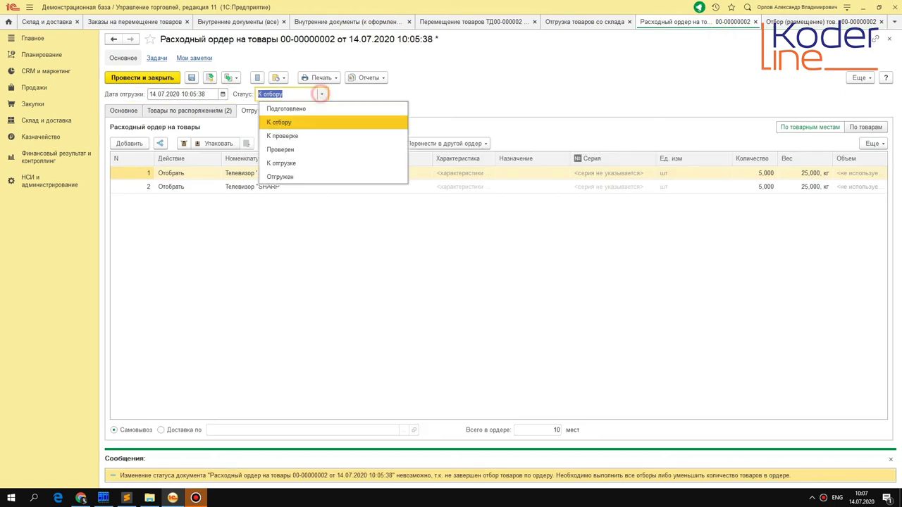
click(288, 149)
click(493, 267)
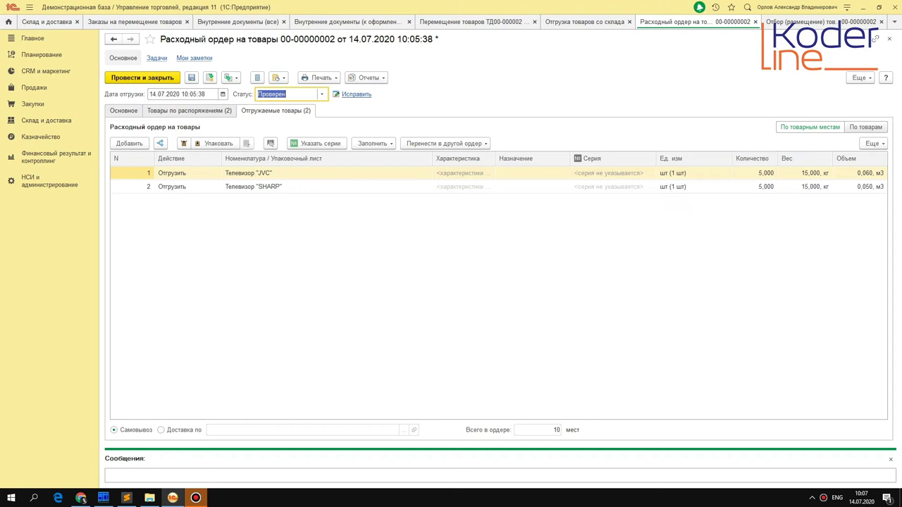
- Review the picking document and shipment list, and set the issue order's status to Отгружен and save it
click(810, 22)
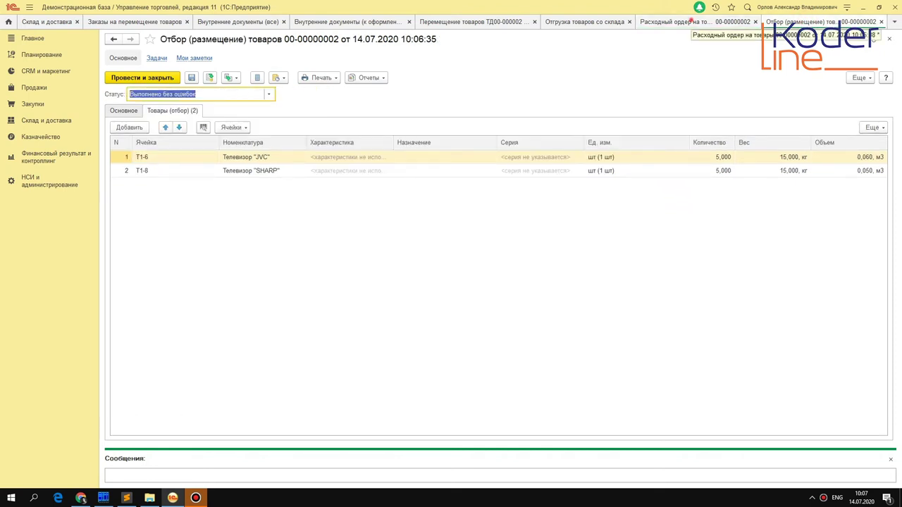
click(694, 22)
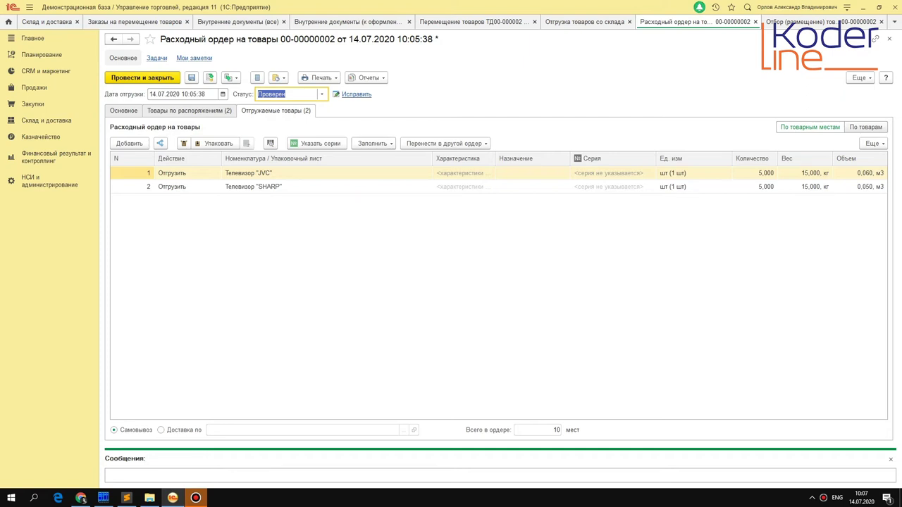
click(570, 15)
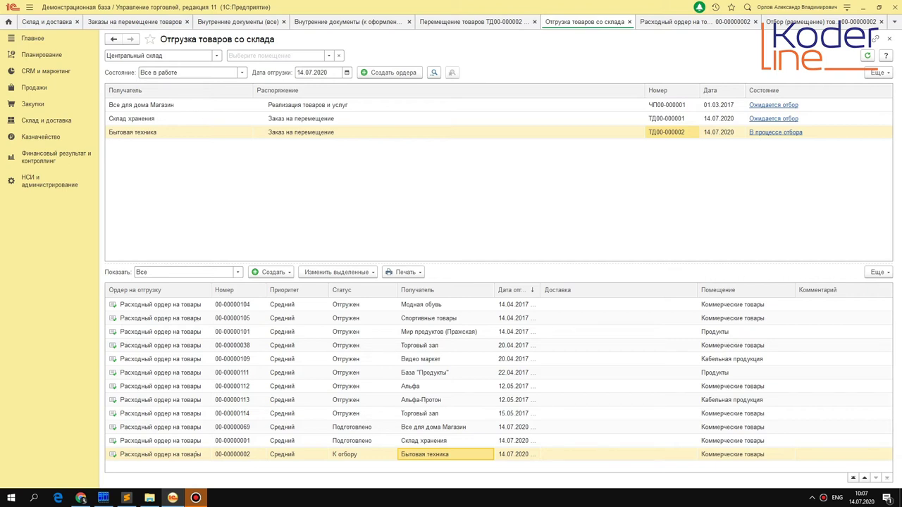
click(660, 21)
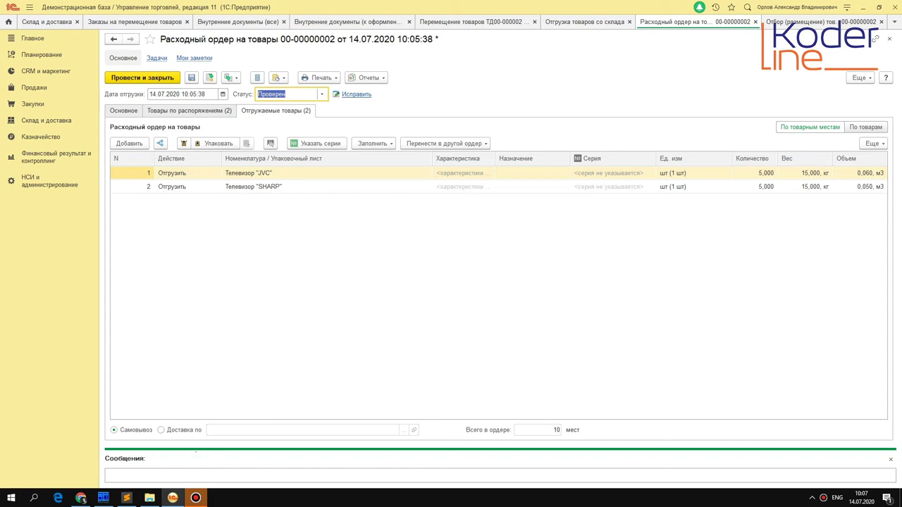
click(322, 93)
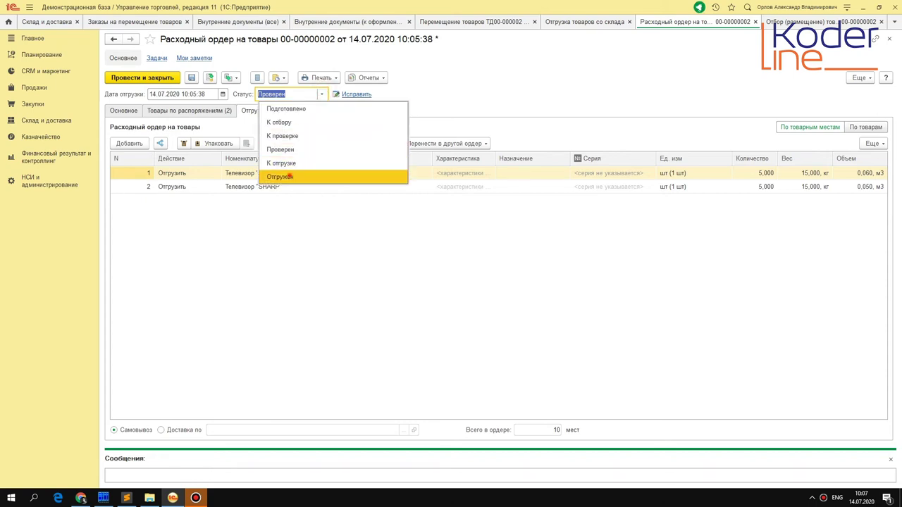
click(289, 176)
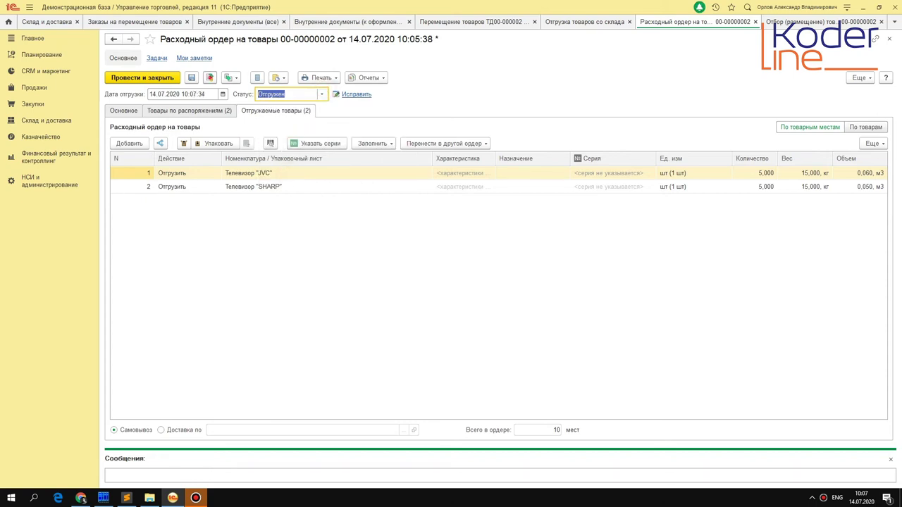
key(ctrl+s)
- Close the picking document and check the issue order for Бытовая техника in the warehouse shipment list
click(824, 21)
click(881, 22)
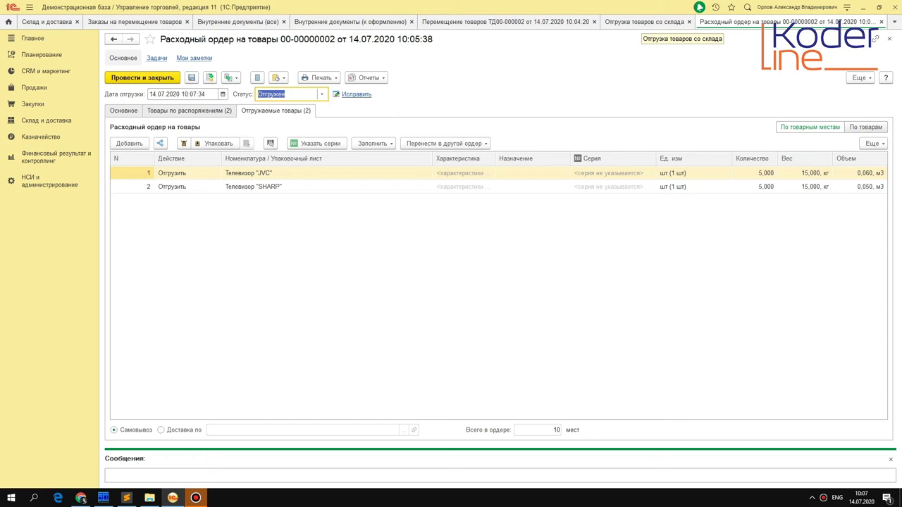
click(643, 22)
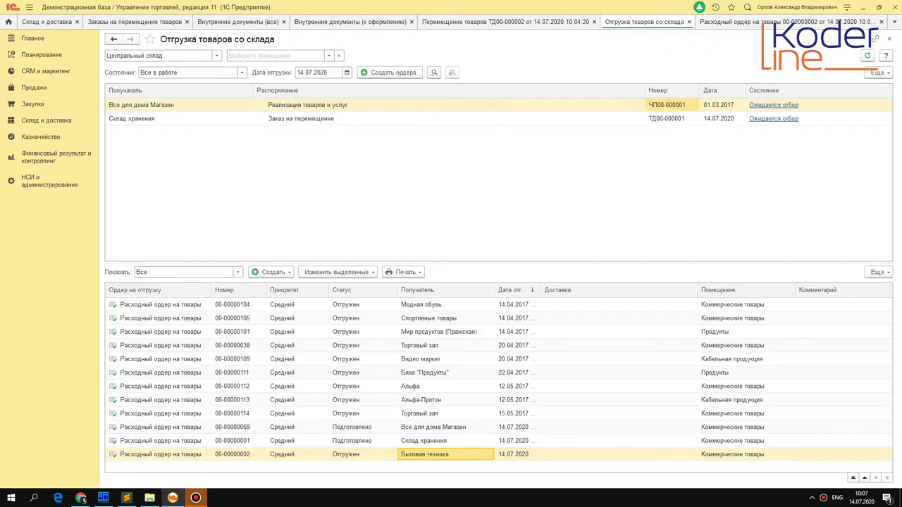
click(353, 454)
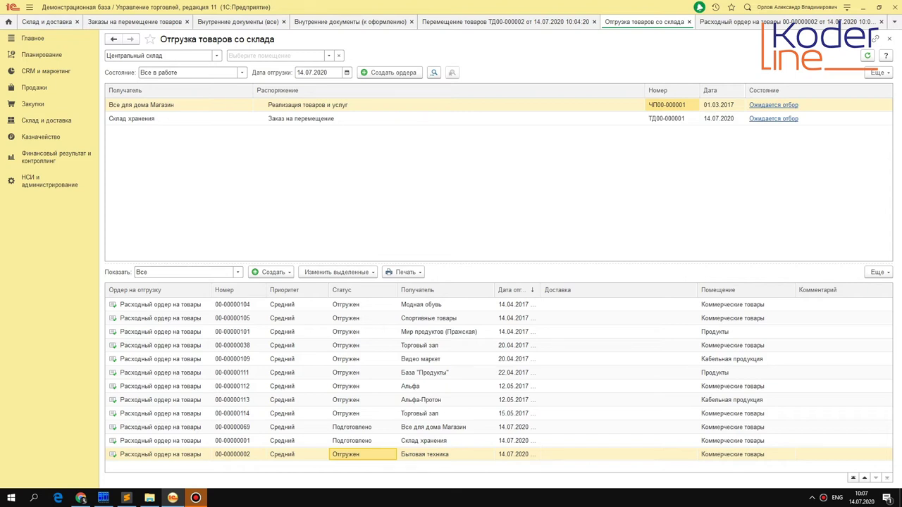
- Check the invoice and issue order marks of the newest transfer order in the list of internal documents to be processed
click(345, 21)
click(436, 160)
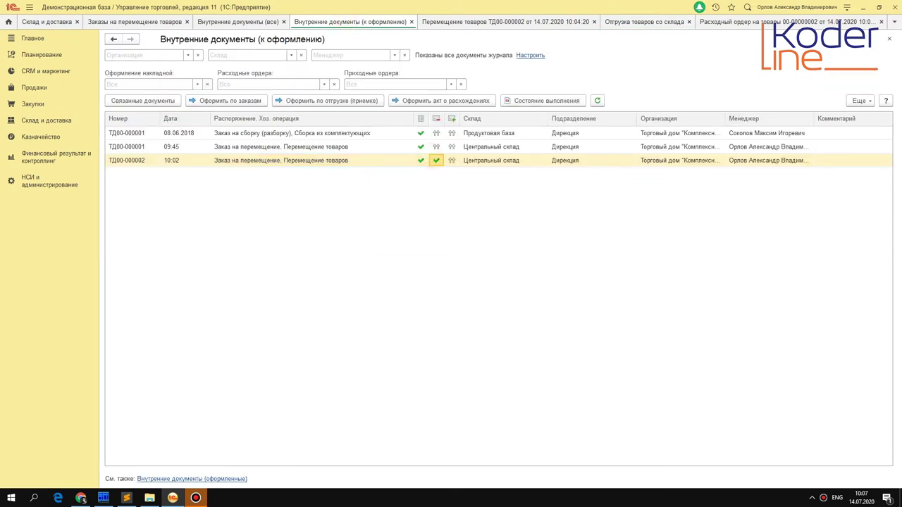
click(257, 23)
click(338, 23)
click(285, 161)
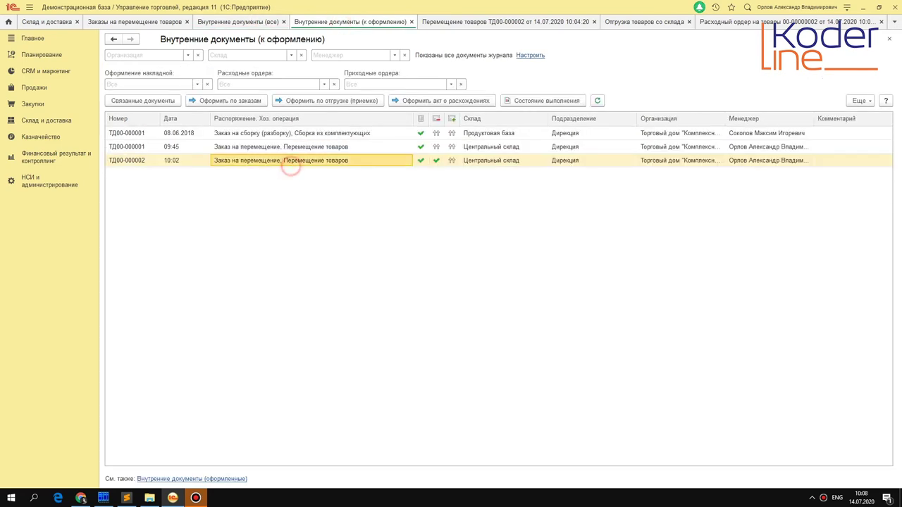
click(420, 160)
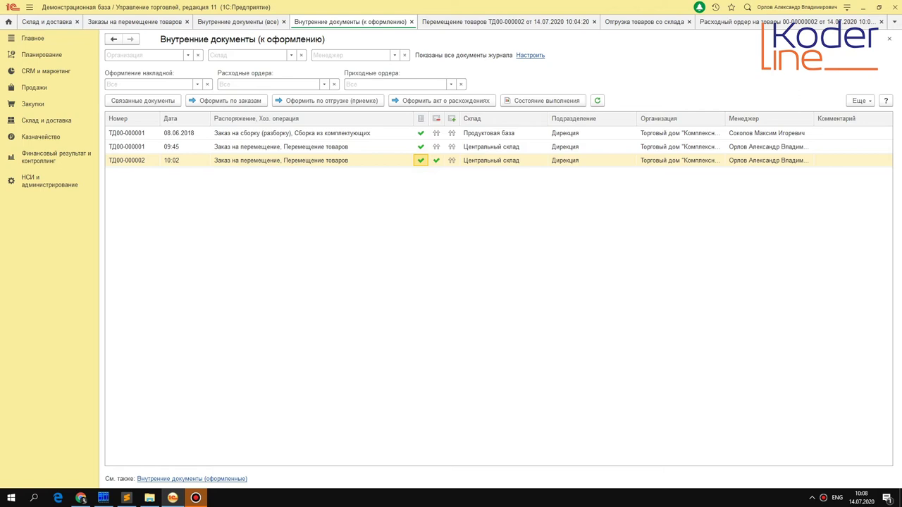
click(436, 160)
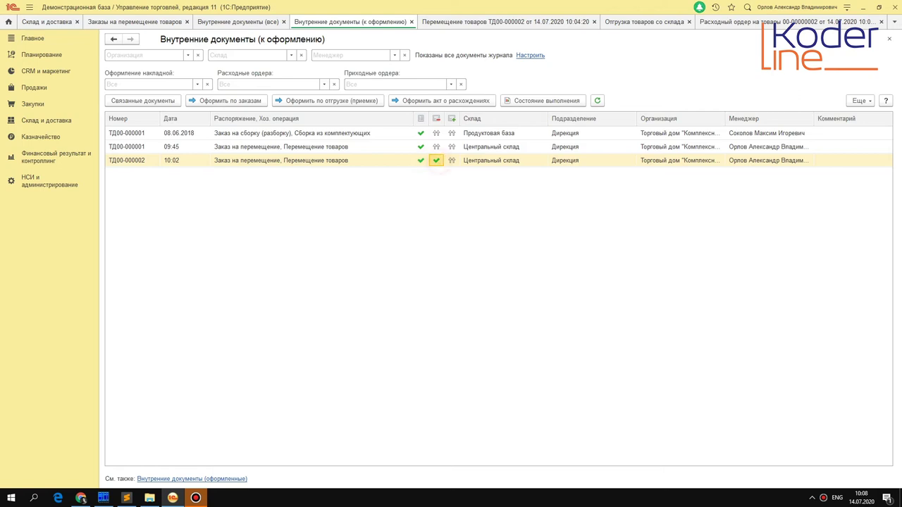
- Close the goods transfer document, the warehouse shipment list and the issue order
click(595, 22)
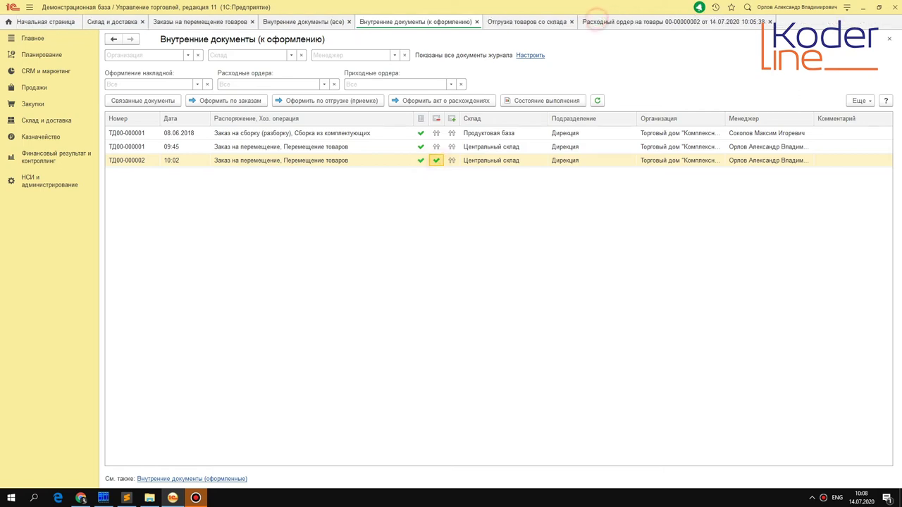
click(557, 22)
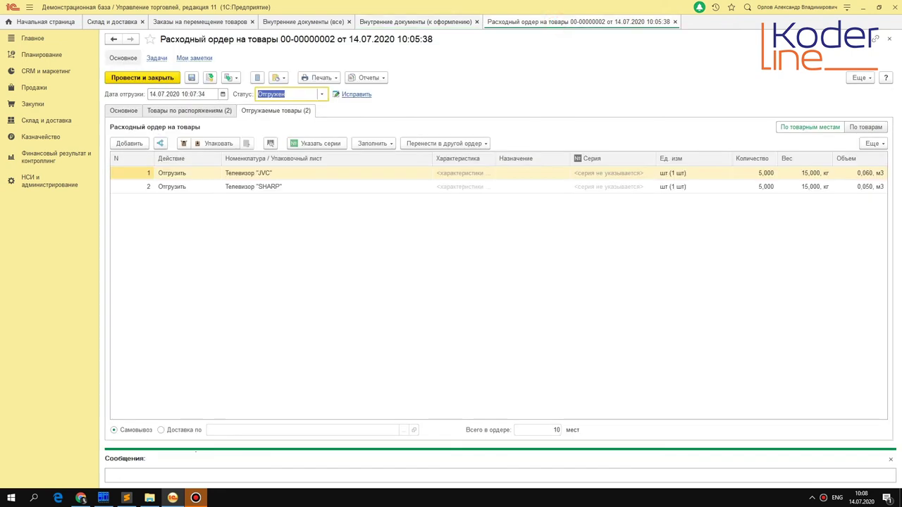
click(675, 22)
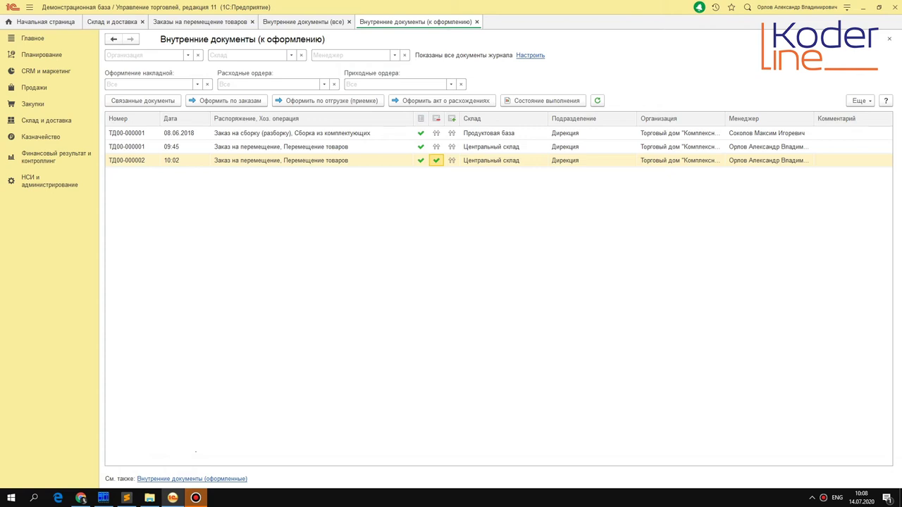
- View the newest transfer order's sending and receiving warehouses, close it and check its receipt order mark
double_click(465, 160)
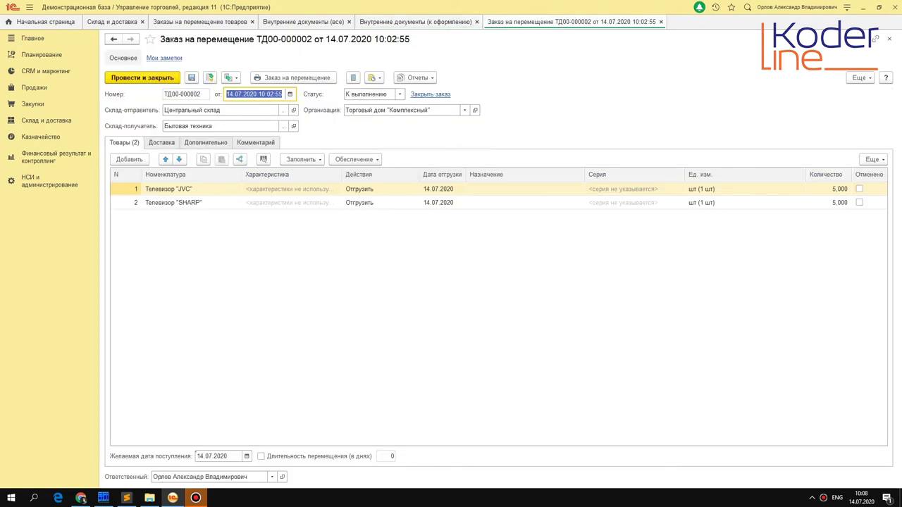
key(Escape)
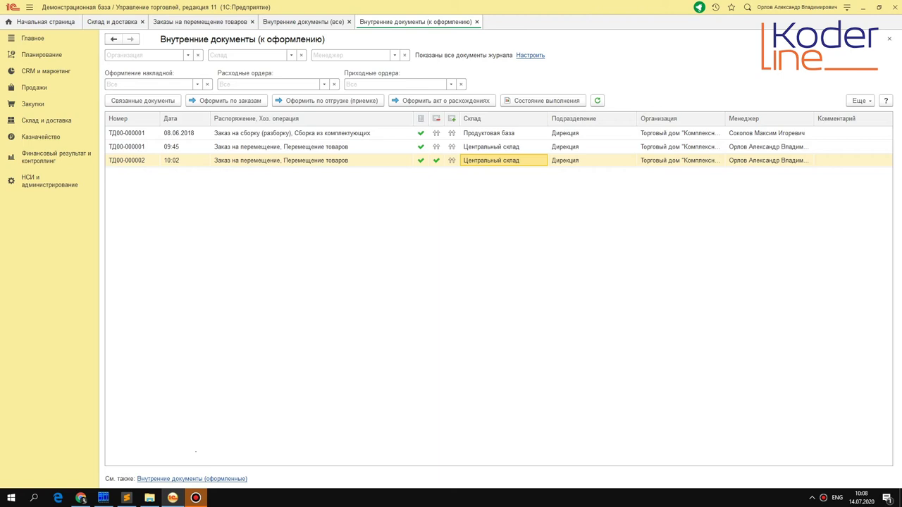
click(455, 160)
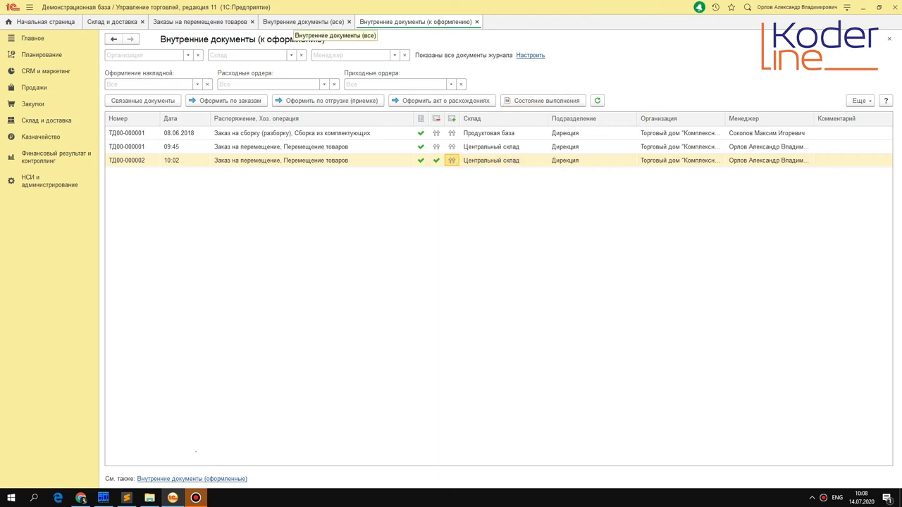
- Open the goods receipt workplace of the order warehouse and choose Бытовая техника from the Ясенево group as the warehouse
click(114, 22)
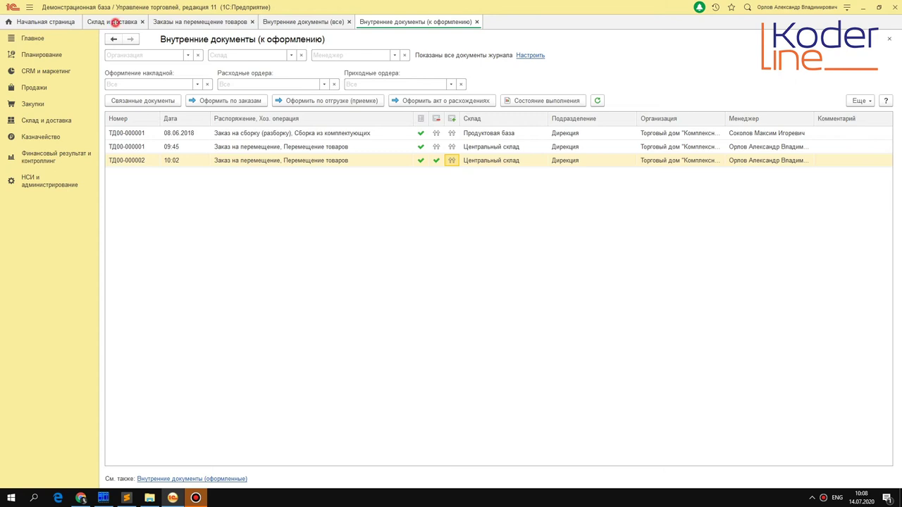
click(46, 121)
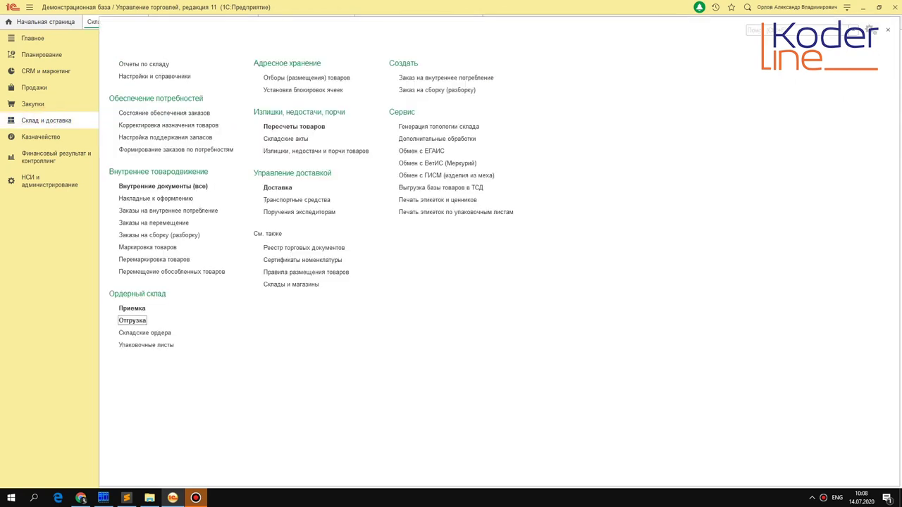
click(132, 308)
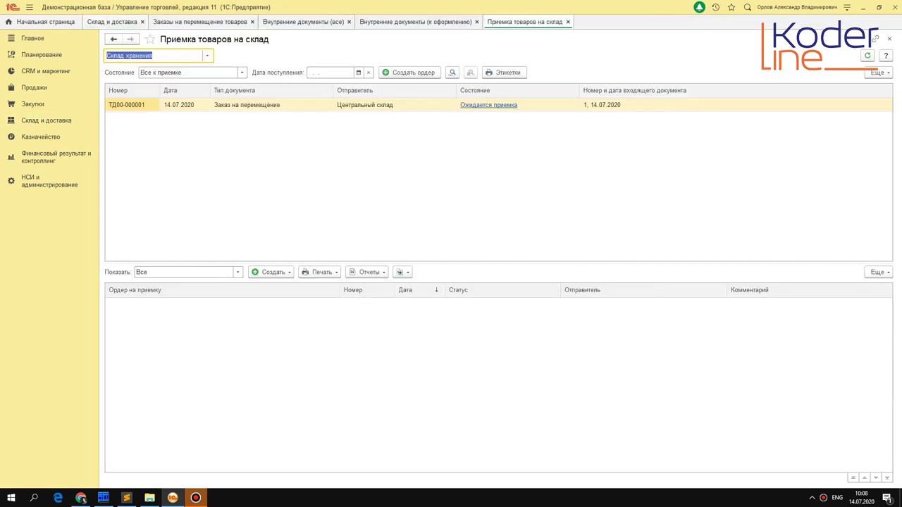
click(207, 55)
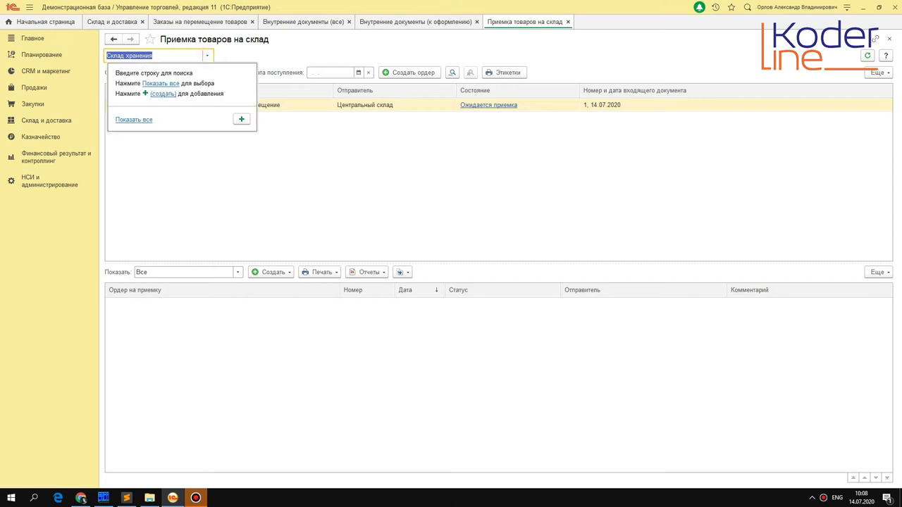
click(141, 122)
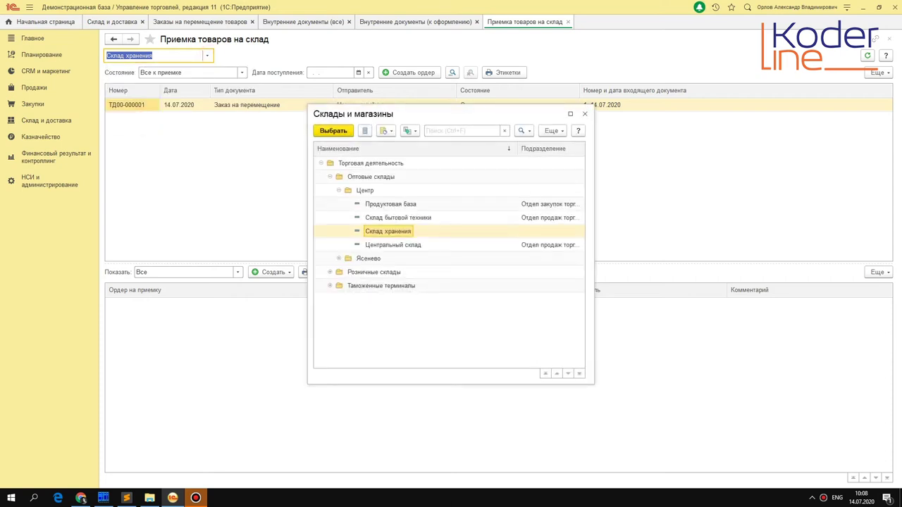
click(338, 258)
double_click(389, 272)
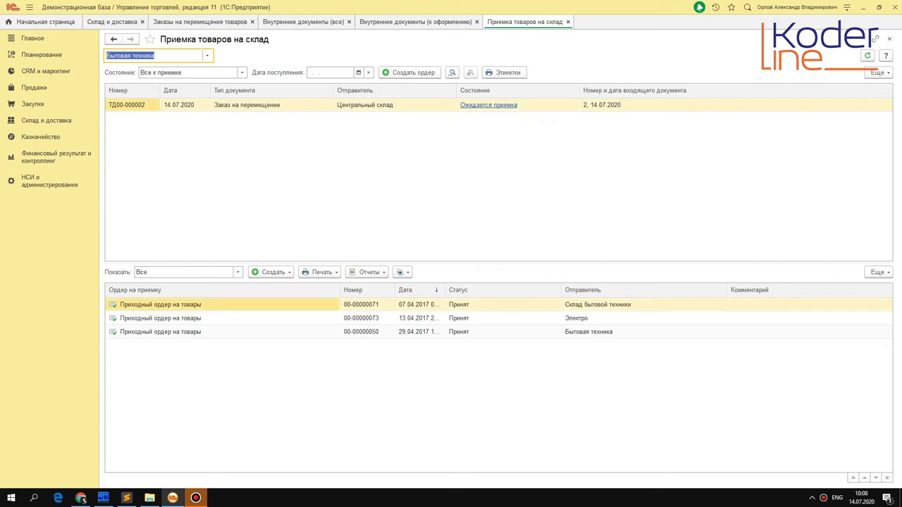
- Create a receipt order from the awaiting transfer order, review its goods and set its status to Принят
click(136, 108)
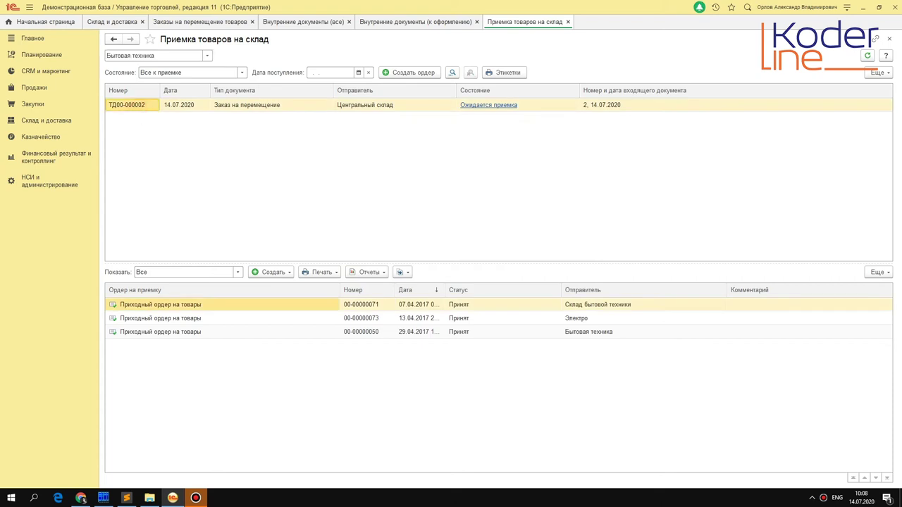
click(262, 106)
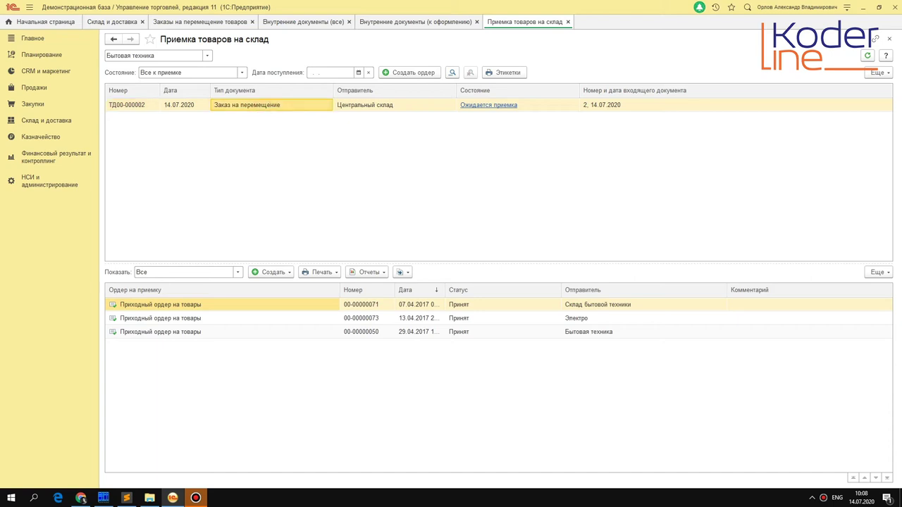
click(427, 73)
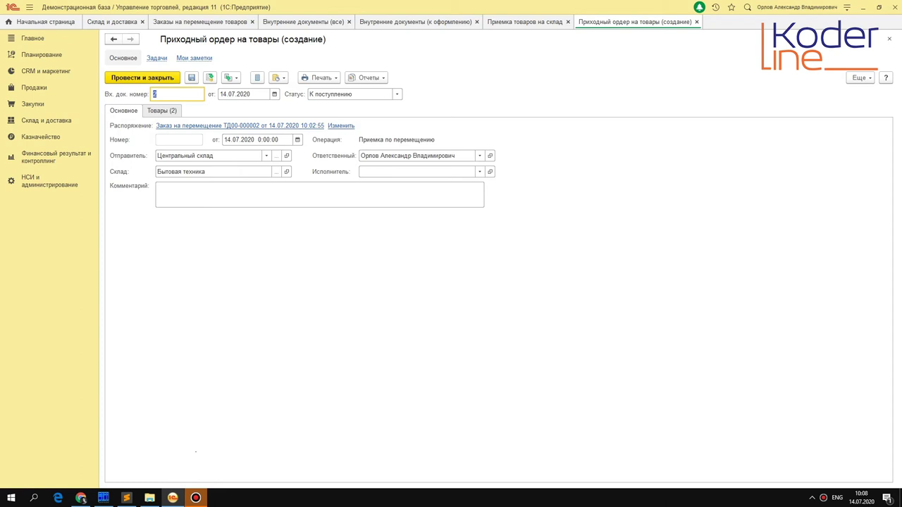
click(162, 111)
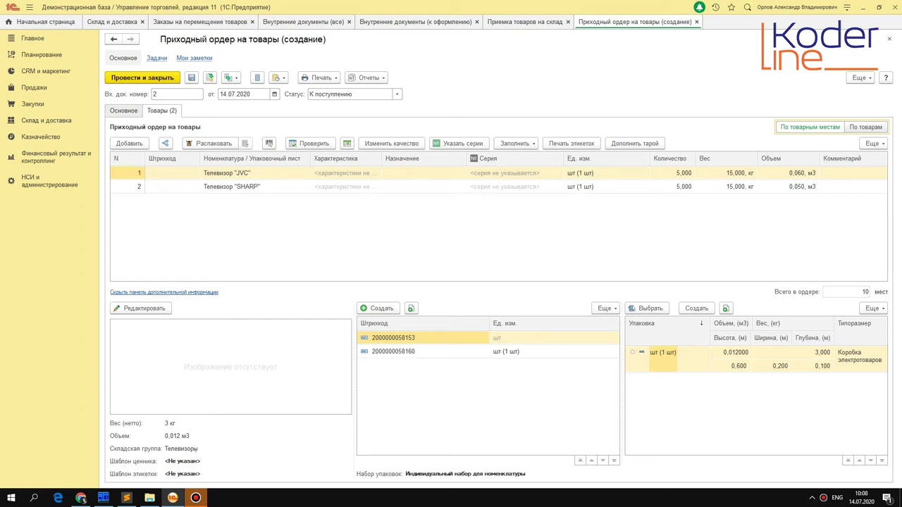
click(397, 94)
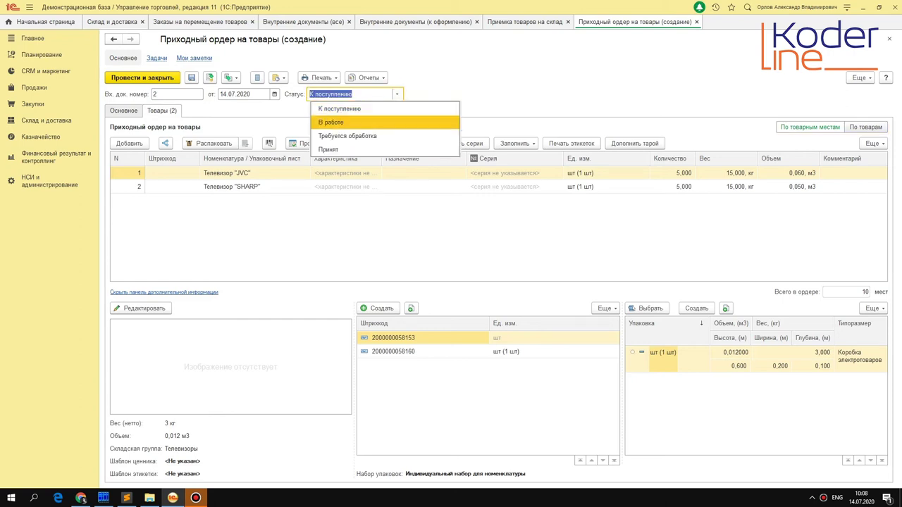
click(329, 149)
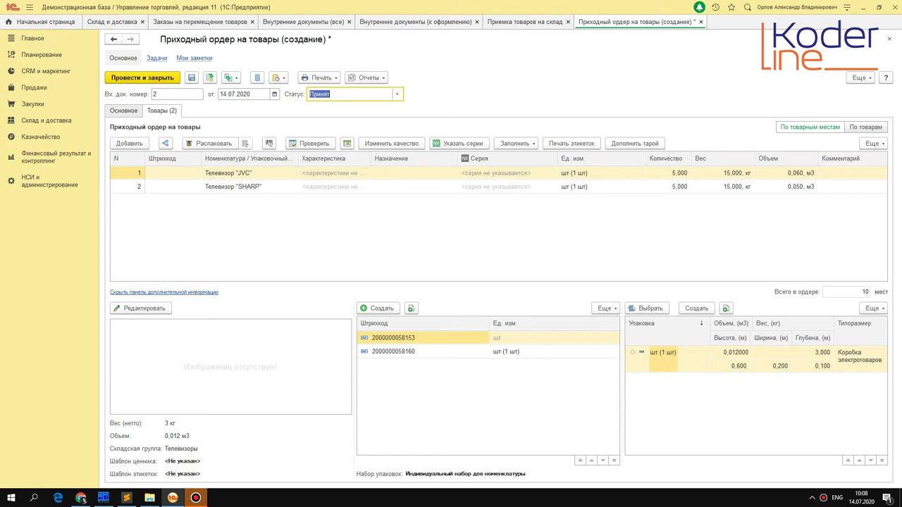
- Check the main details of the new receipt order and post it
click(135, 111)
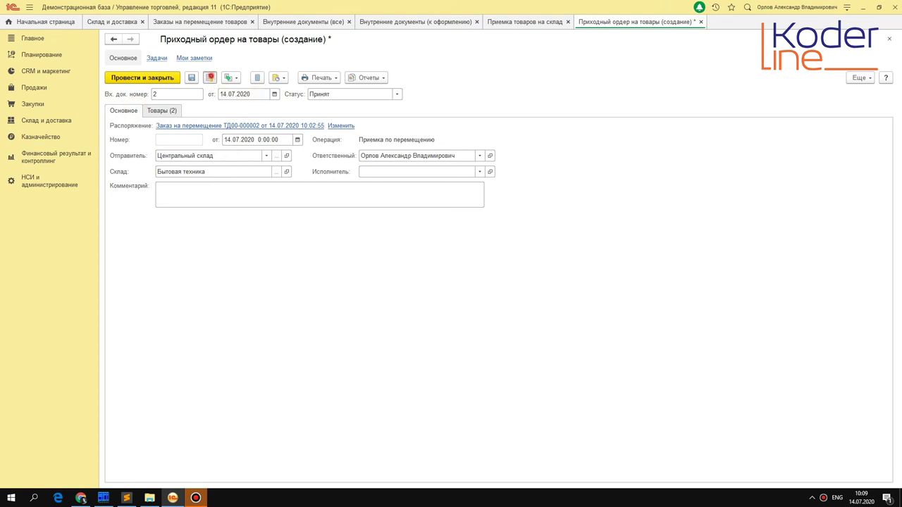
key(ctrl+s)
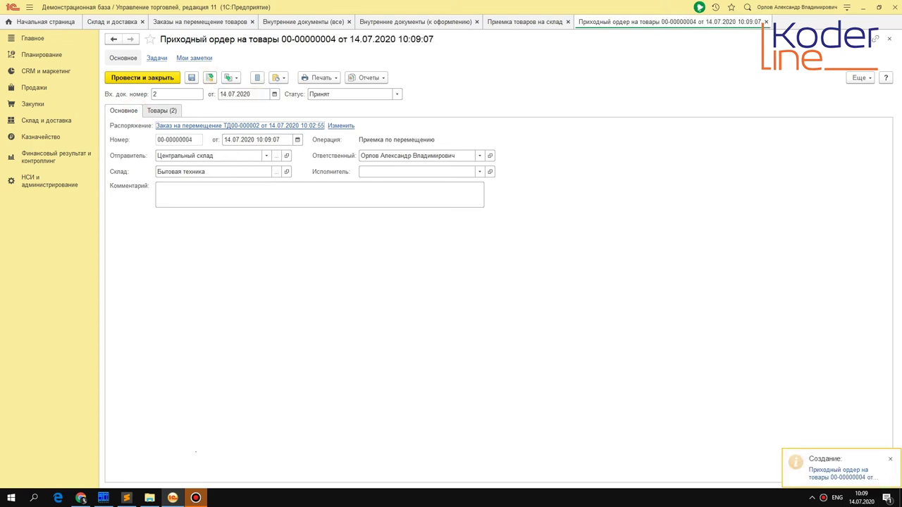
- View the internal documents awaiting processing, their operation filter choices, and the list of all internal documents
click(393, 21)
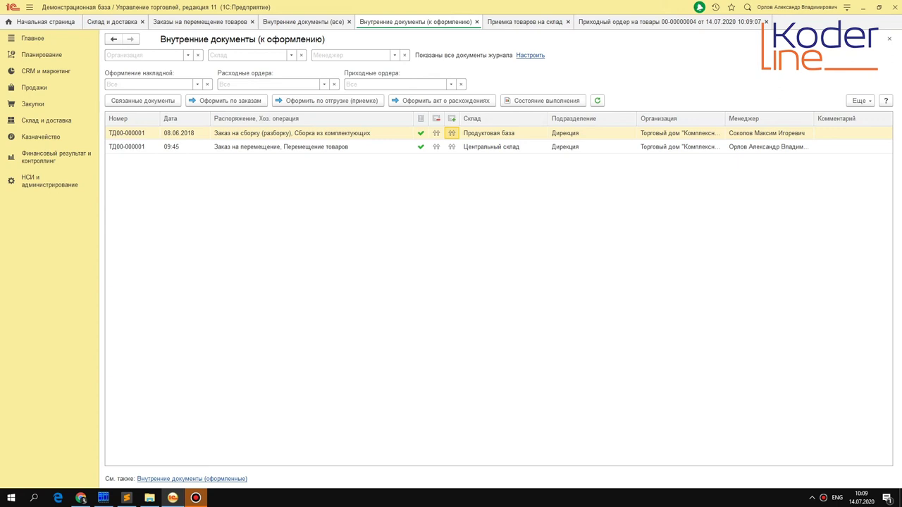
click(530, 55)
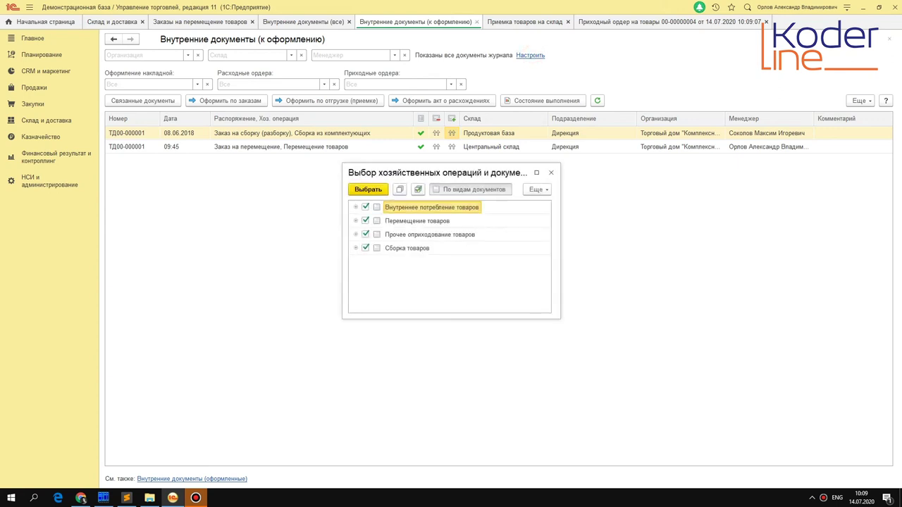
click(552, 173)
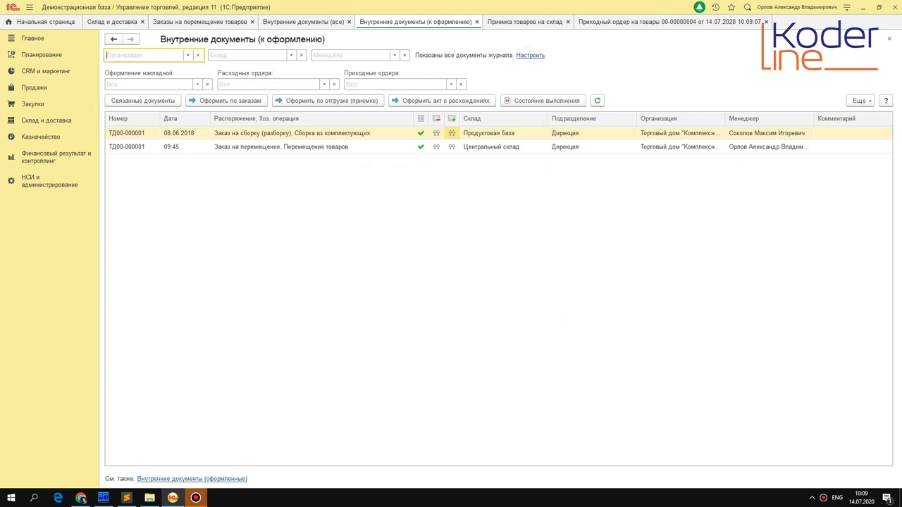
click(300, 18)
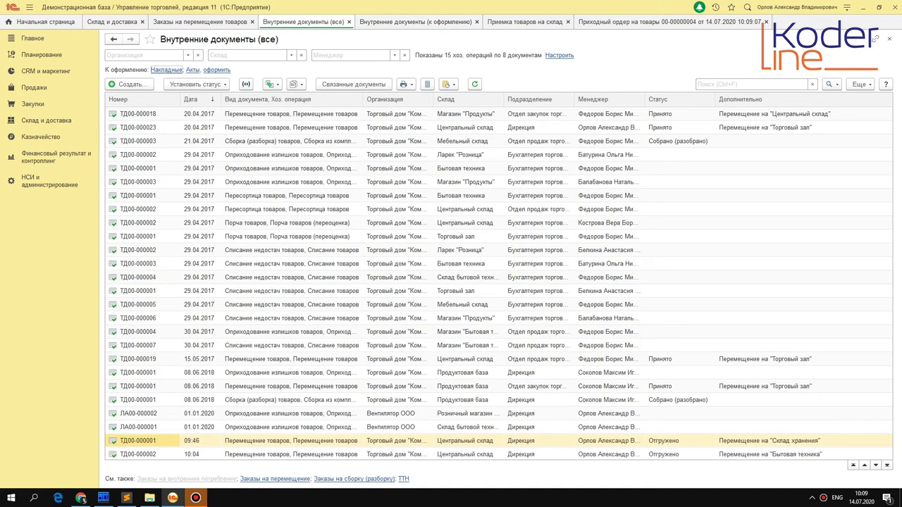
- Open the Ведомость по товарам на складах report from the warehouse reports
click(113, 21)
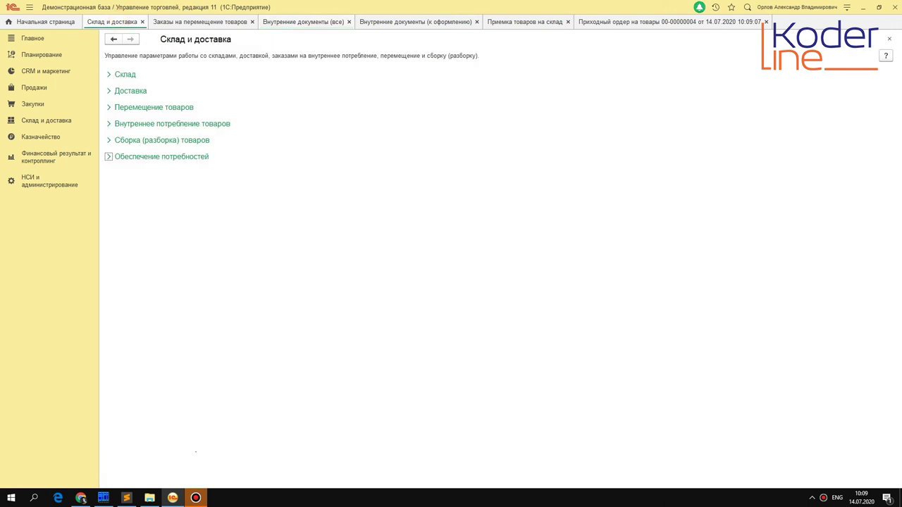
click(50, 183)
click(47, 120)
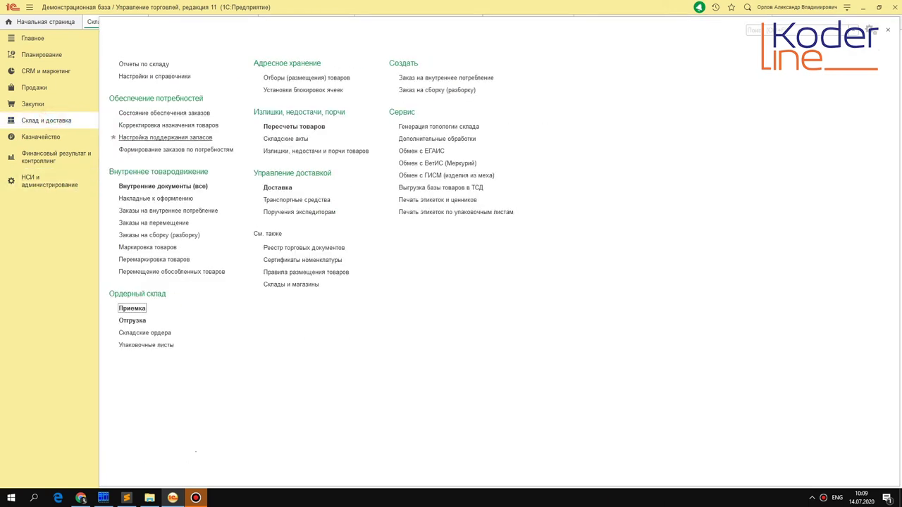
click(144, 64)
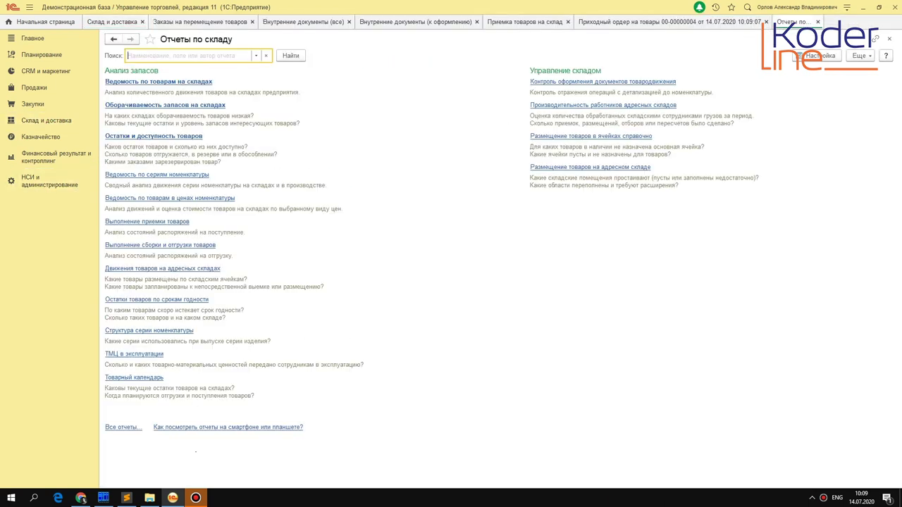
click(177, 82)
- Set the report's warehouse to Бытовая техника from the Ясенево group and generate the report
click(210, 70)
key(F4)
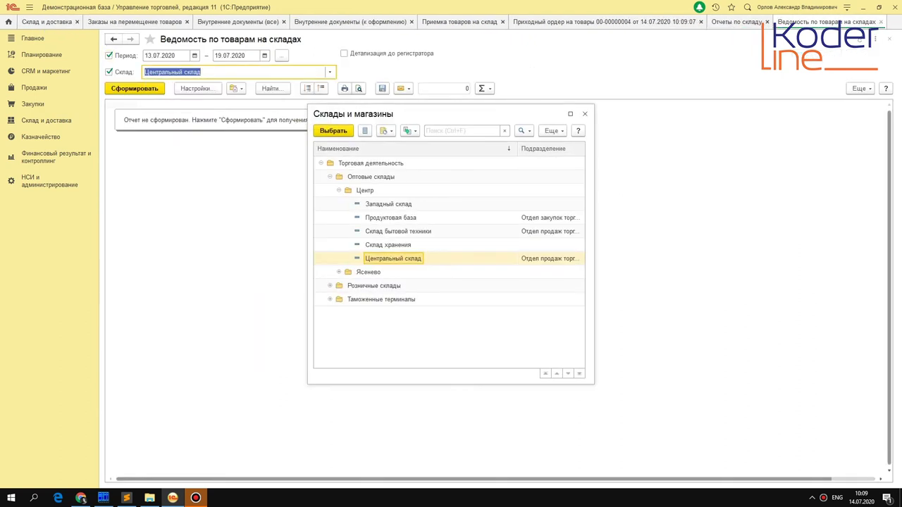
click(340, 272)
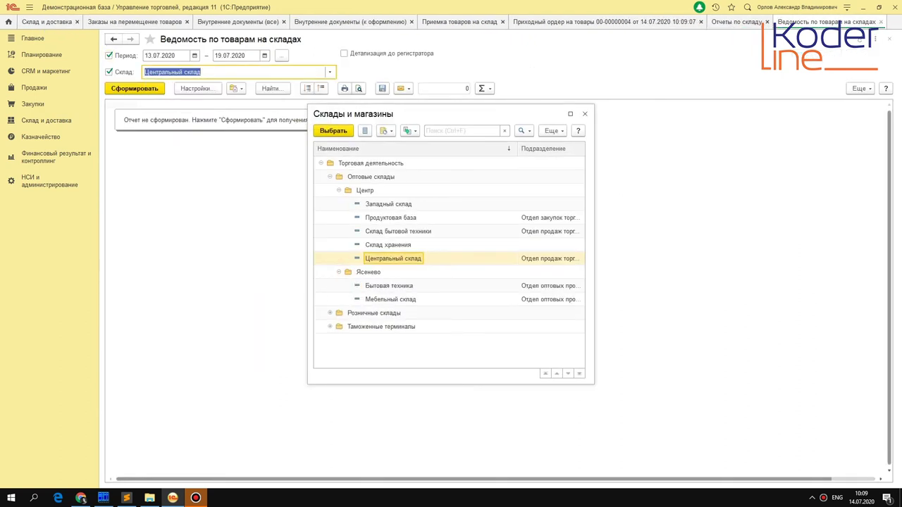
double_click(395, 285)
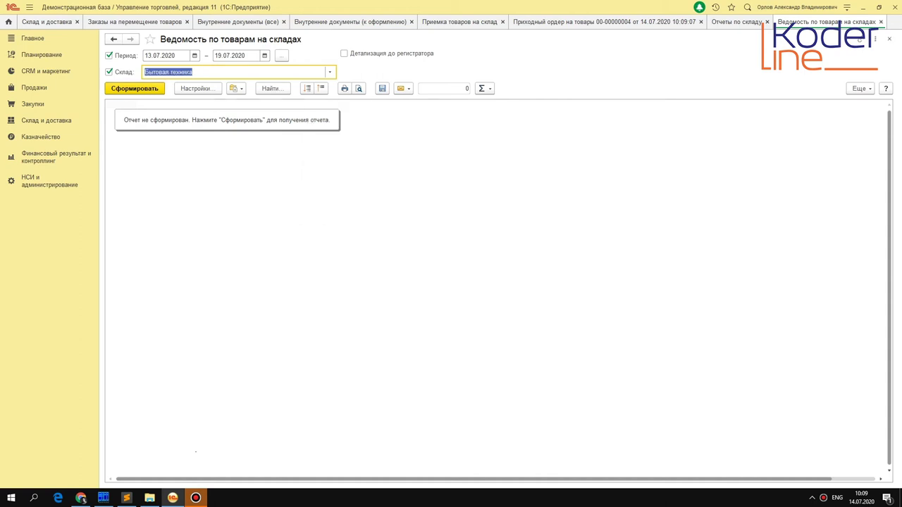
key(ctrl+Return)
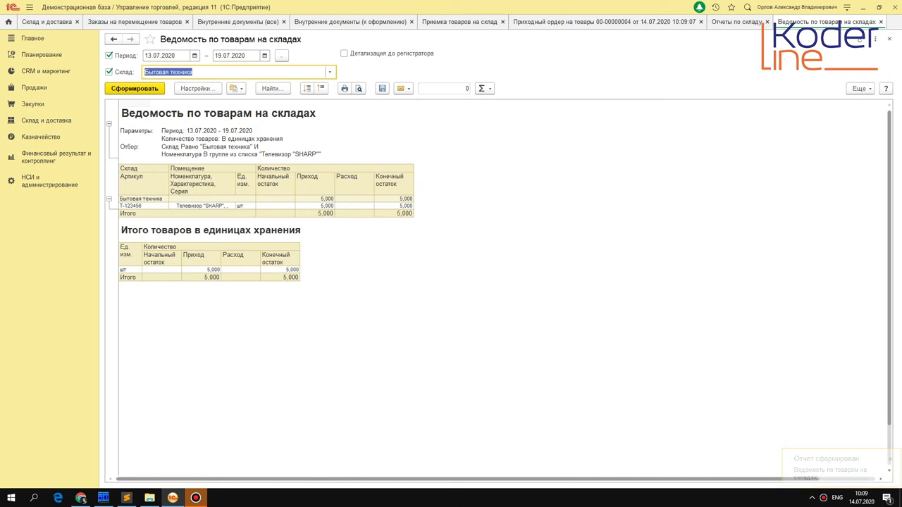
- Review the posted receipt order's goods and status, reopening the order from the goods receipt workplace
click(753, 21)
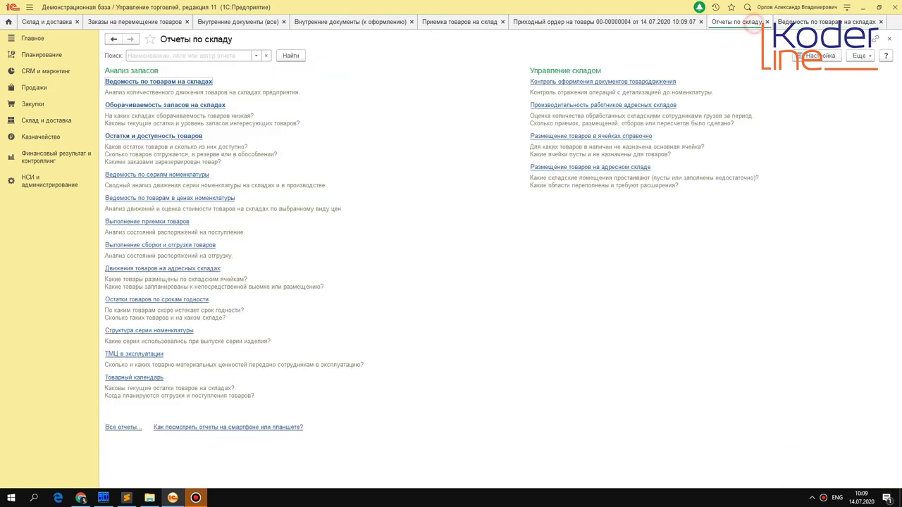
click(629, 22)
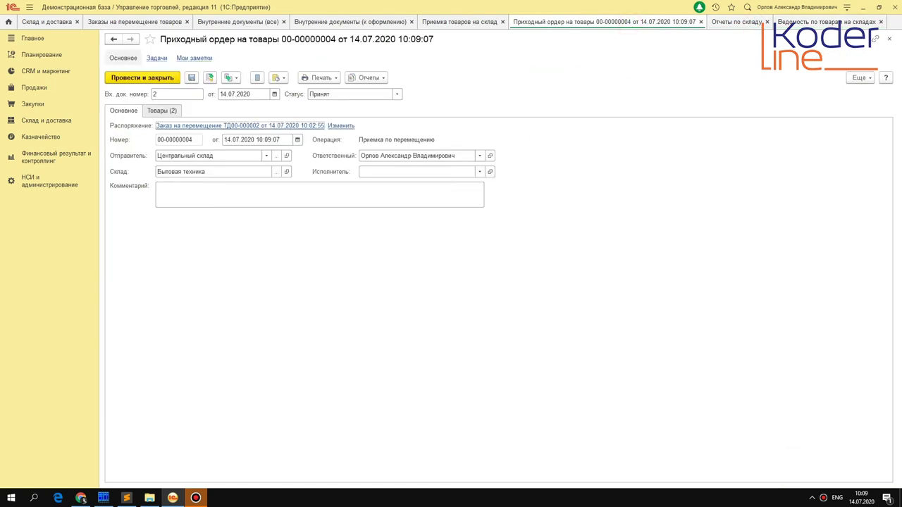
click(168, 113)
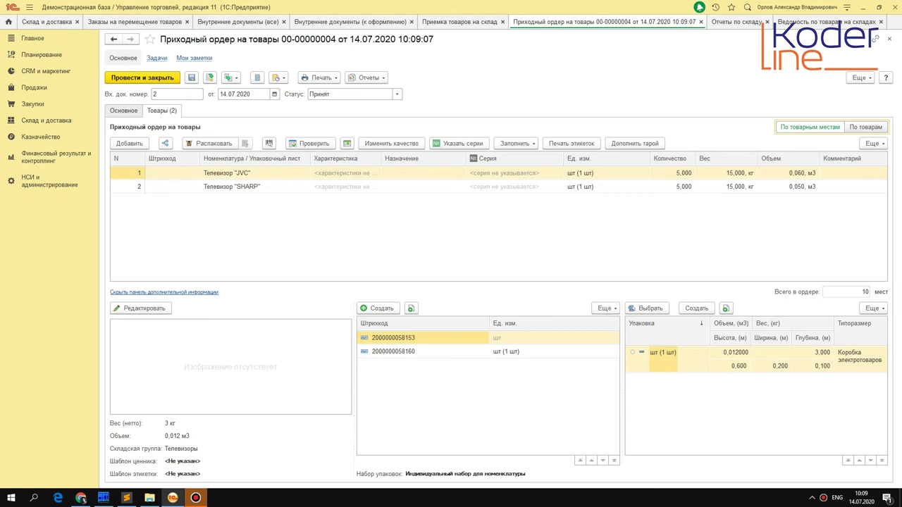
click(457, 22)
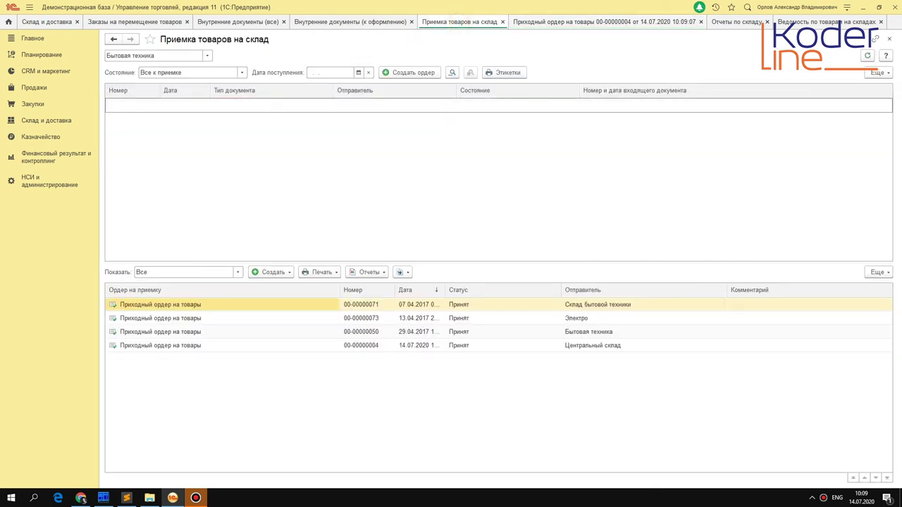
double_click(160, 345)
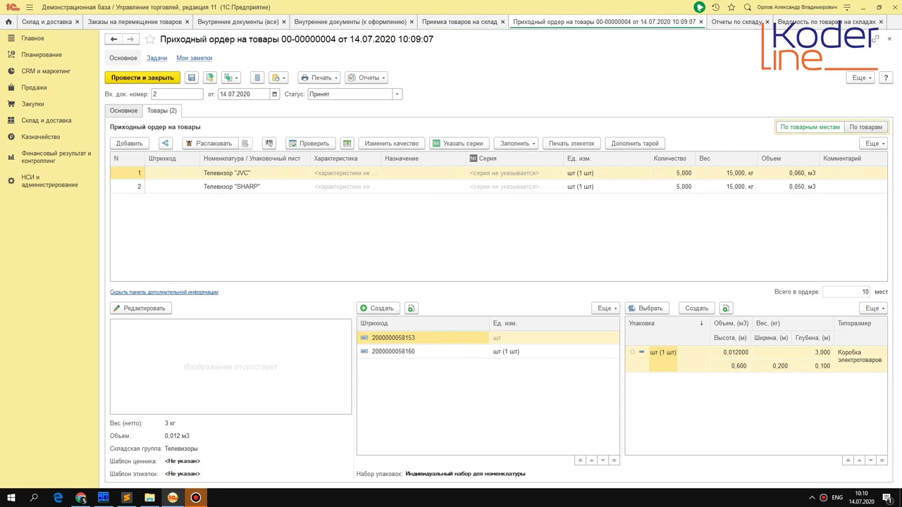
click(397, 94)
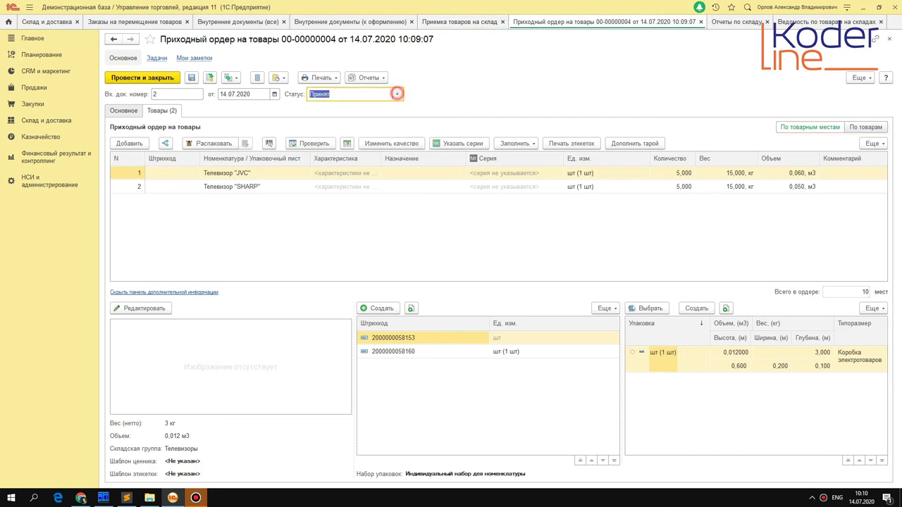
- Open the goods transfer to Бытовая техника from the list of all internal documents and review its goods
click(336, 21)
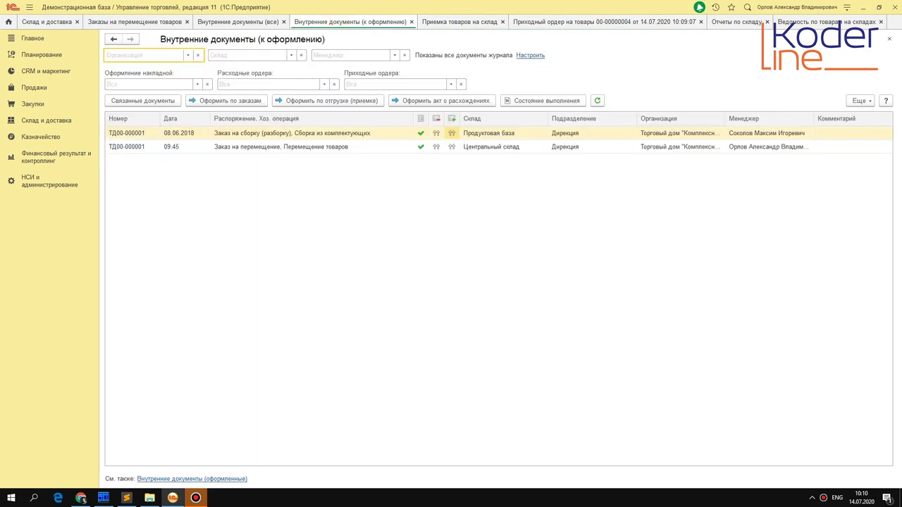
click(226, 21)
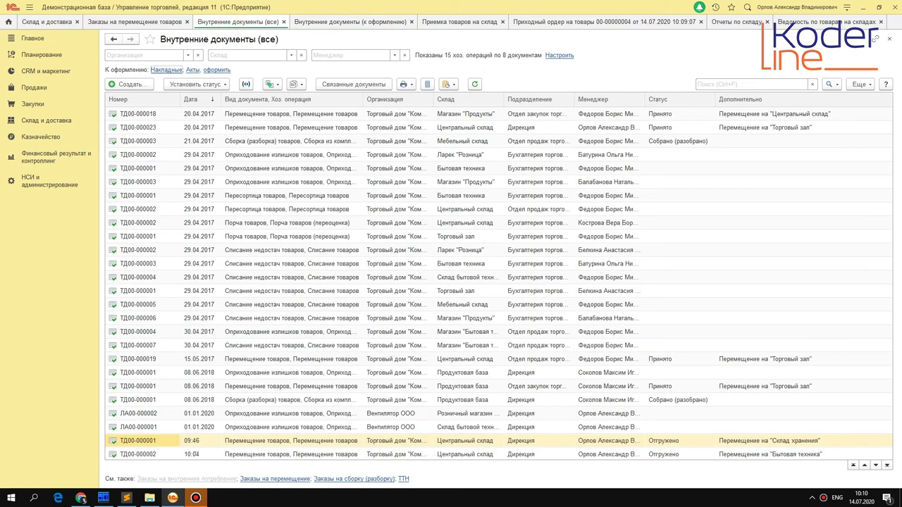
click(291, 451)
double_click(310, 442)
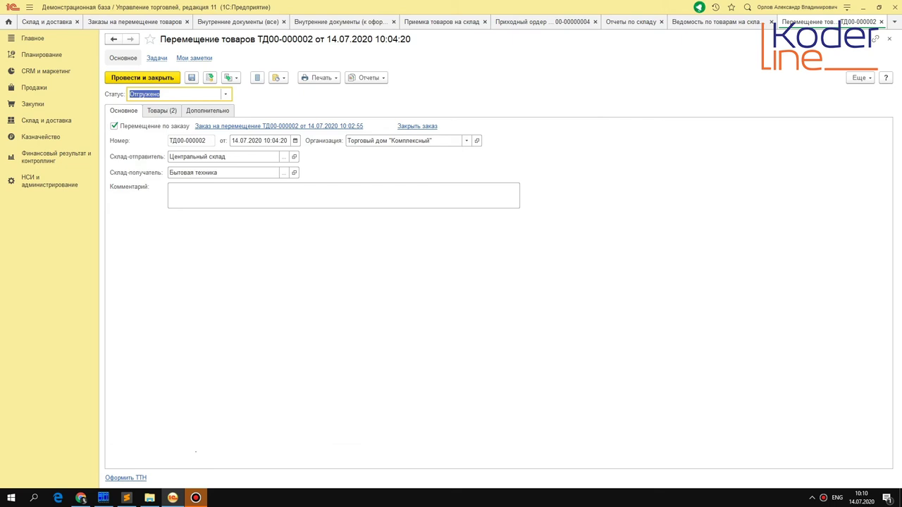
click(157, 109)
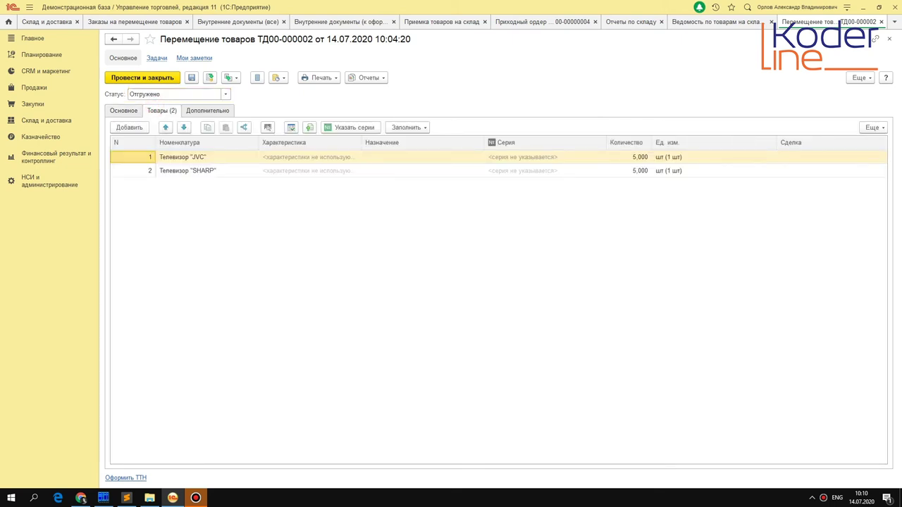
click(123, 110)
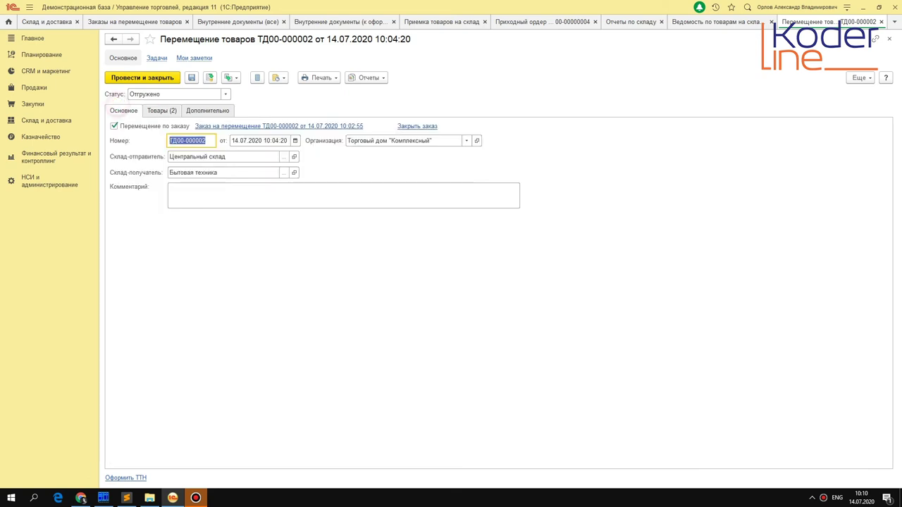
- Set the goods transfer's status to Принято, post the document and close it
click(225, 93)
click(180, 121)
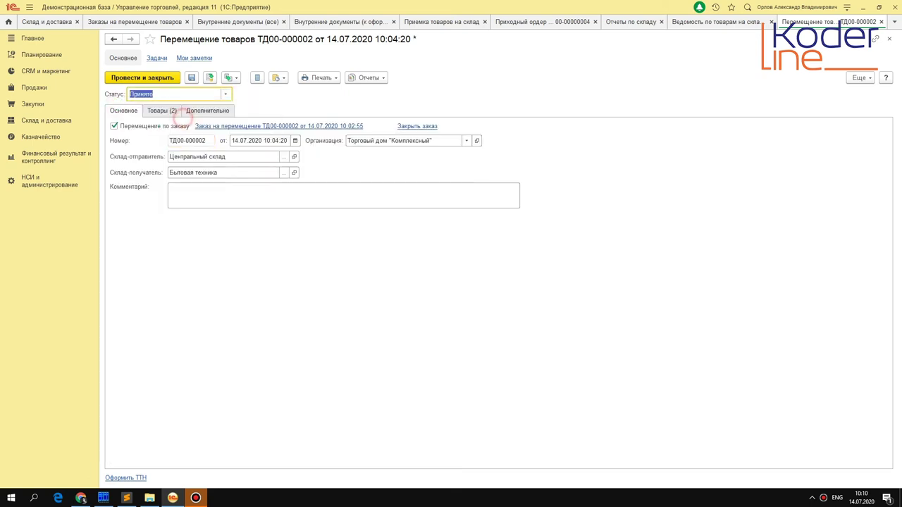
click(210, 78)
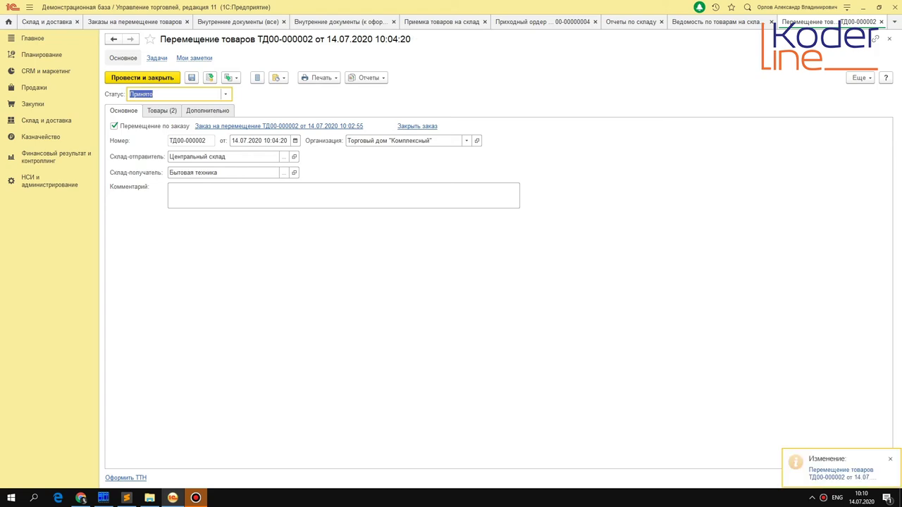
key(Escape)
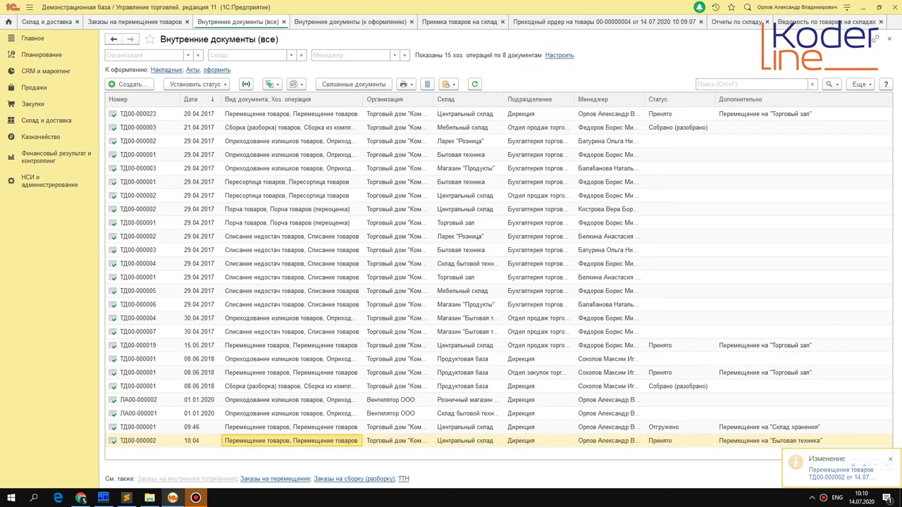
- Check the statuses of the two latest goods transfers and view the internal documents awaiting invoices
click(675, 441)
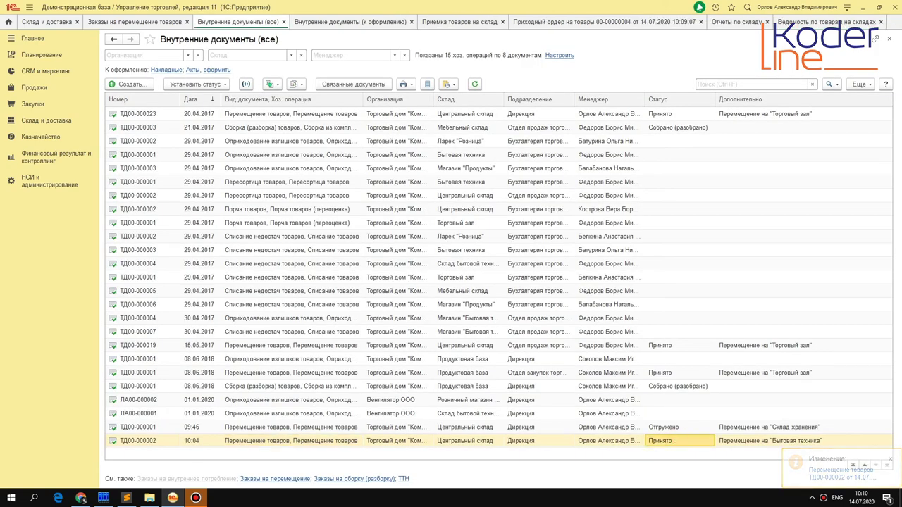
click(330, 430)
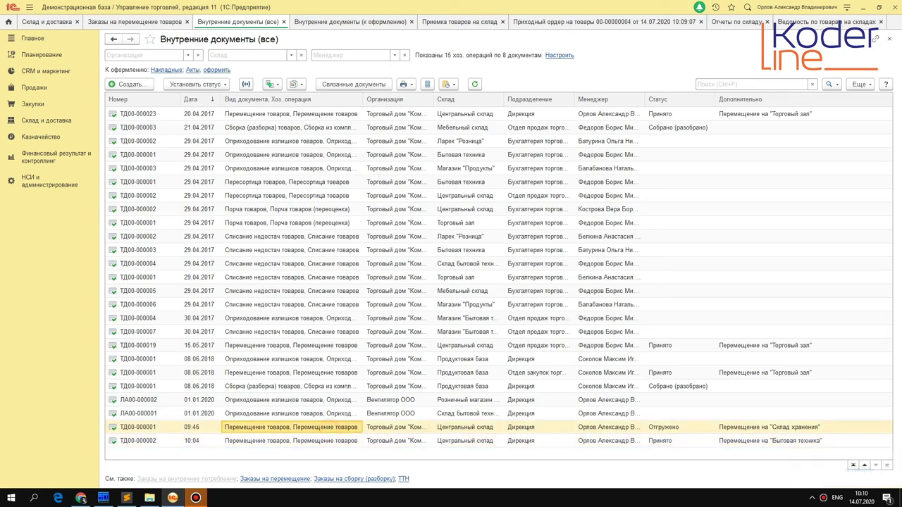
click(174, 69)
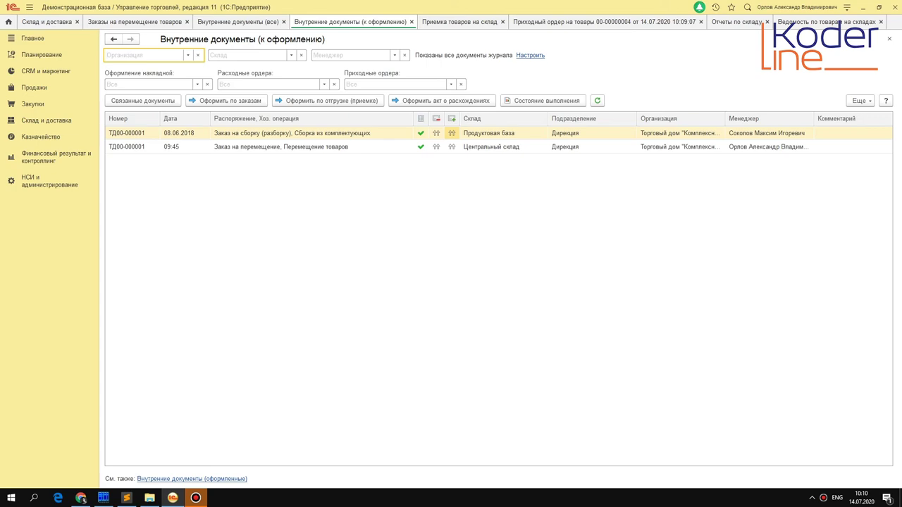
click(252, 22)
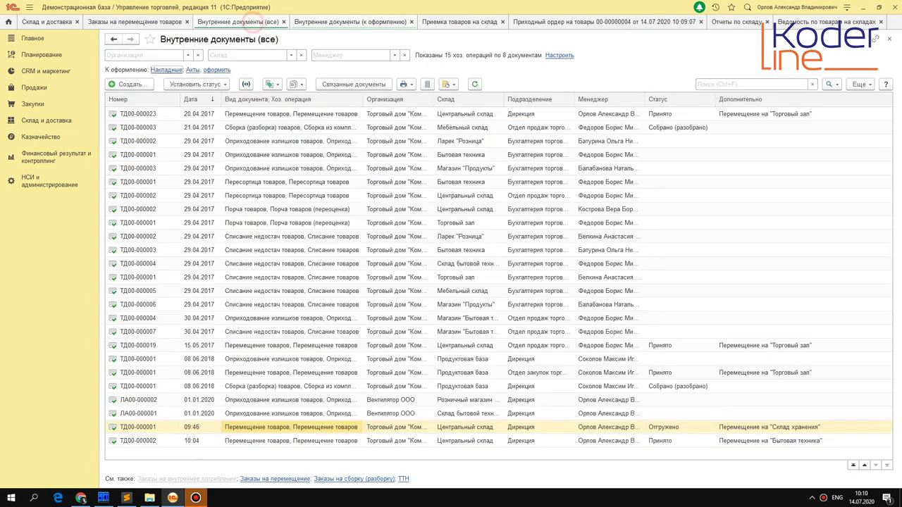
- Open the related documents of the goods transfer to Бытовая техника and select its transfer order
click(291, 441)
double_click(291, 440)
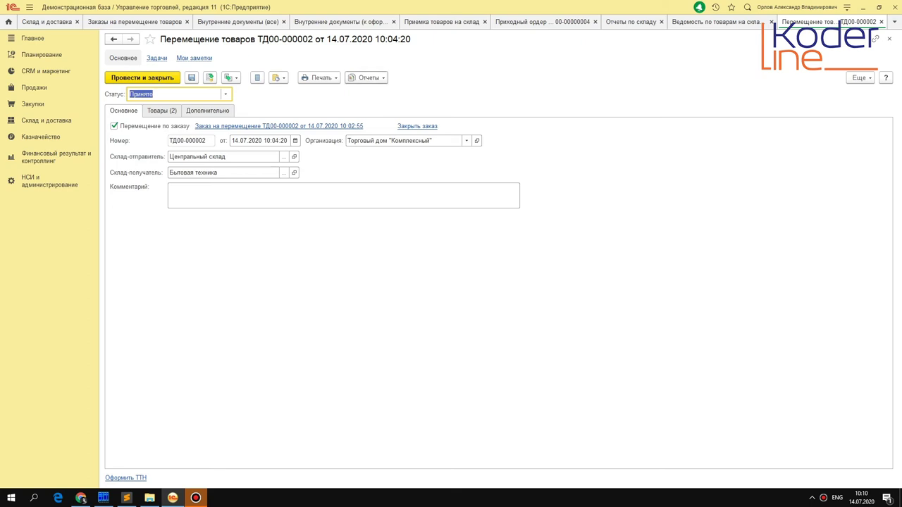
click(368, 77)
click(392, 124)
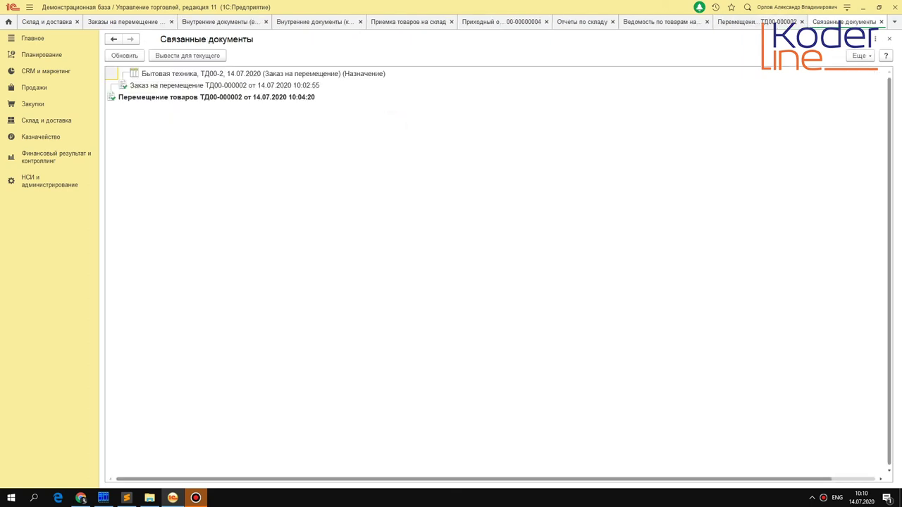
click(226, 85)
click(230, 97)
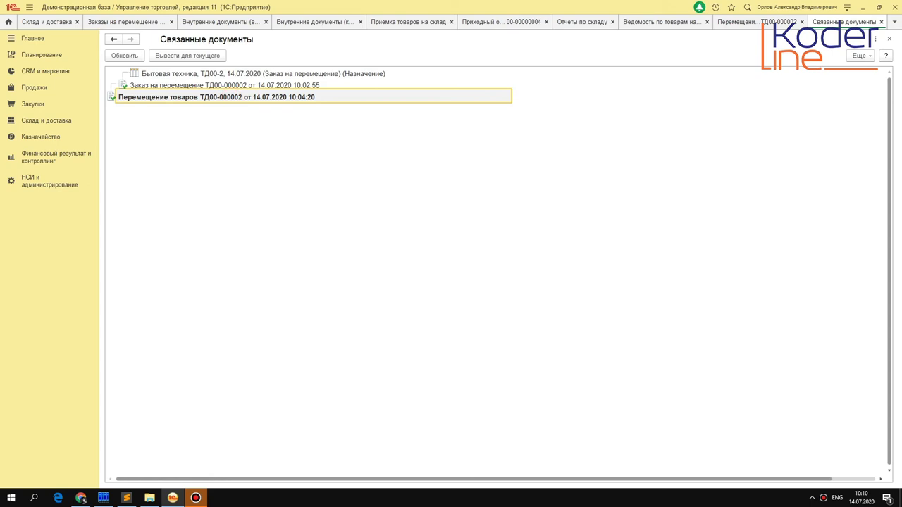
click(259, 85)
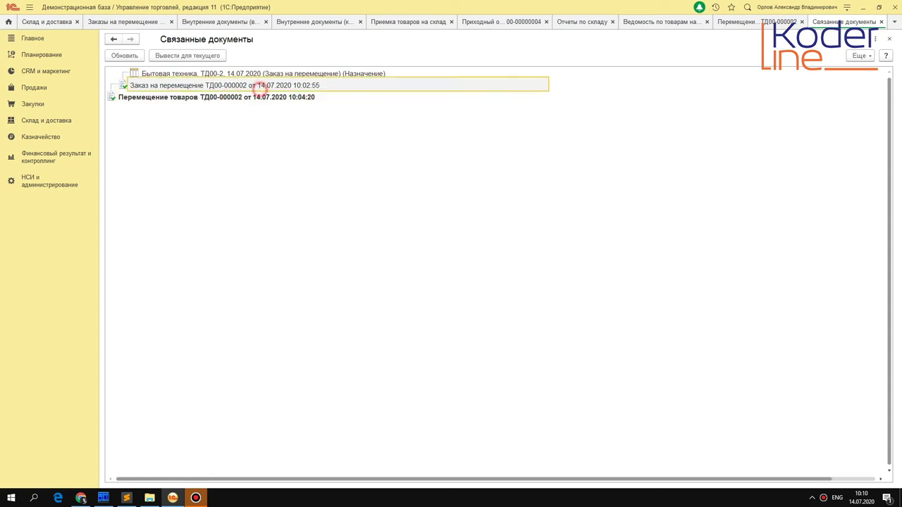
- Open the transfer order from the related documents and display the order's own related documents
double_click(260, 86)
click(416, 77)
click(440, 107)
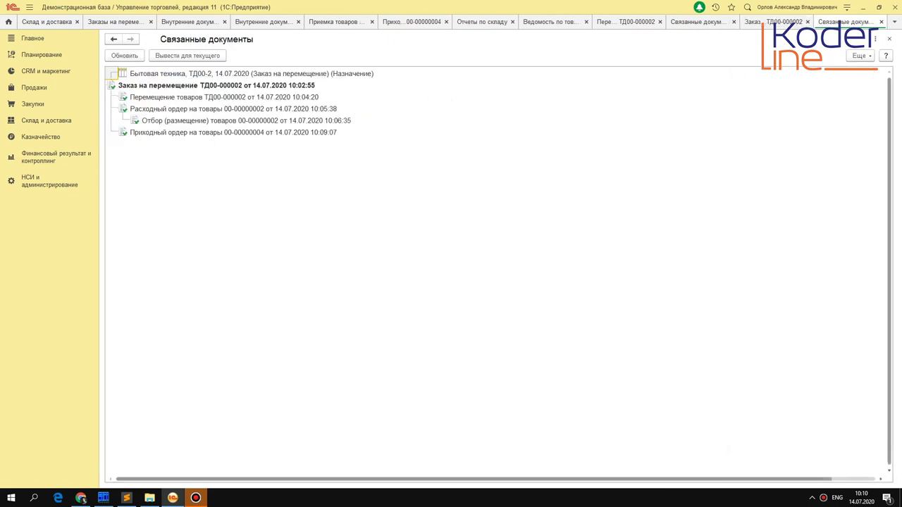
- Go through the order's related goods transfer, outgoing goods order, picking document and incoming goods order in the document structure
click(151, 86)
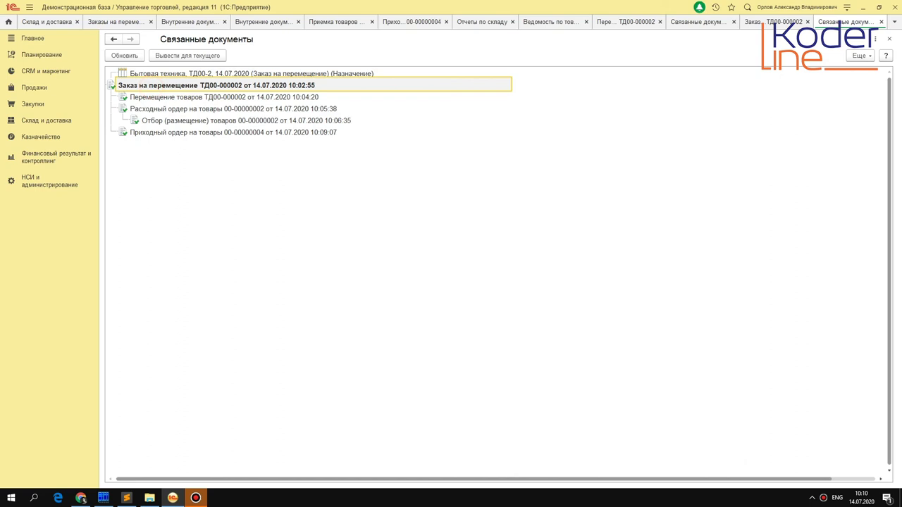
click(156, 97)
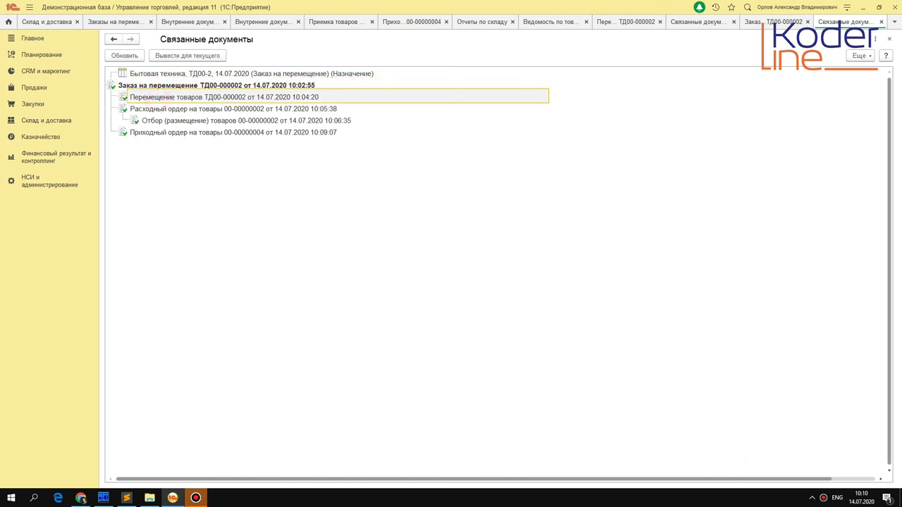
click(162, 121)
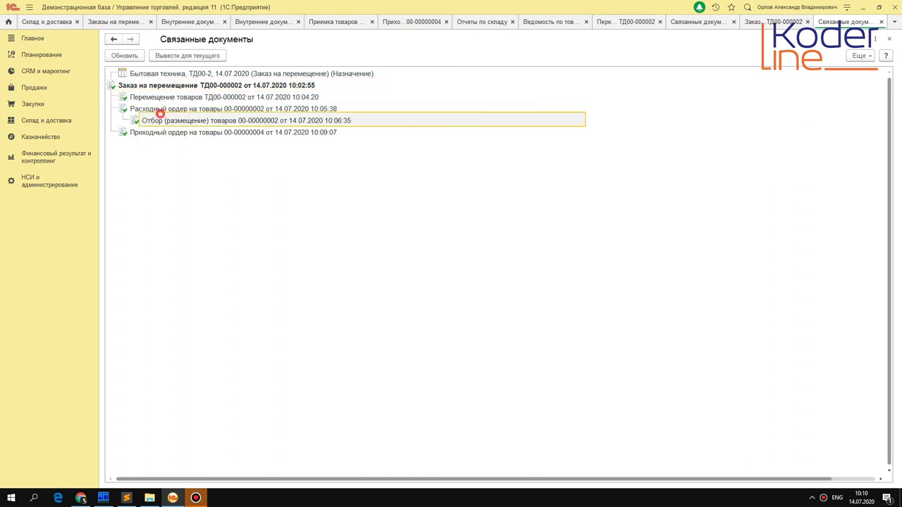
click(178, 110)
click(180, 121)
click(153, 134)
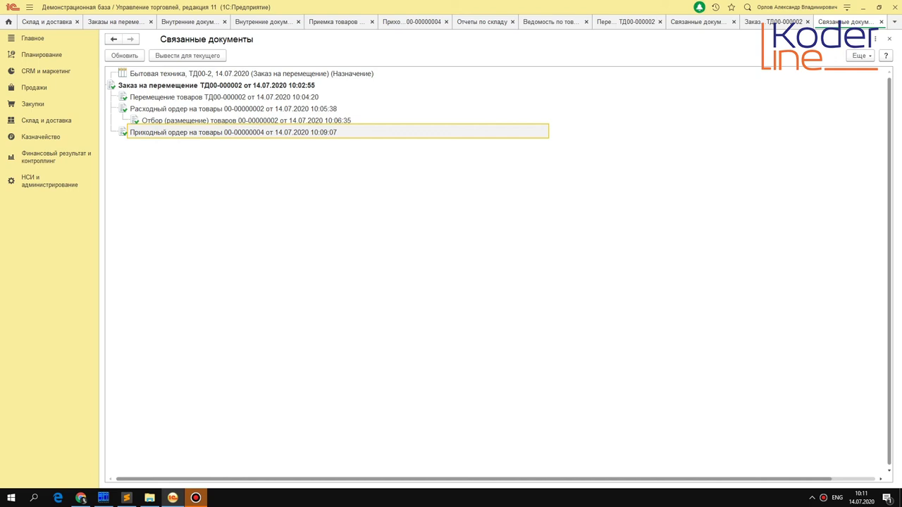
- Open the related goods transfer, preview its printed form, and close both to return to the related documents
double_click(197, 98)
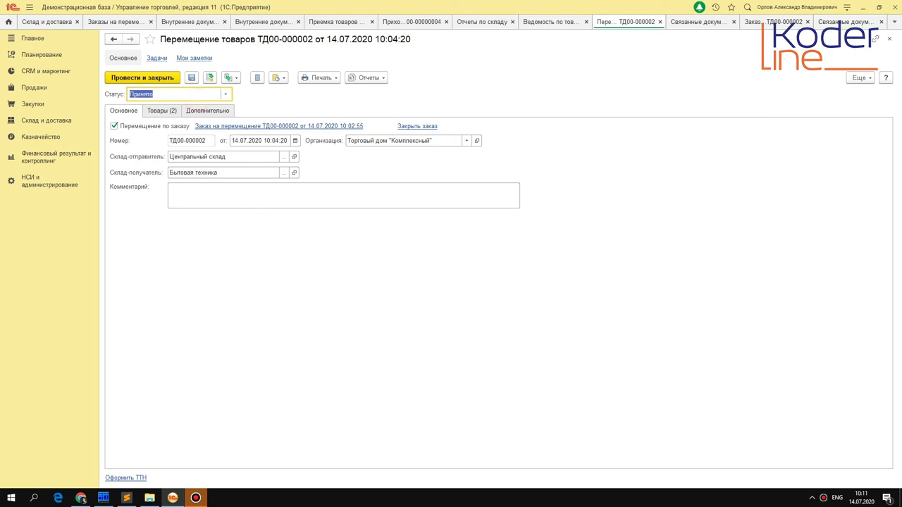
click(321, 77)
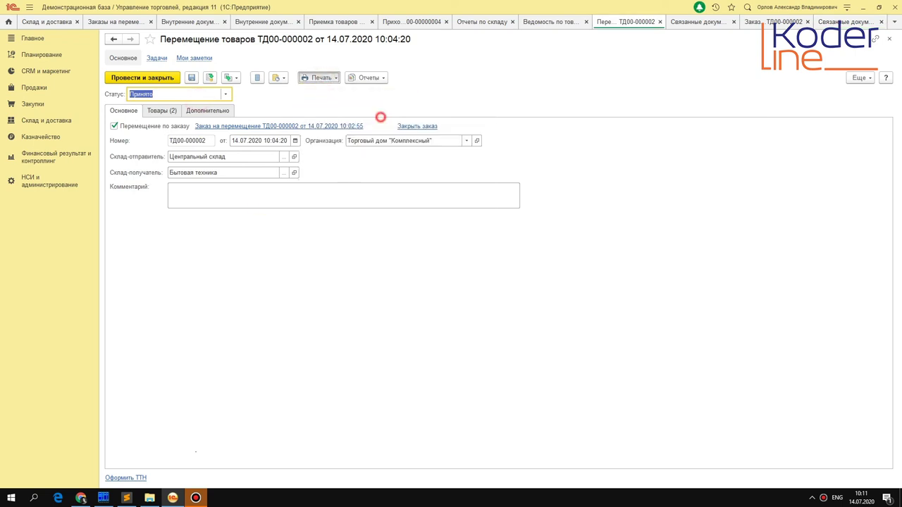
click(381, 115)
key(Escape)
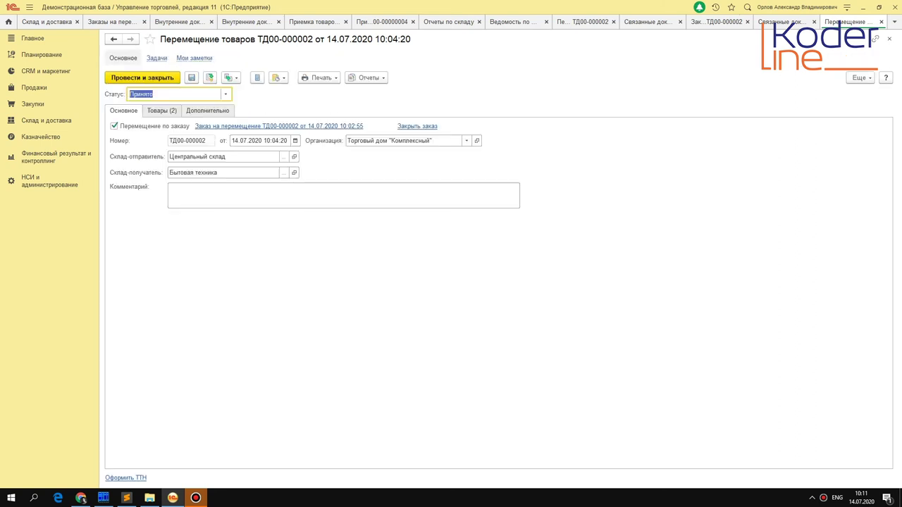
key(Escape)
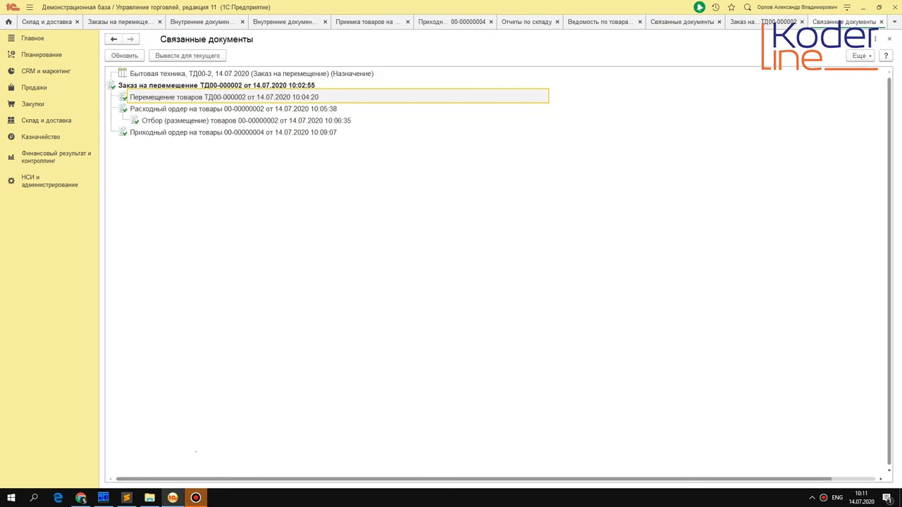
- Open the related Отбор (размещение) товаров document, view its available print forms and close it
click(235, 120)
double_click(236, 120)
click(321, 78)
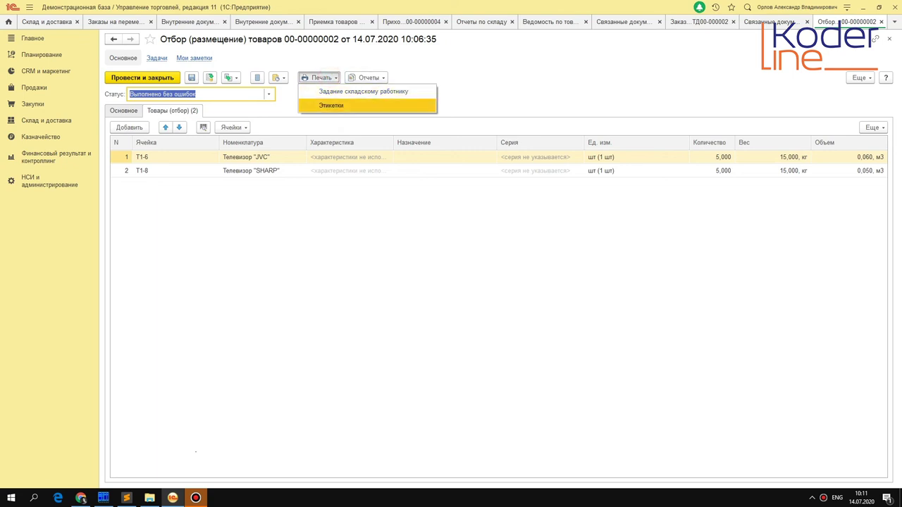
key(Escape)
key(Escape)
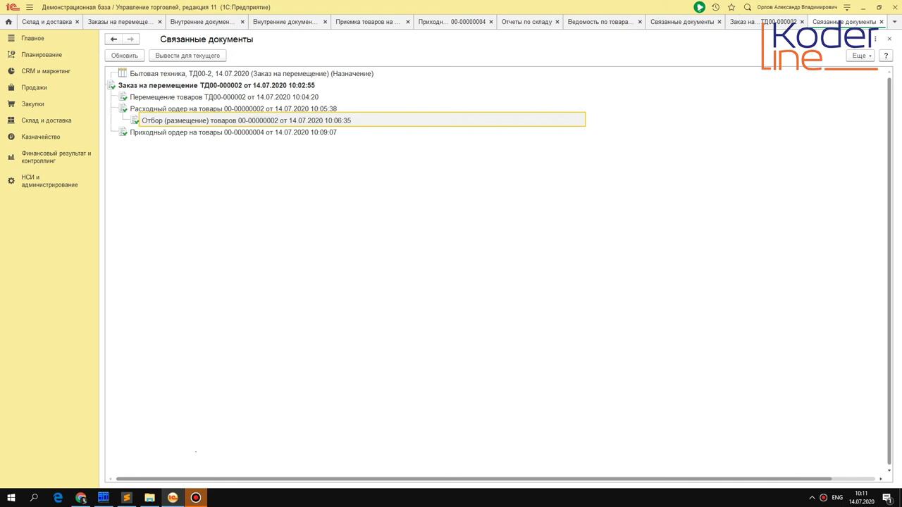
- Open the related Расходный ордер на товары, preview its printed form, and close both
double_click(186, 109)
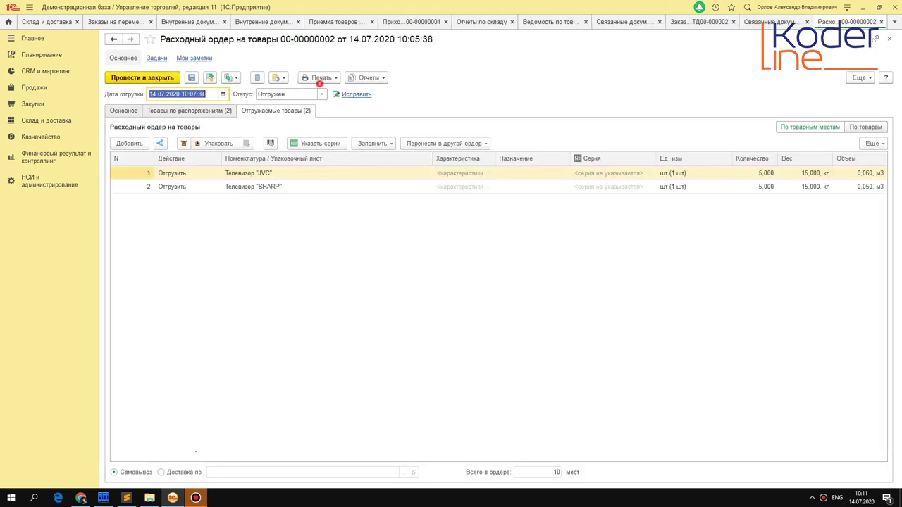
click(321, 78)
click(356, 105)
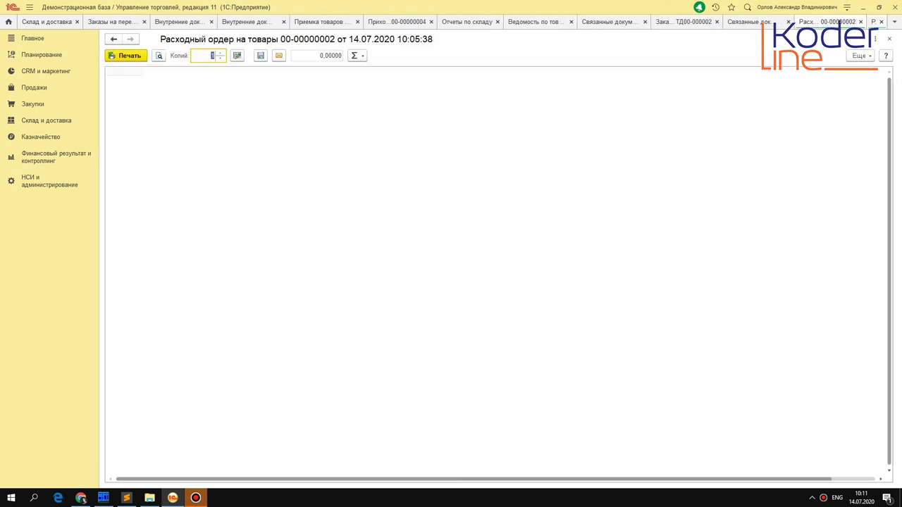
key(Escape)
key(Escape)
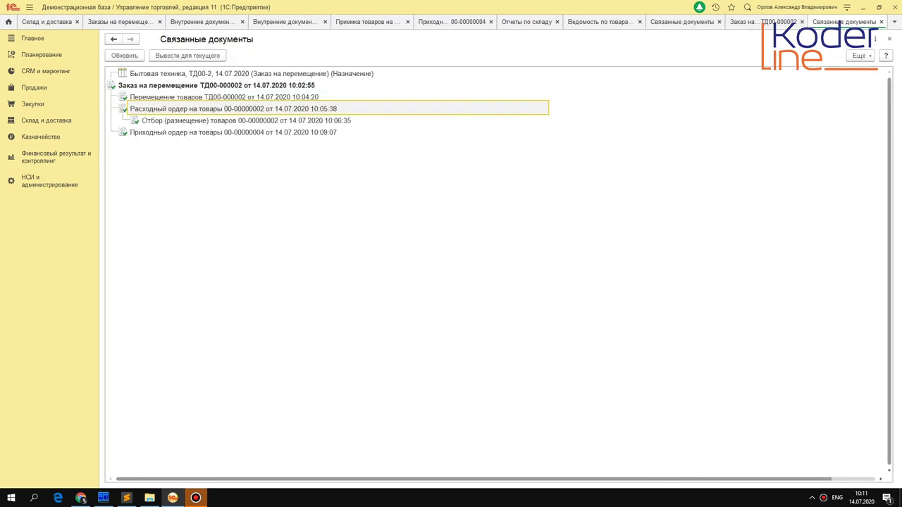
- Open the related Приходный ордер на товары and preview its Приходный ордер на товары print form
click(278, 134)
double_click(252, 134)
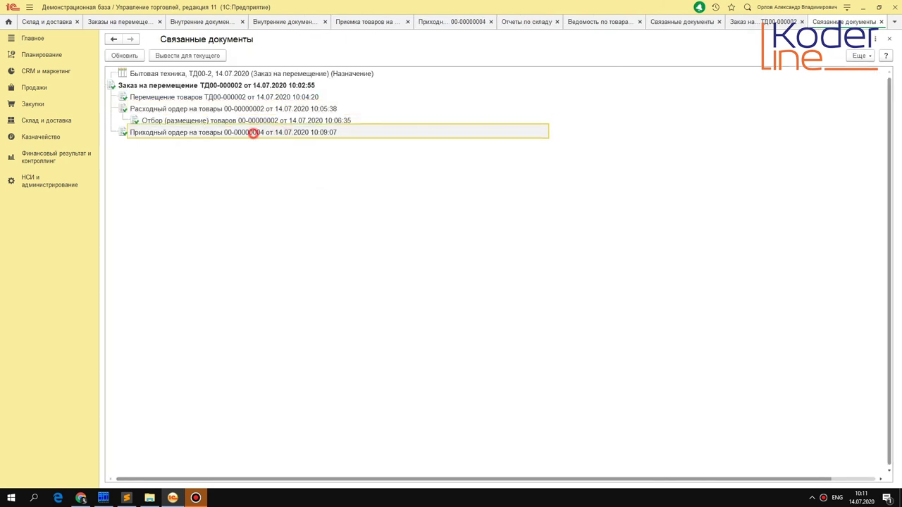
click(319, 78)
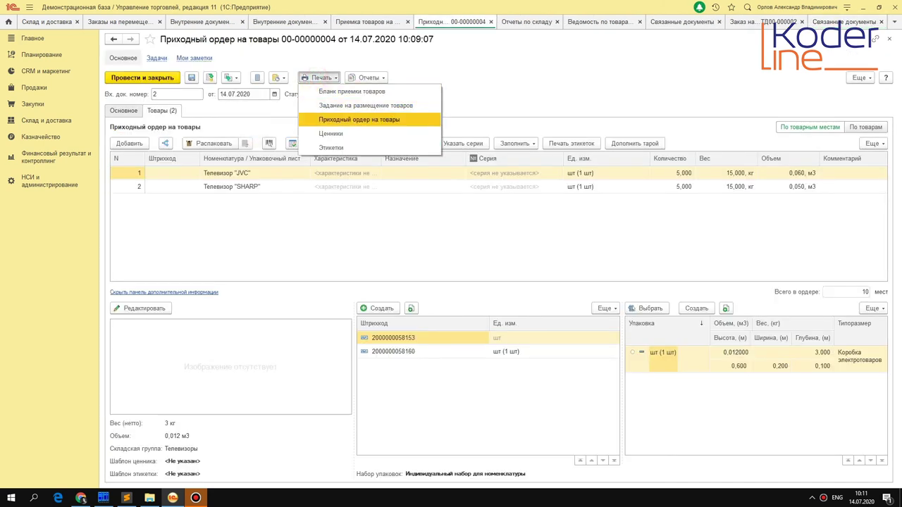
click(360, 119)
key(ctrl+Tab)
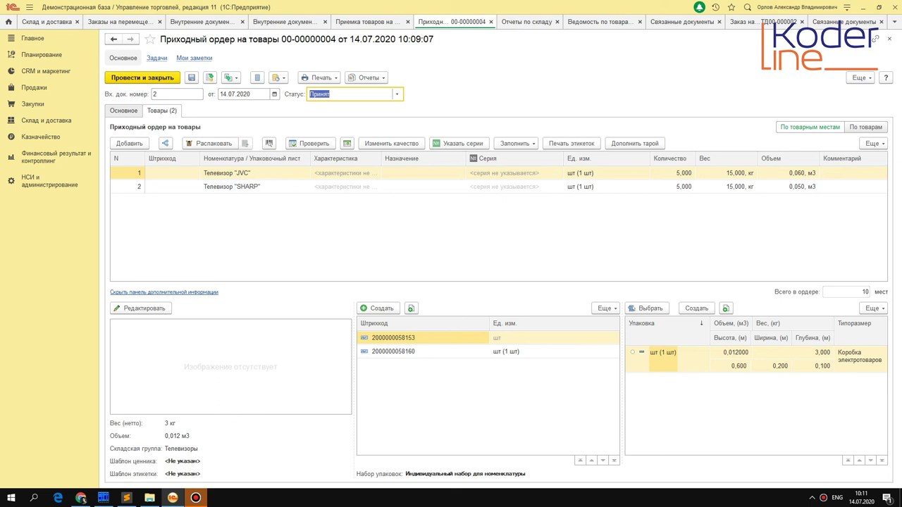
- Return to the transfer order's related documents and review the whole chain from the order to the incoming goods order
click(843, 22)
click(209, 86)
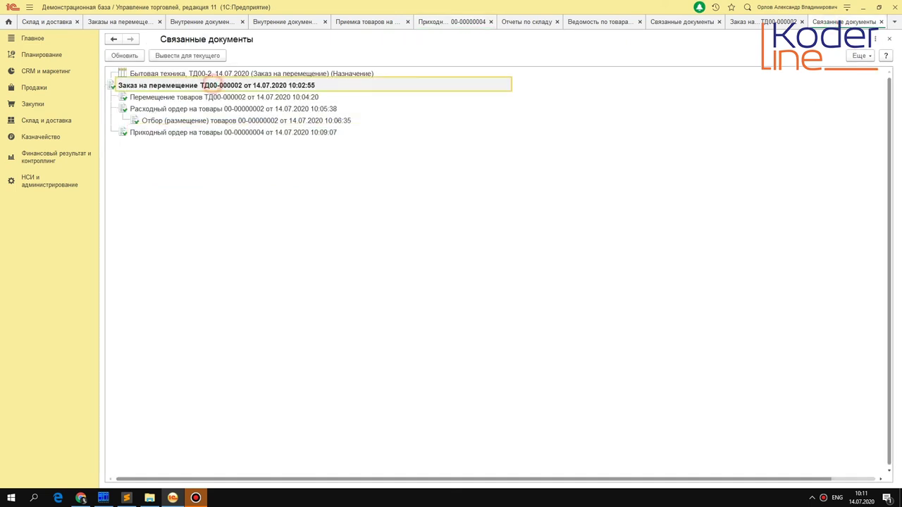
click(160, 98)
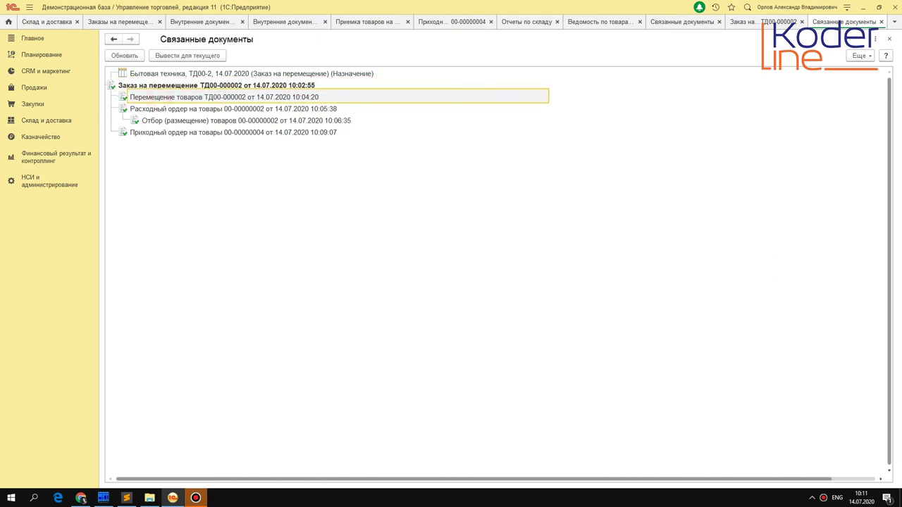
click(172, 110)
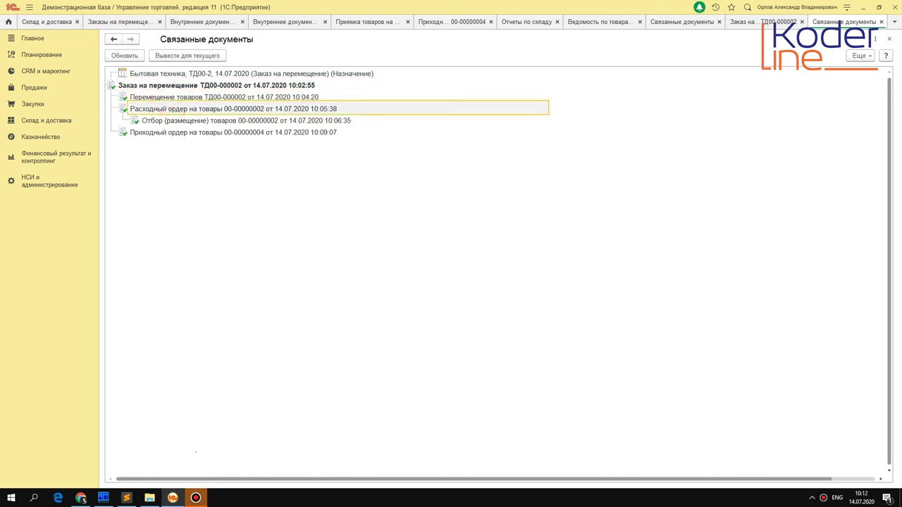
click(176, 120)
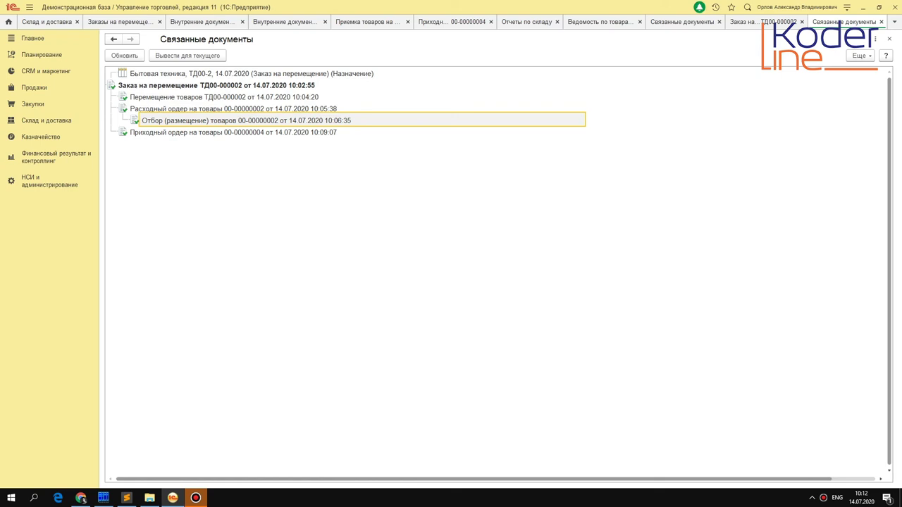
click(176, 133)
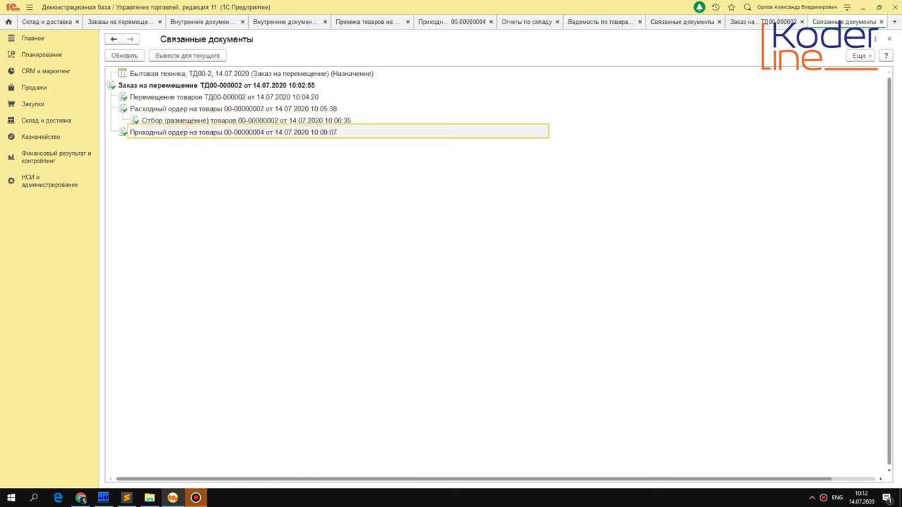
click(197, 86)
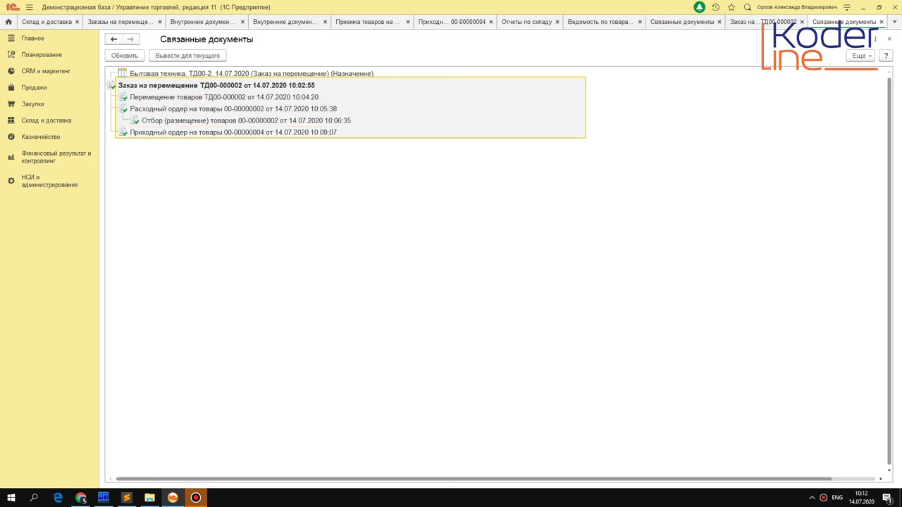